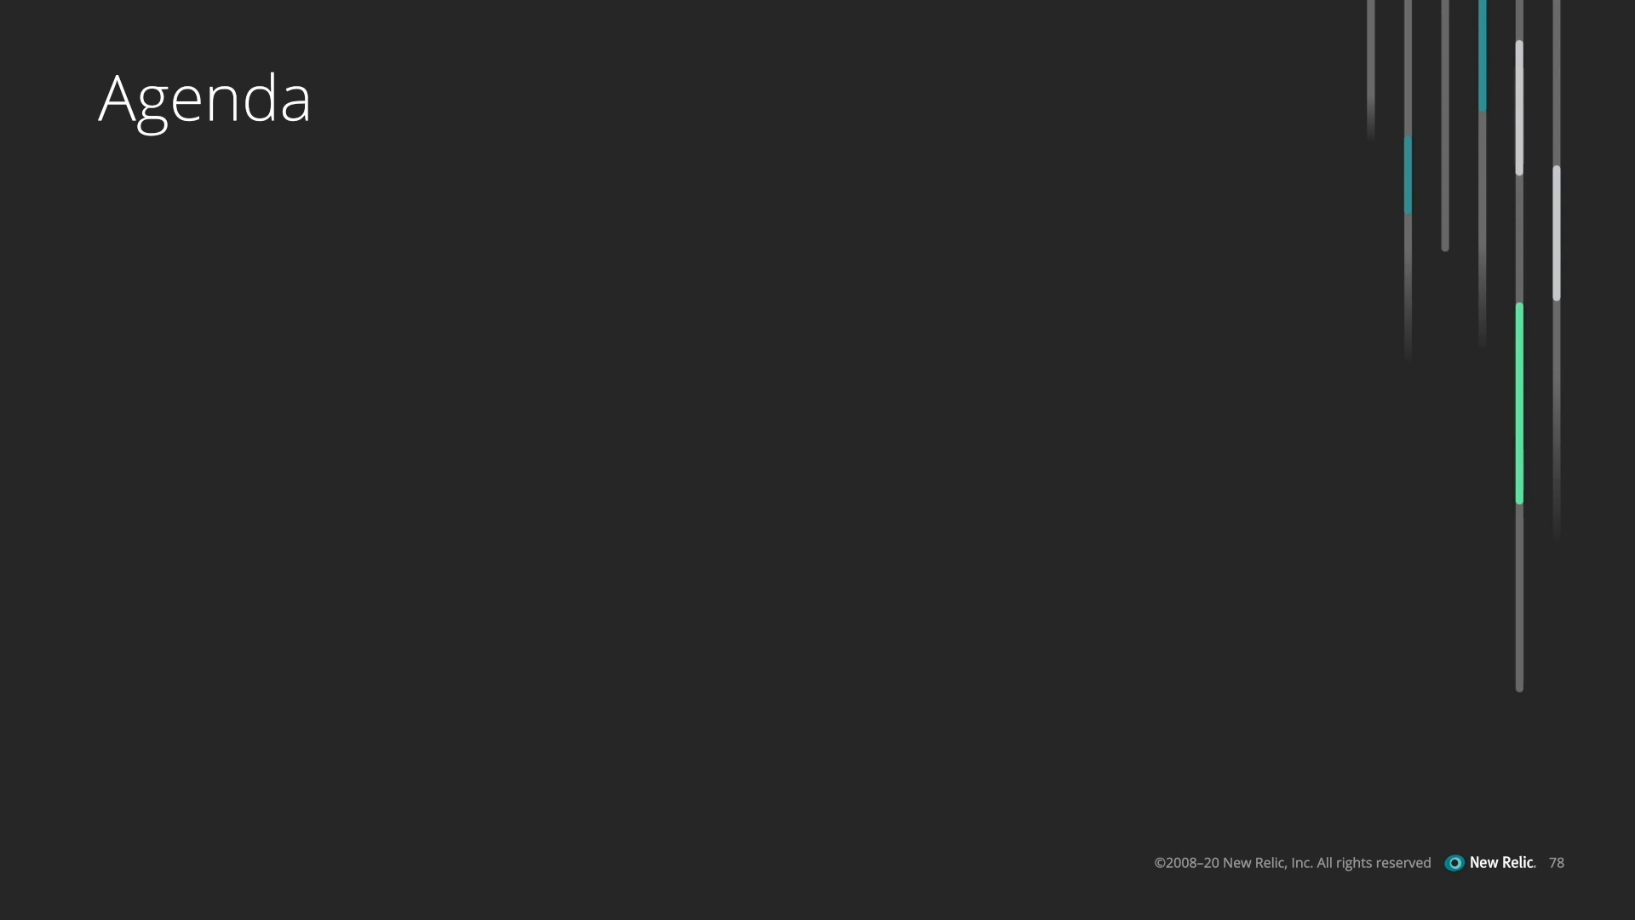
key(Right)
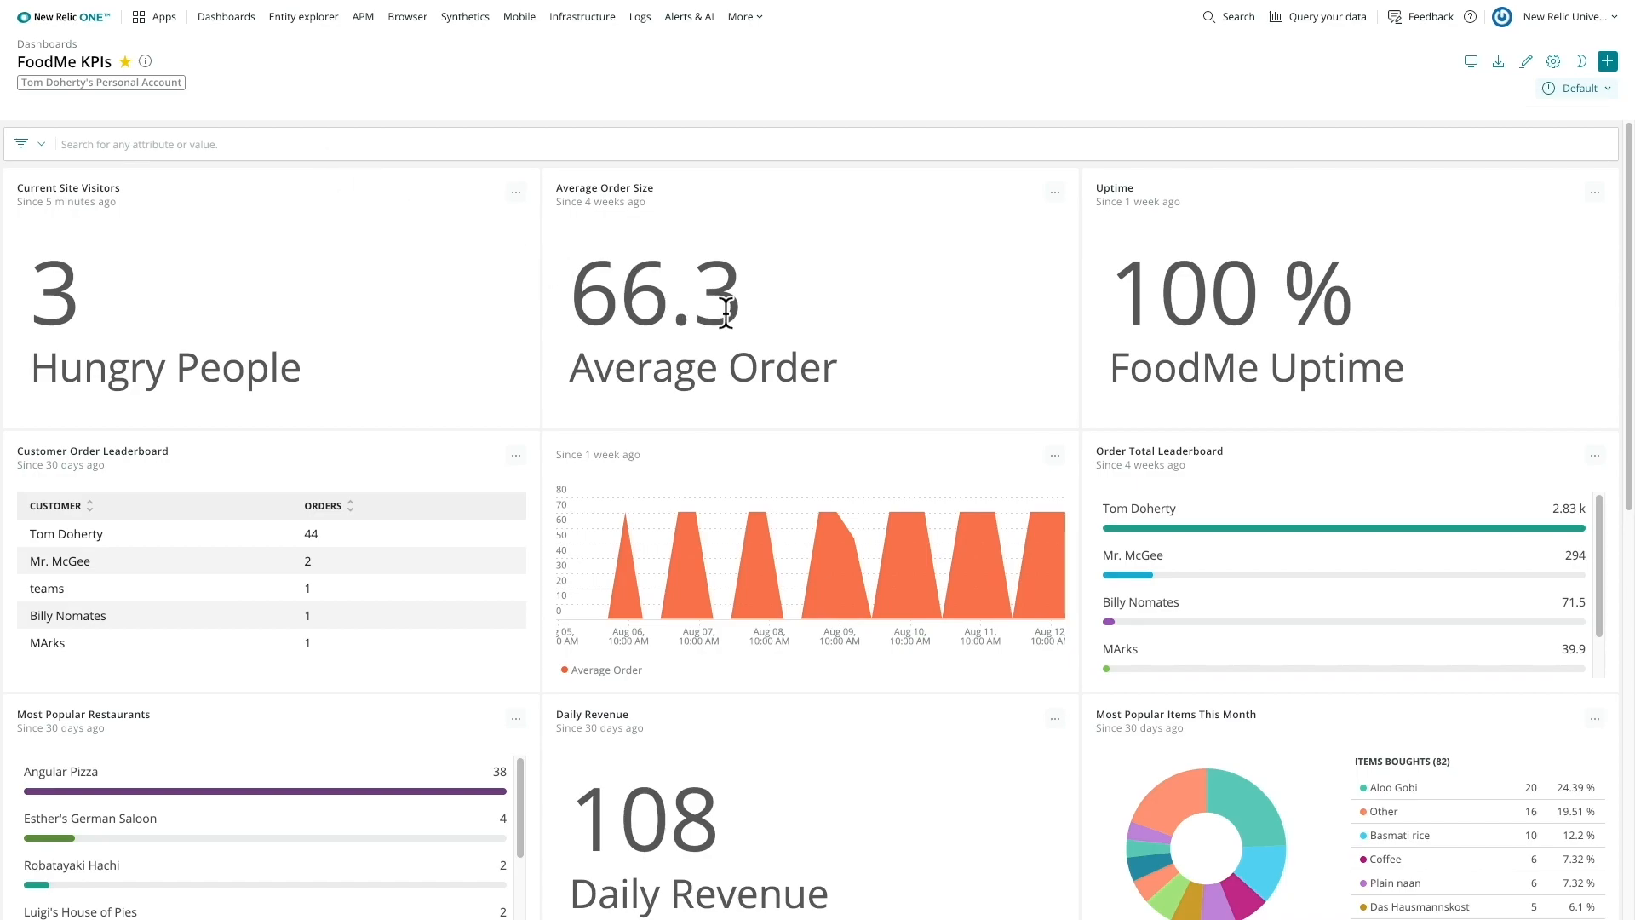
- Scroll through the FoodMe KPIs dashboard to examine its widgets and charts
scroll(1008, 393, down, 2)
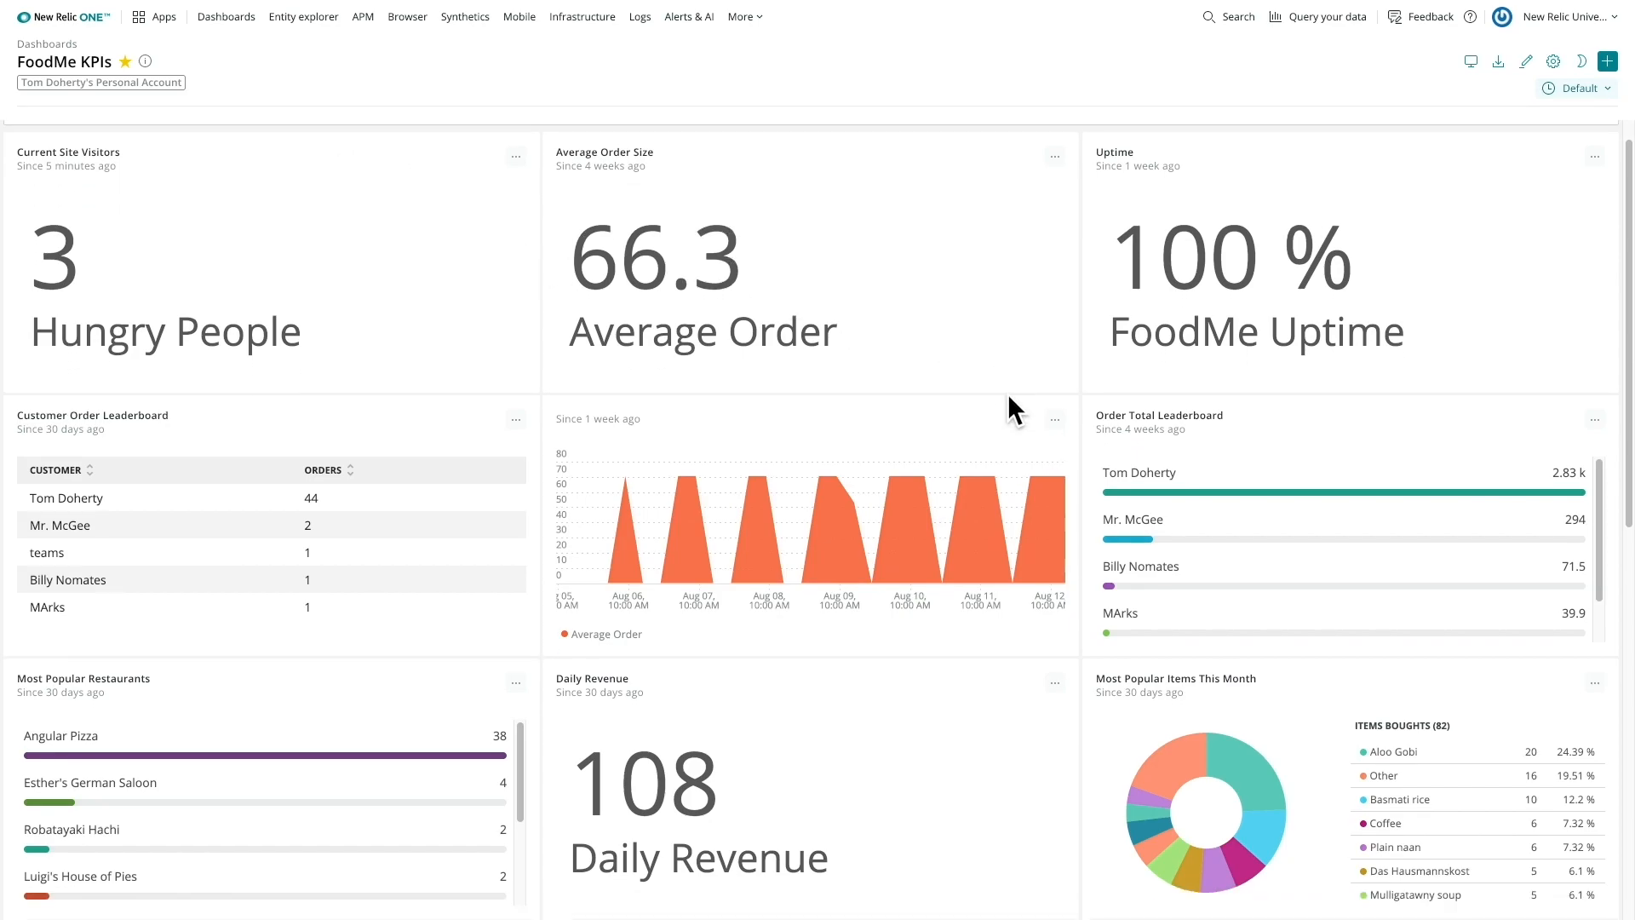
scroll(1008, 394, down, 1)
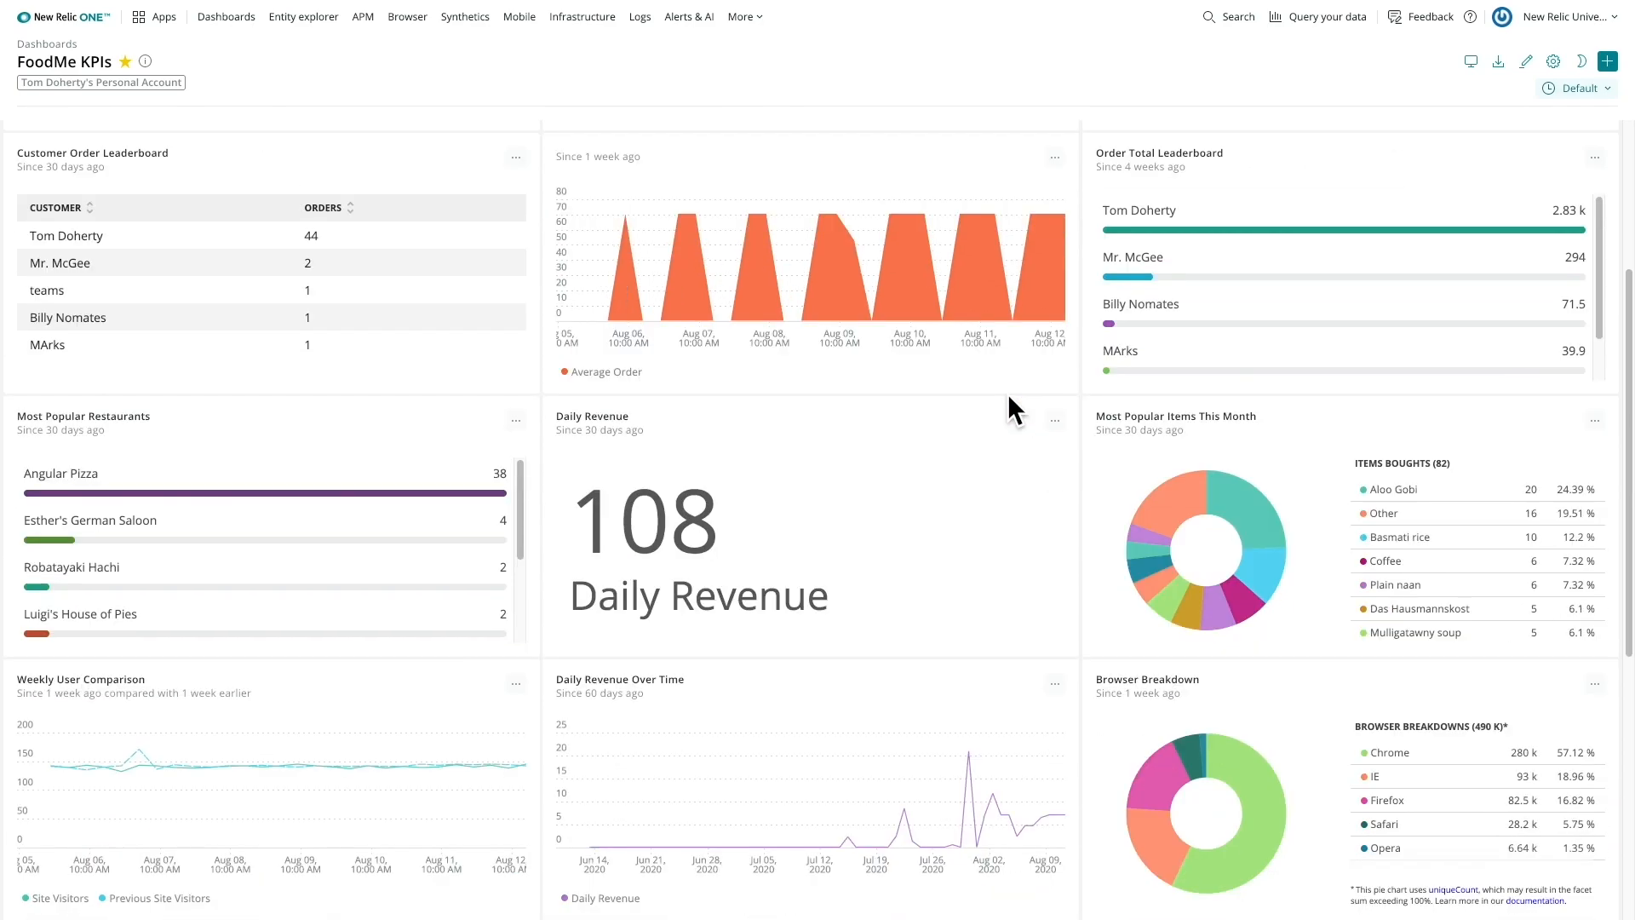
scroll(1009, 393, down, 1)
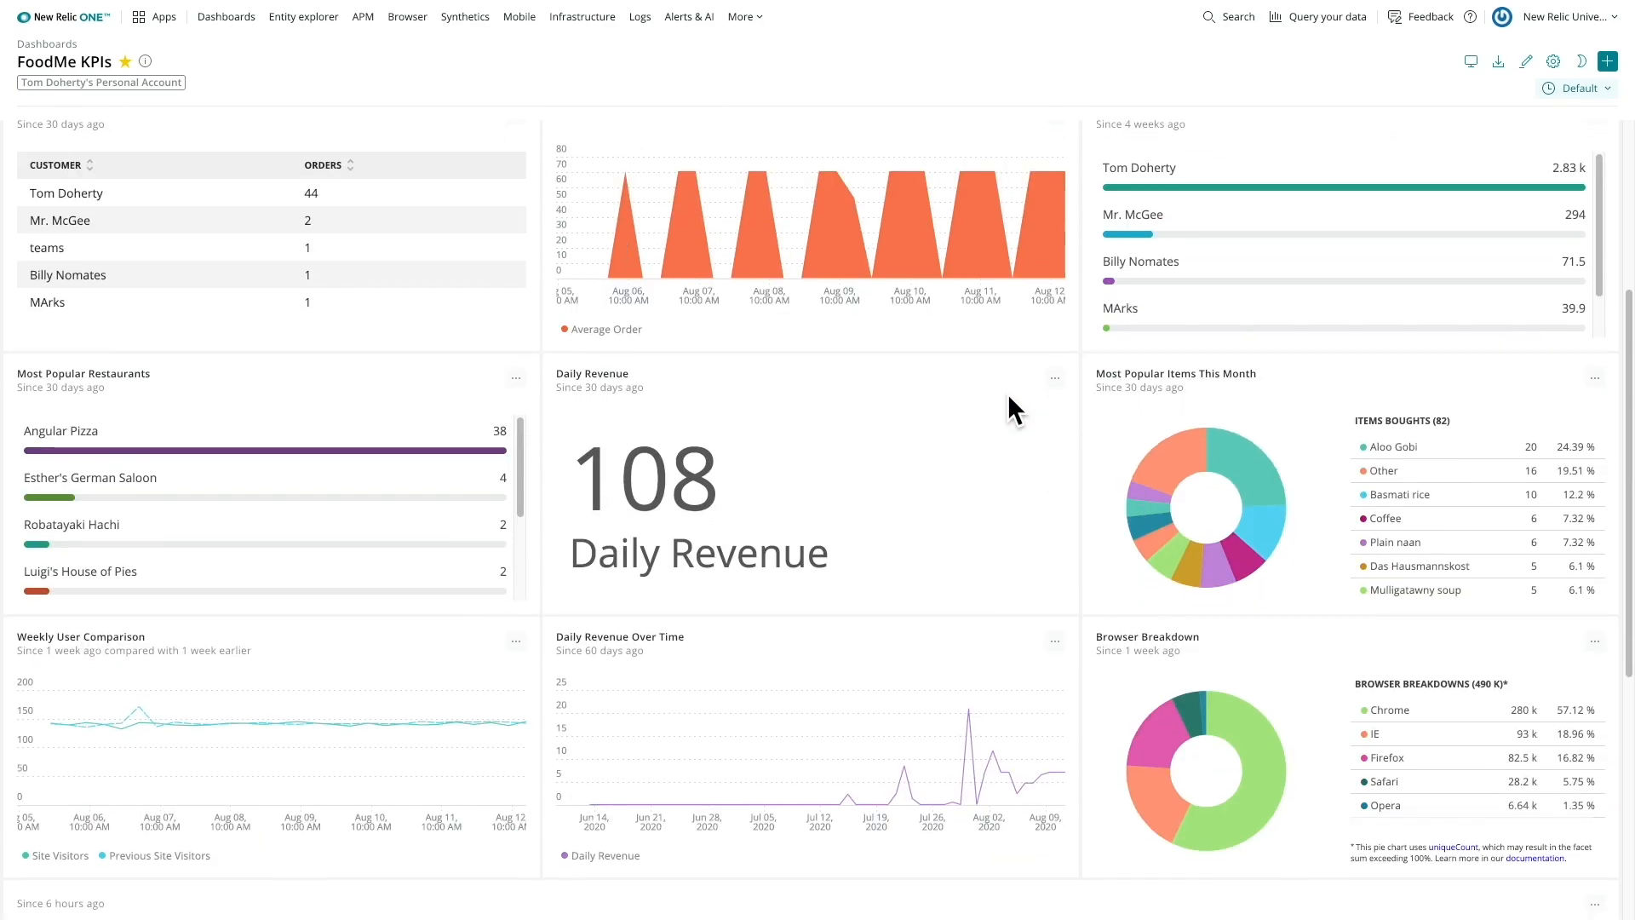
scroll(1009, 394, down, 2)
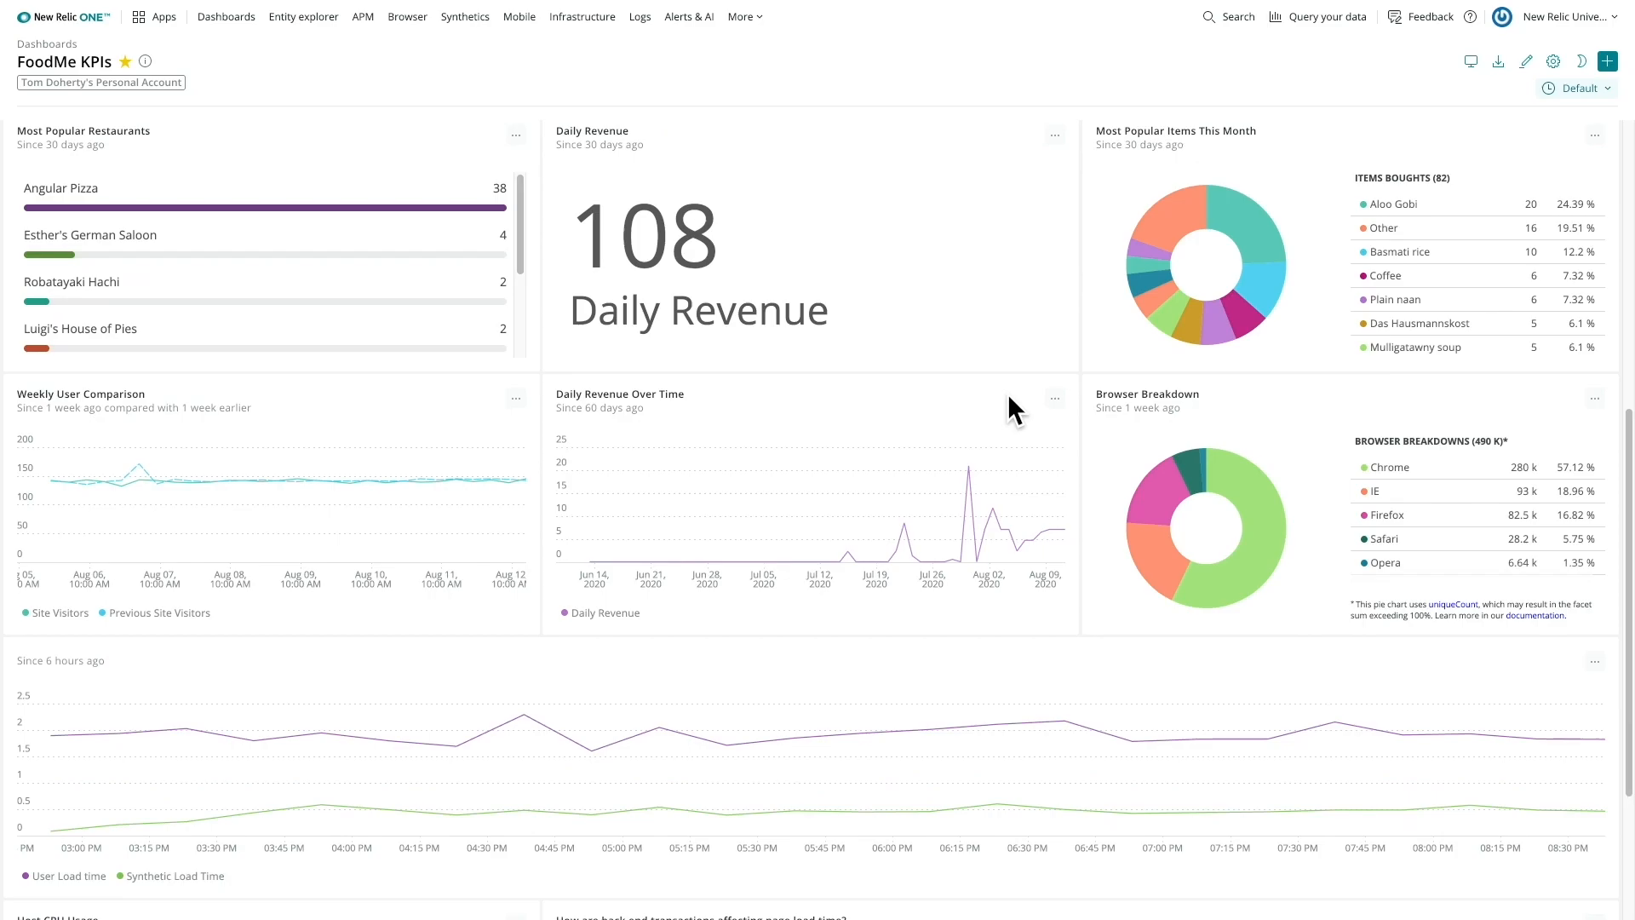
scroll(1008, 393, down, 2)
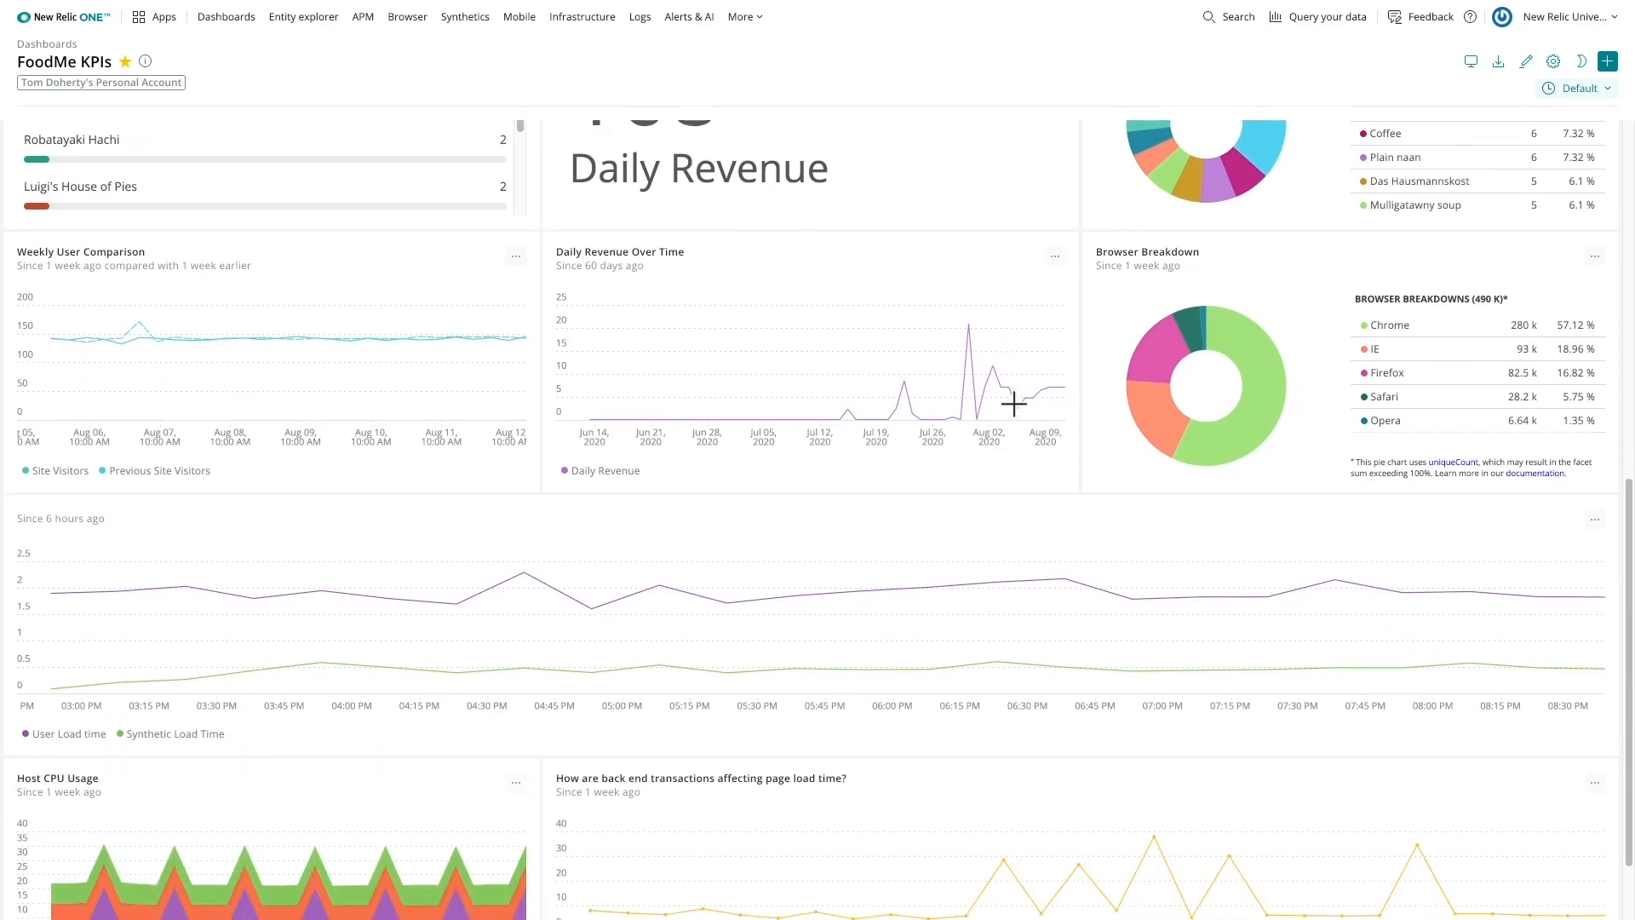
scroll(1011, 399, down, 1)
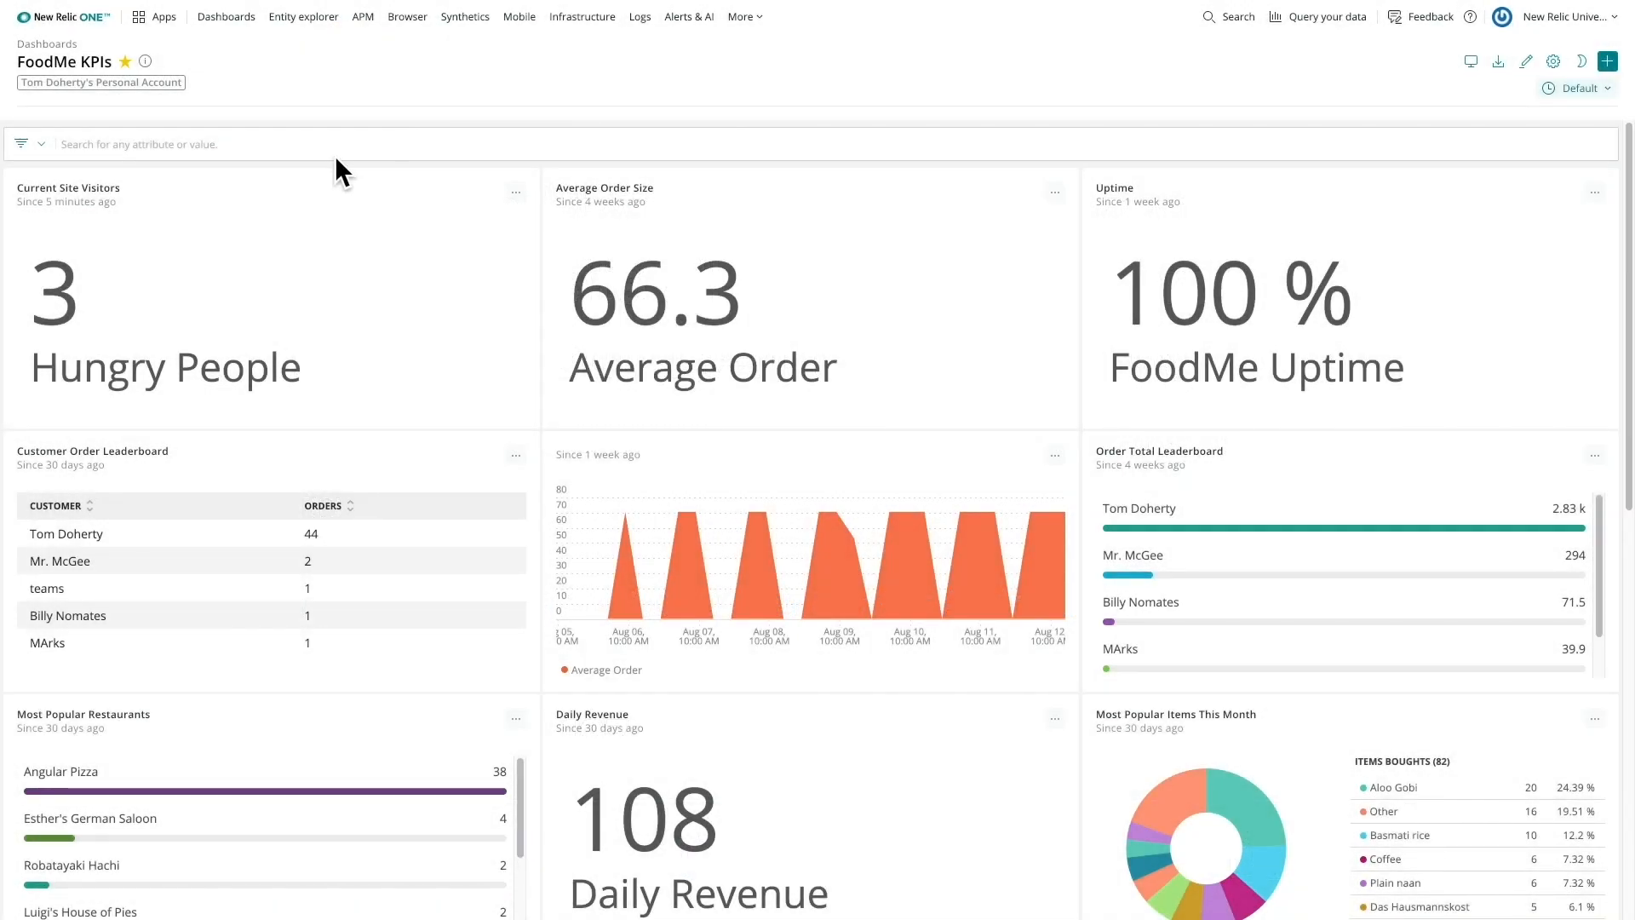
scroll(1005, 391, down, 1)
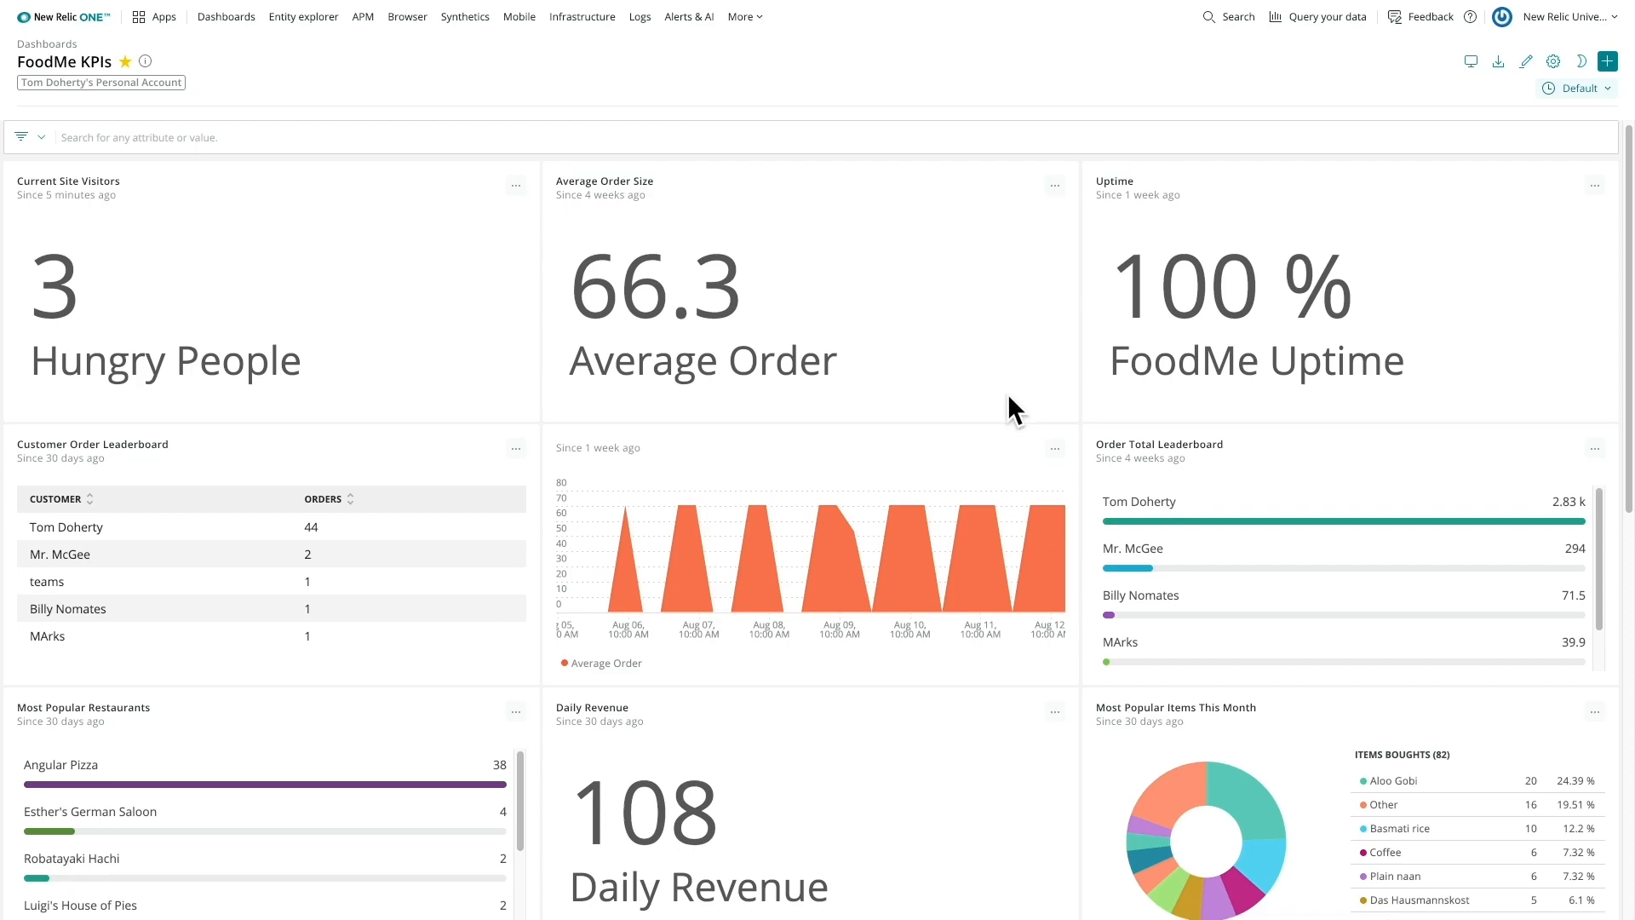
scroll(1008, 393, down, 3)
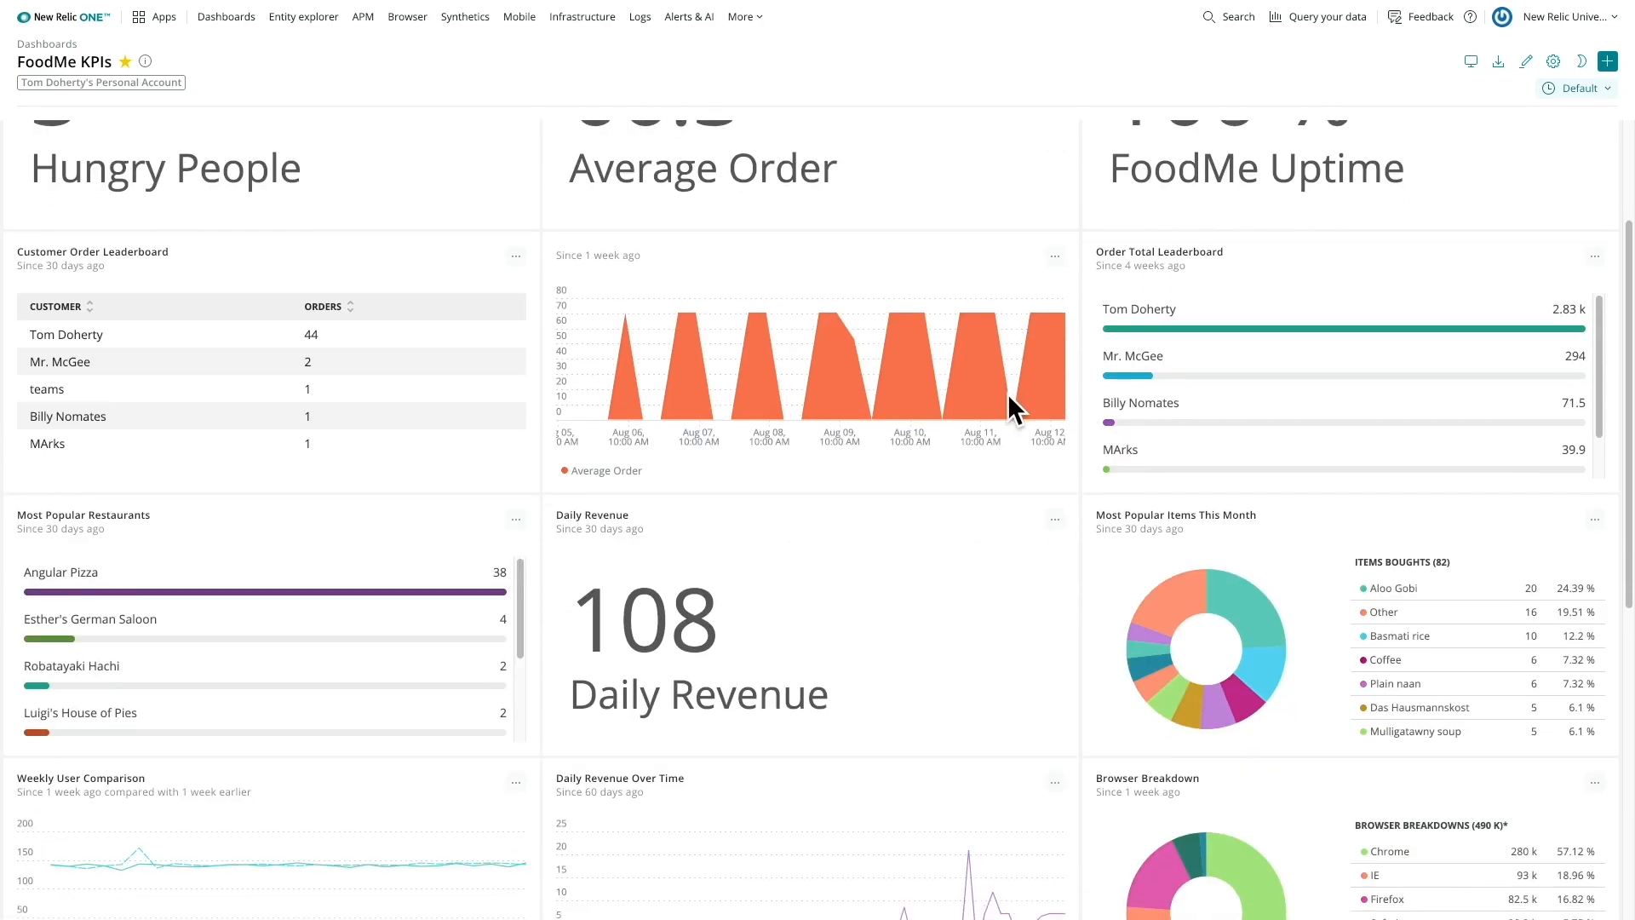
scroll(1008, 393, down, 2)
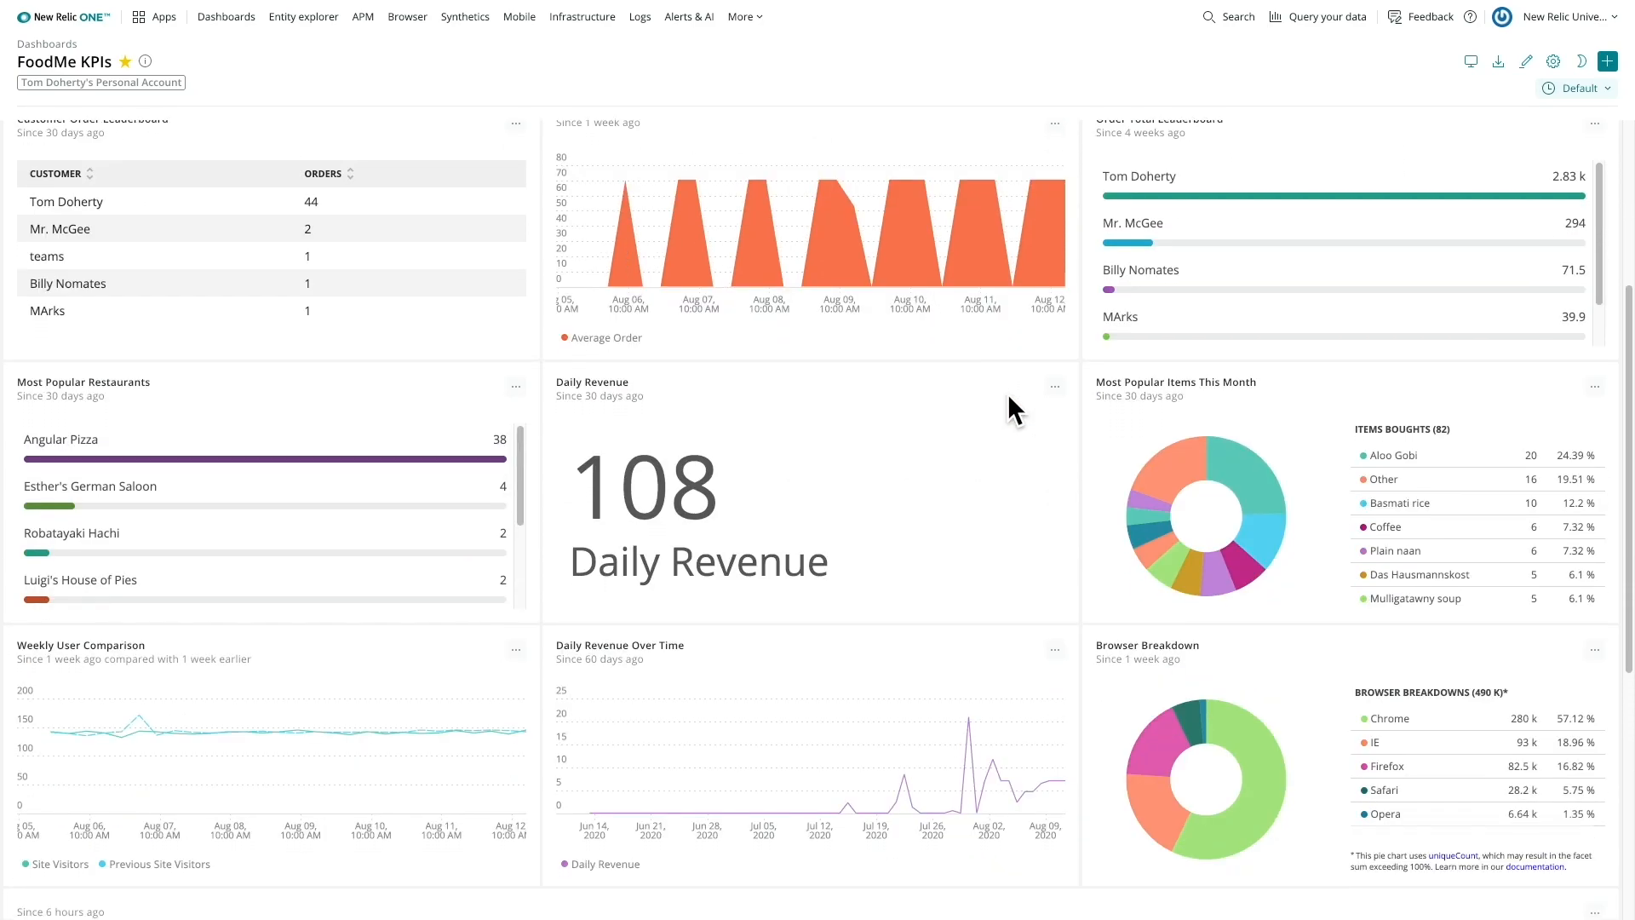
scroll(1008, 394, down, 3)
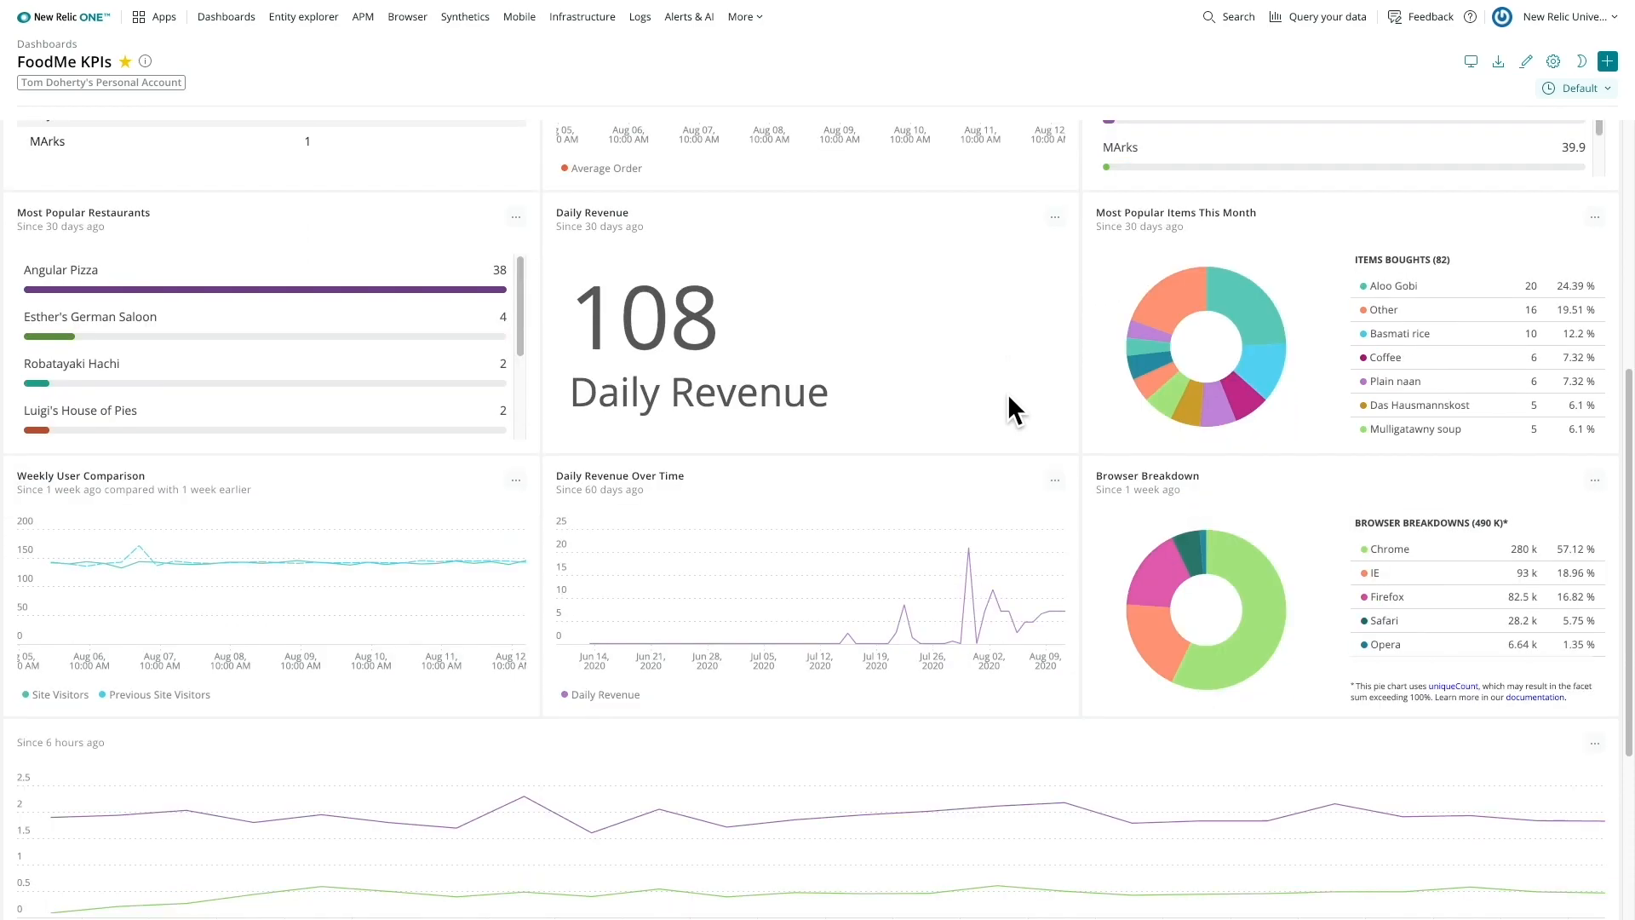
scroll(1008, 394, down, 3)
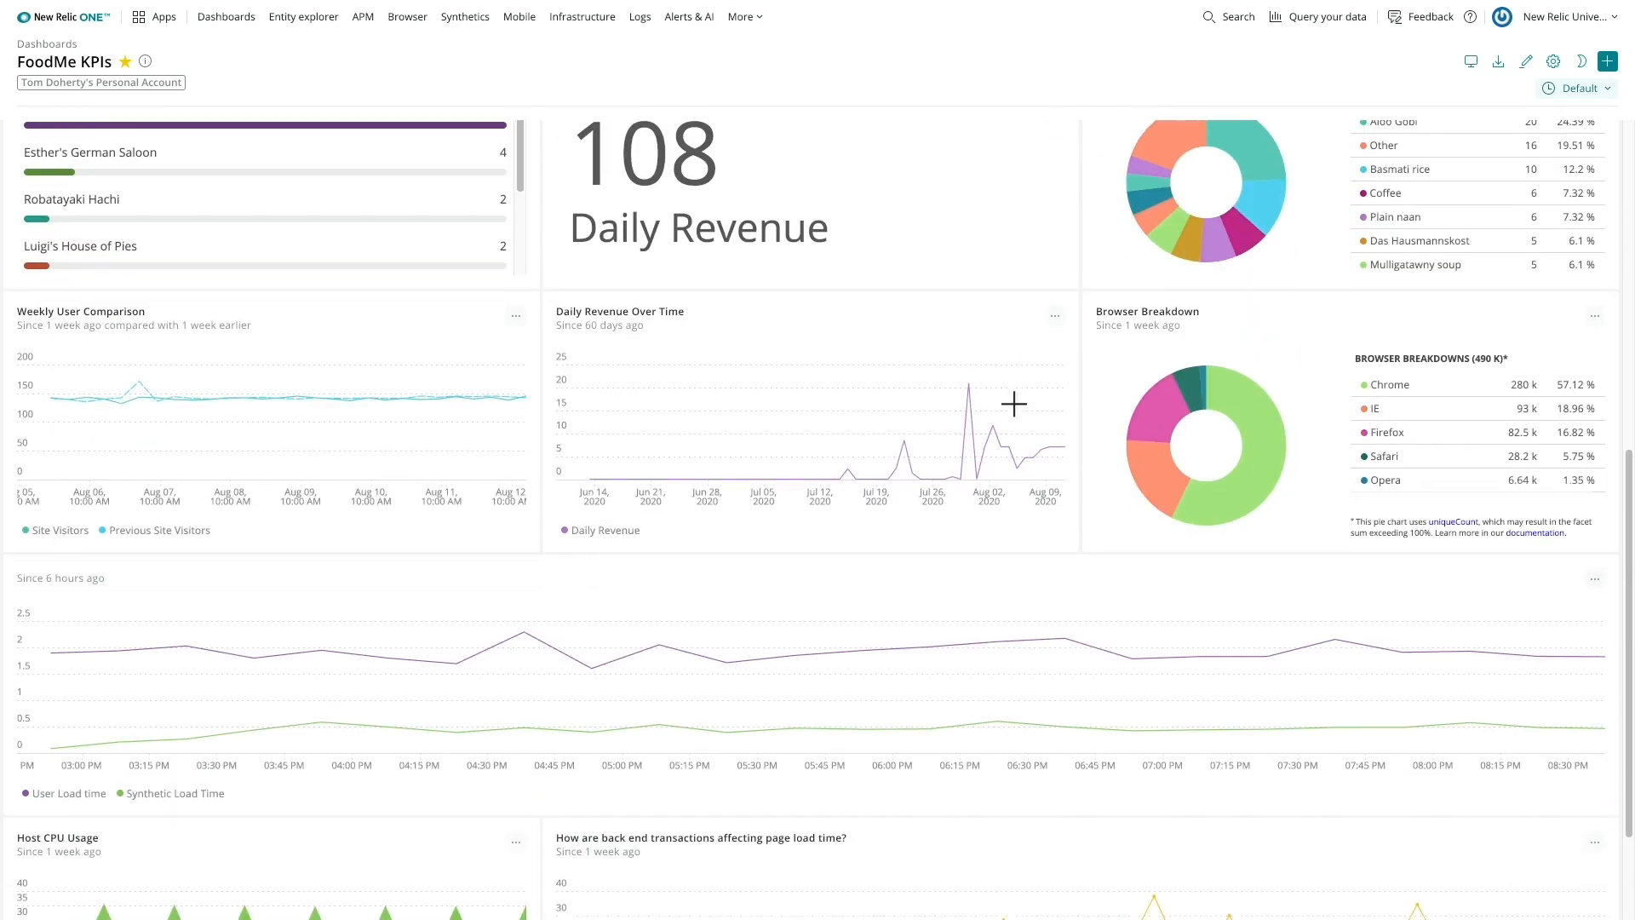
scroll(1014, 404, down, 3)
scroll(1010, 397, down, 1)
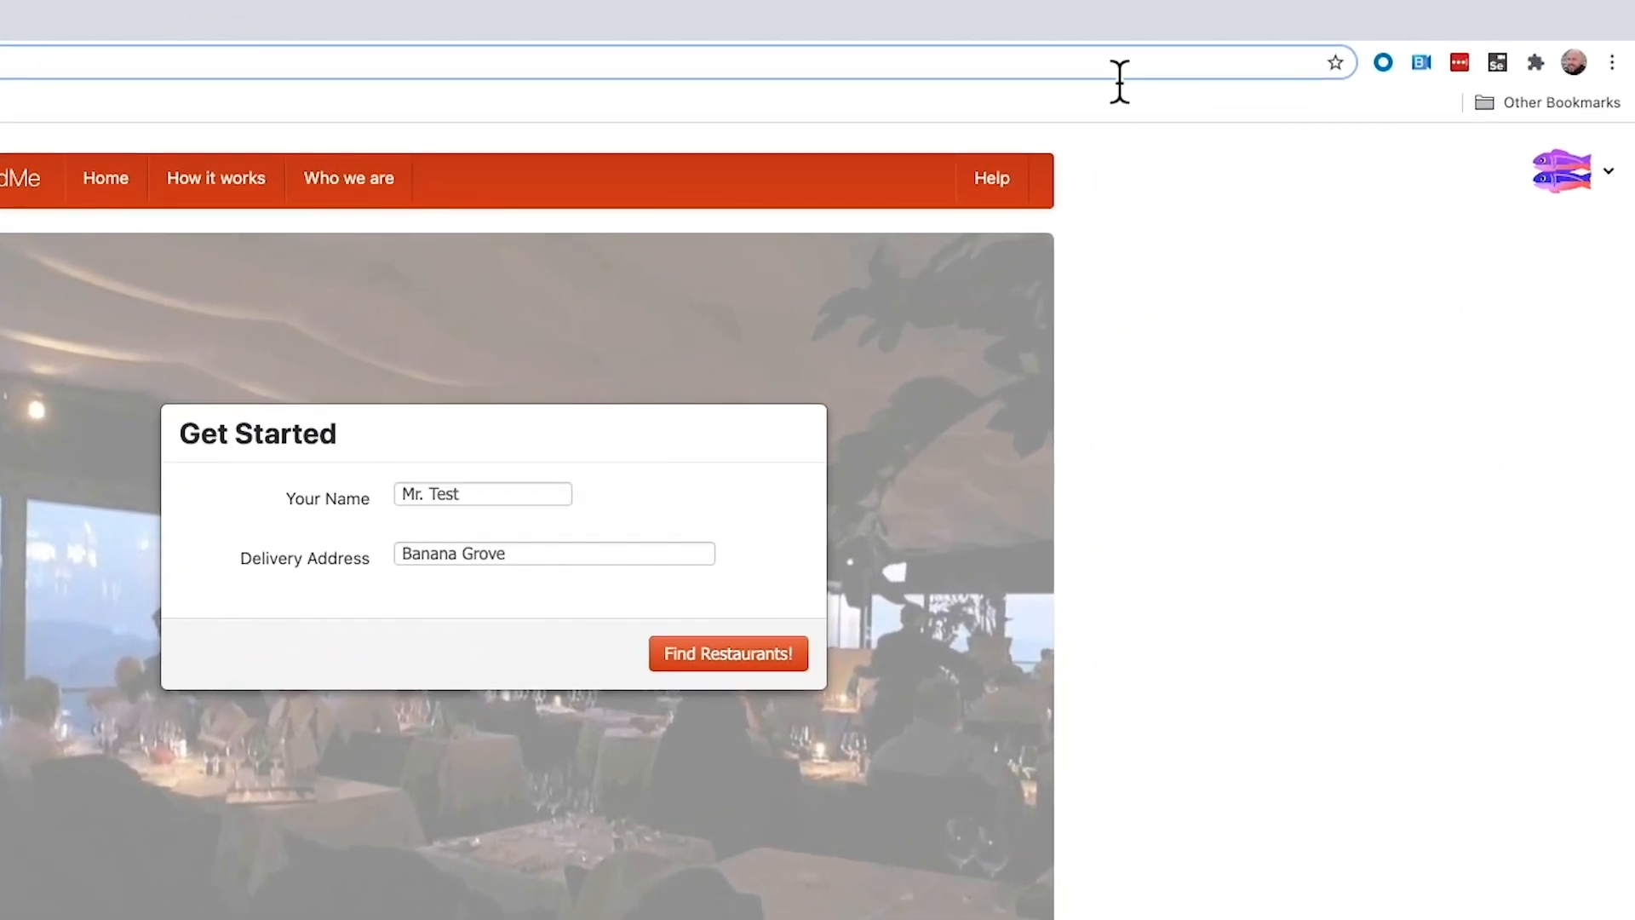
- Open Selenium IDE and create a new project named FoodMe Project without saving the current one
click(1501, 67)
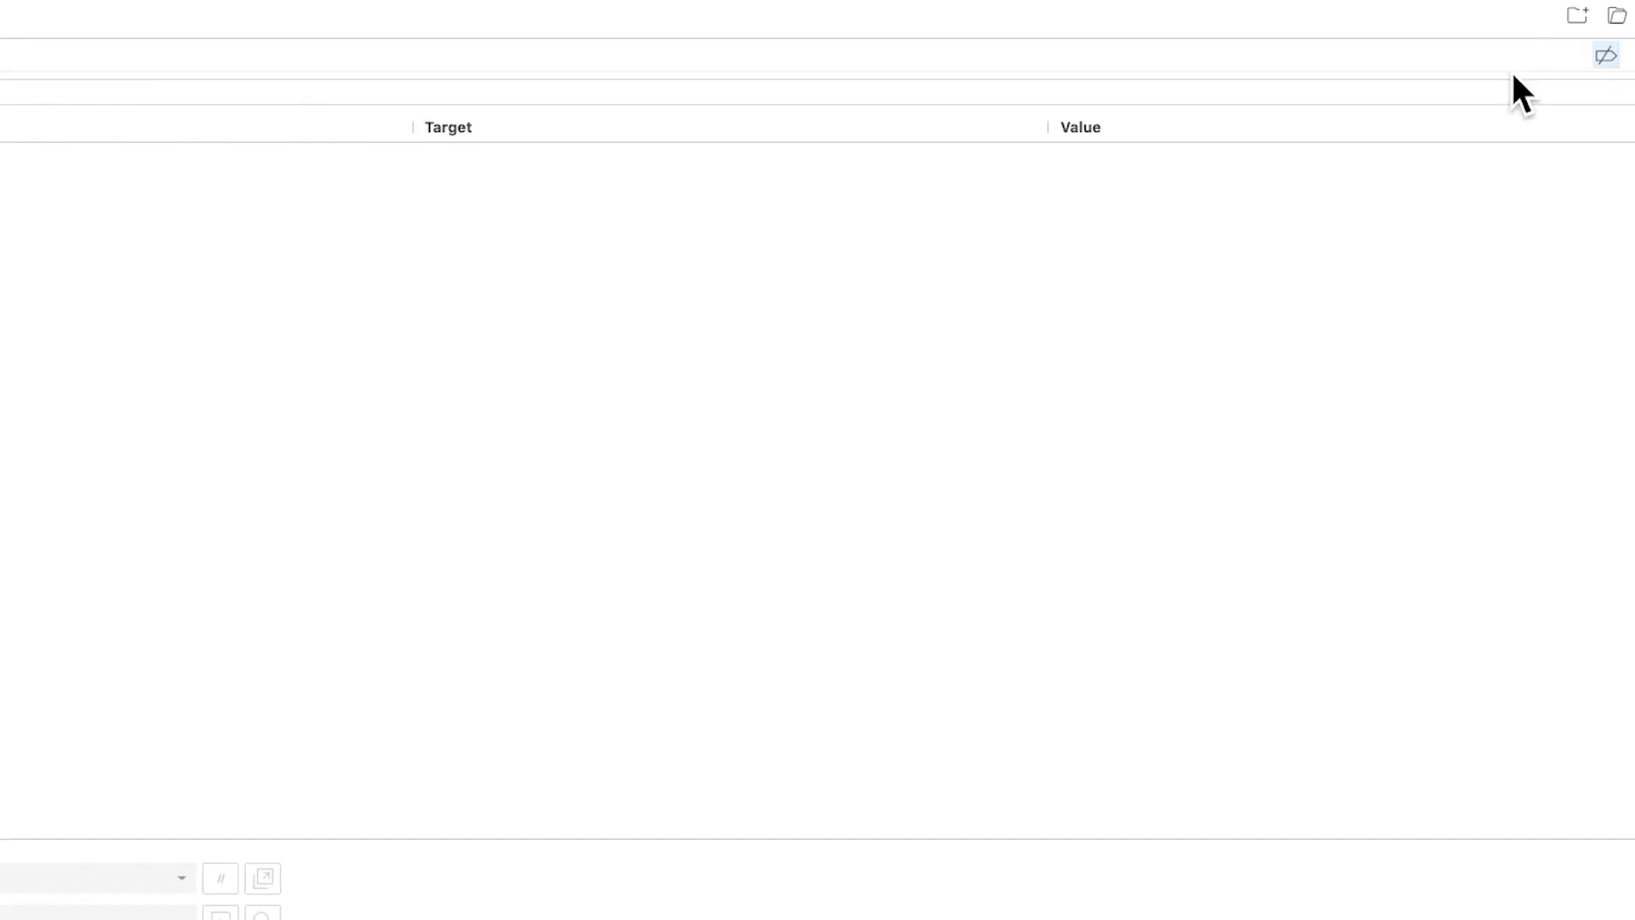
click(1537, 18)
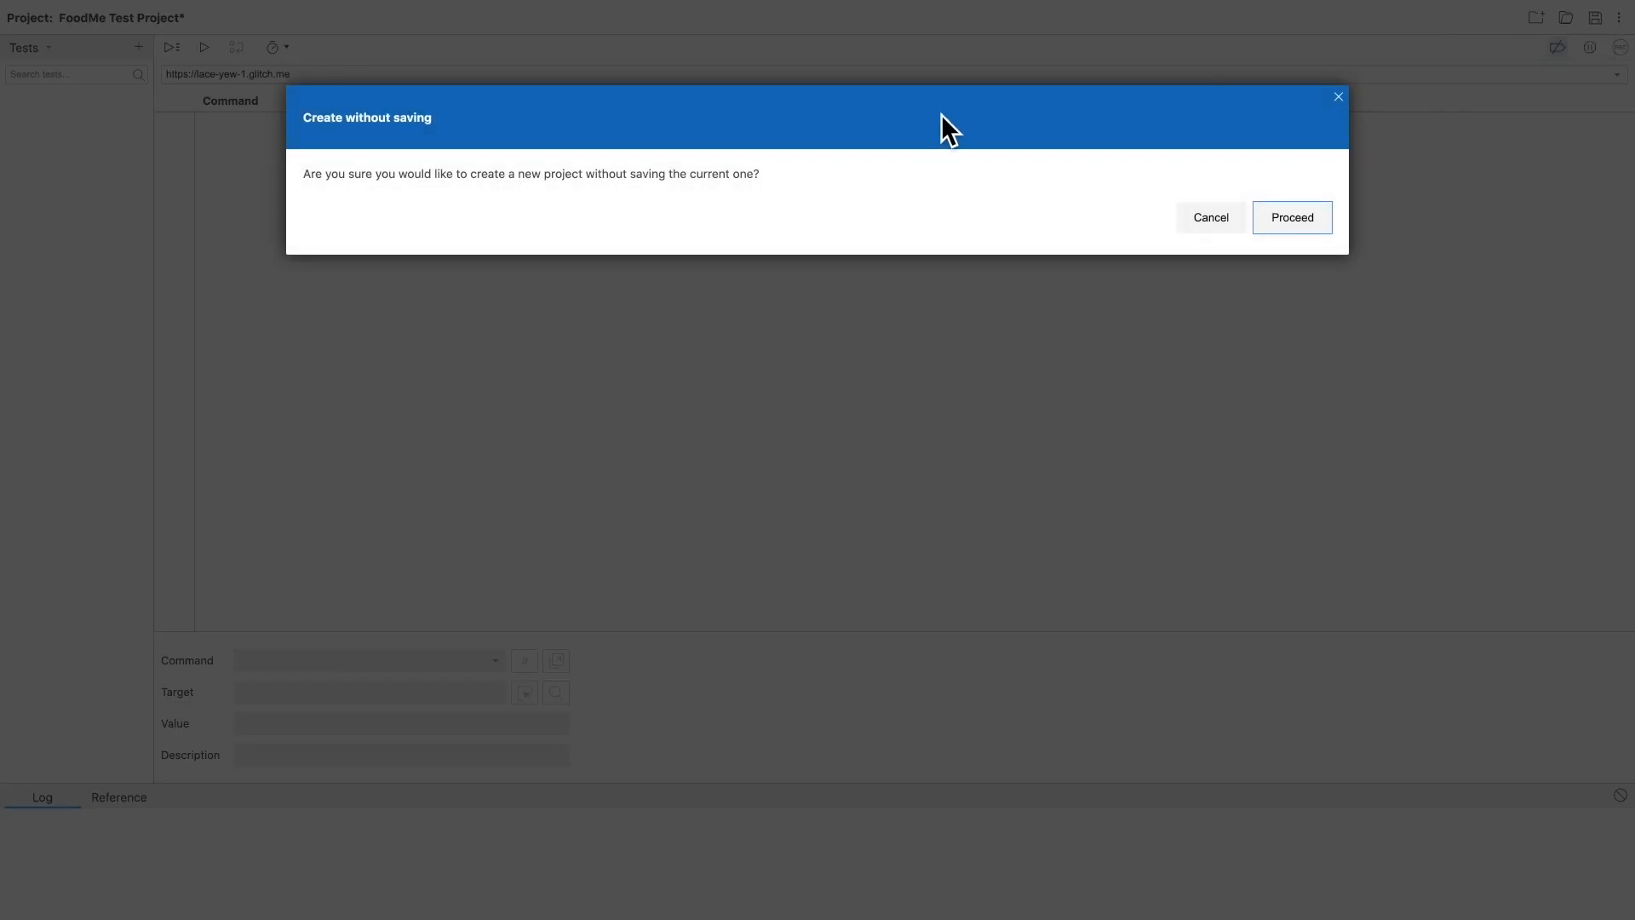
click(1292, 228)
click(455, 232)
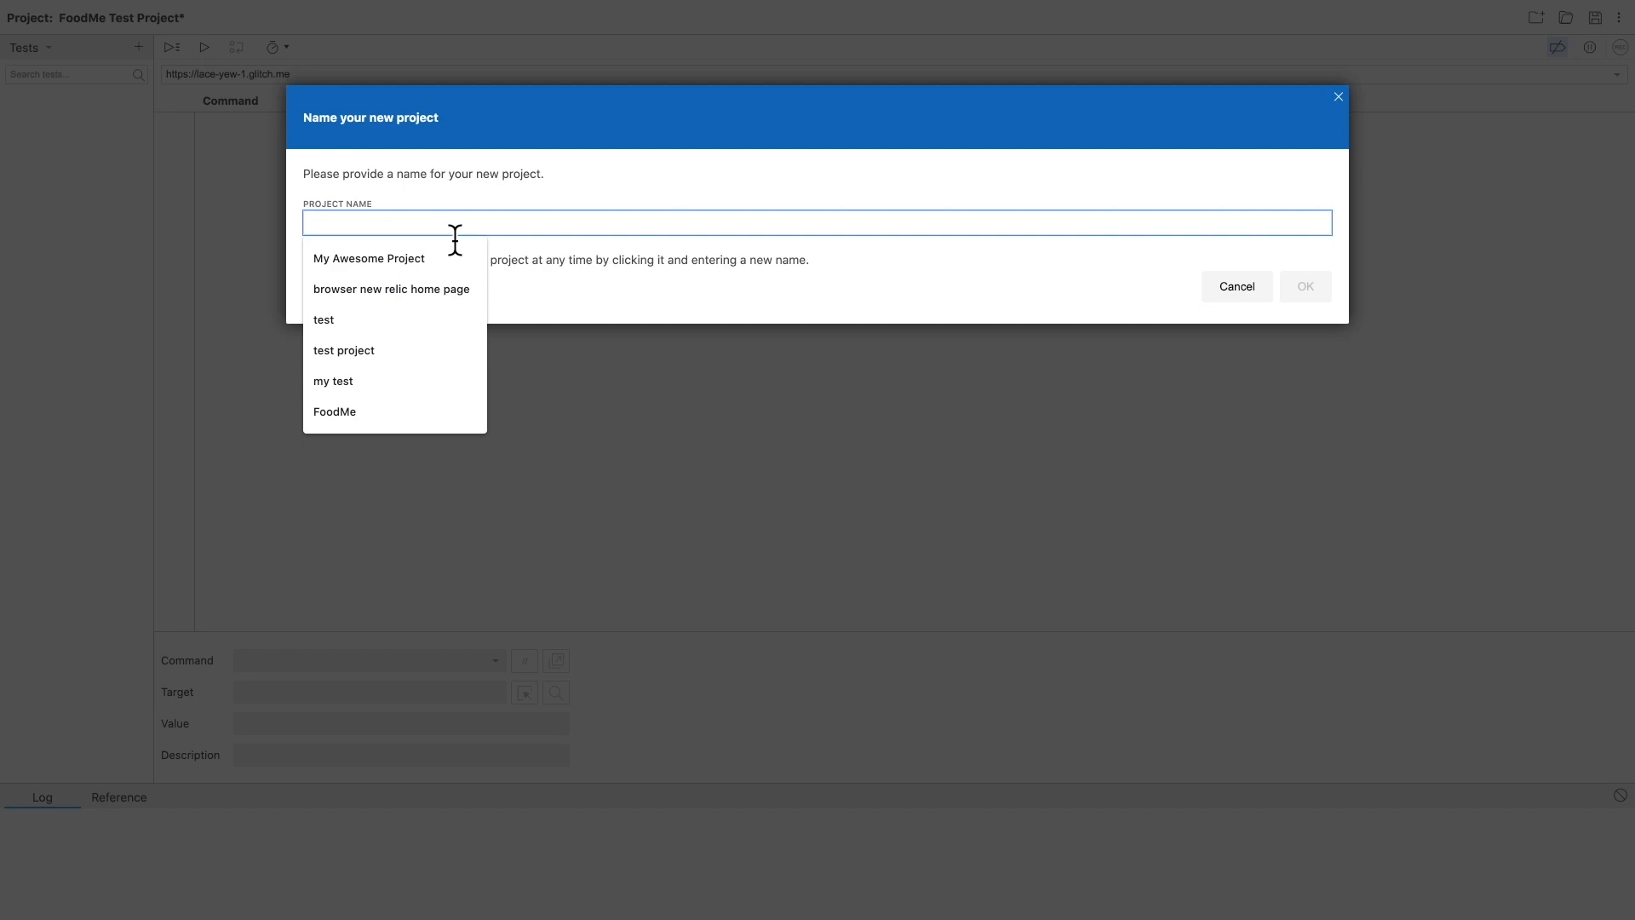
text(Foodme Project)
click(1308, 290)
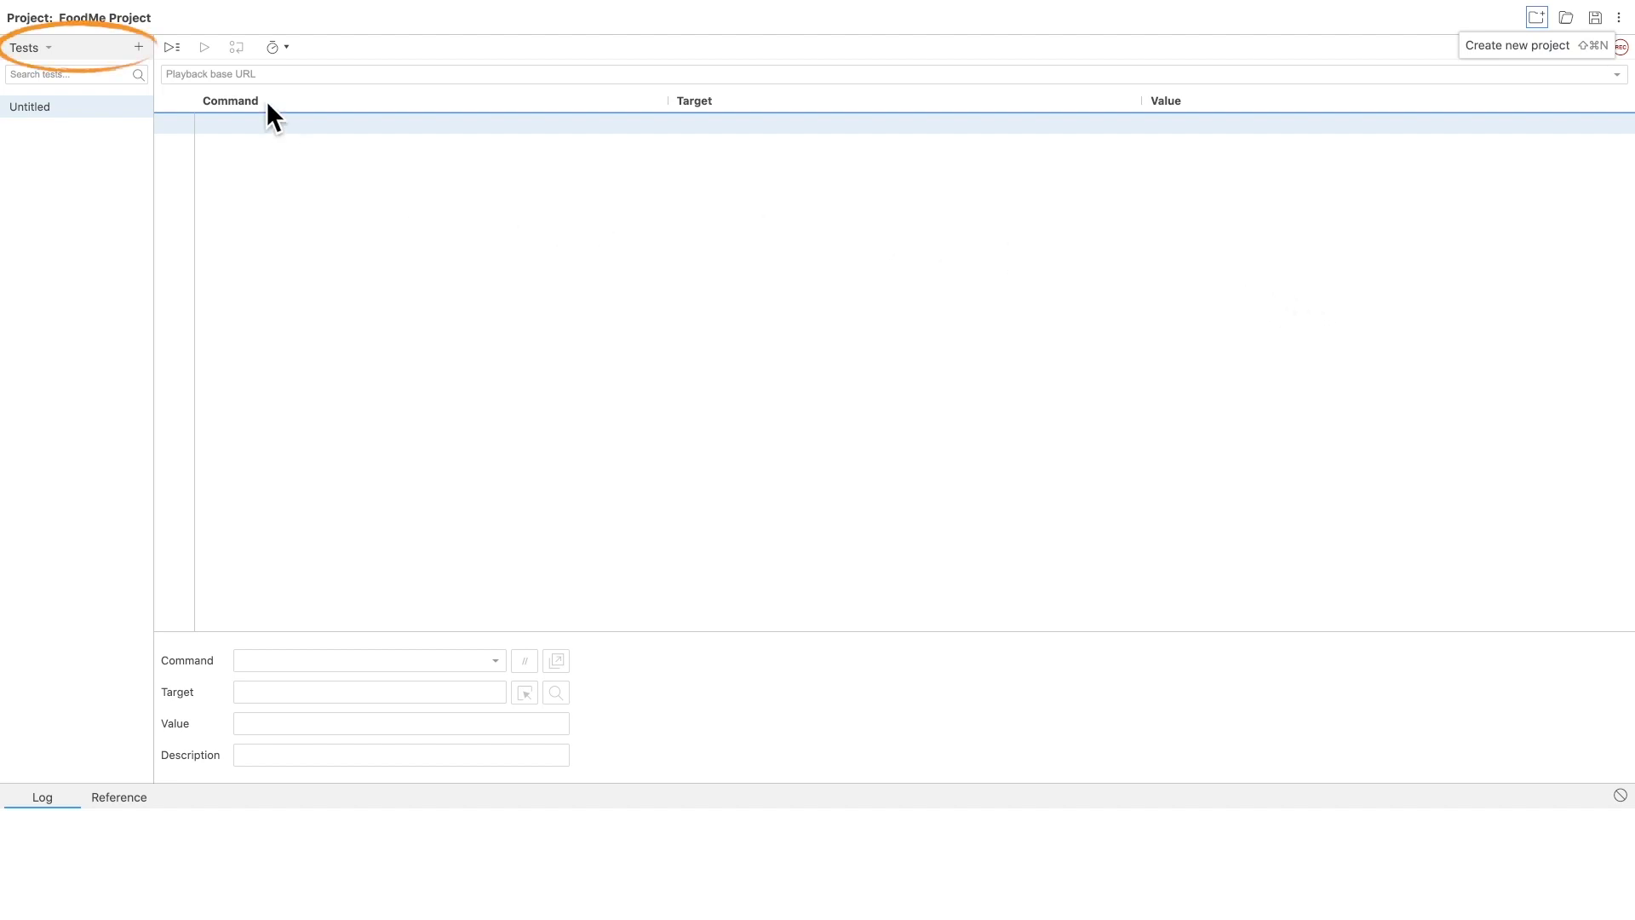
- Add a new test case named Test Food Order
click(139, 48)
text(Test TFood Order)
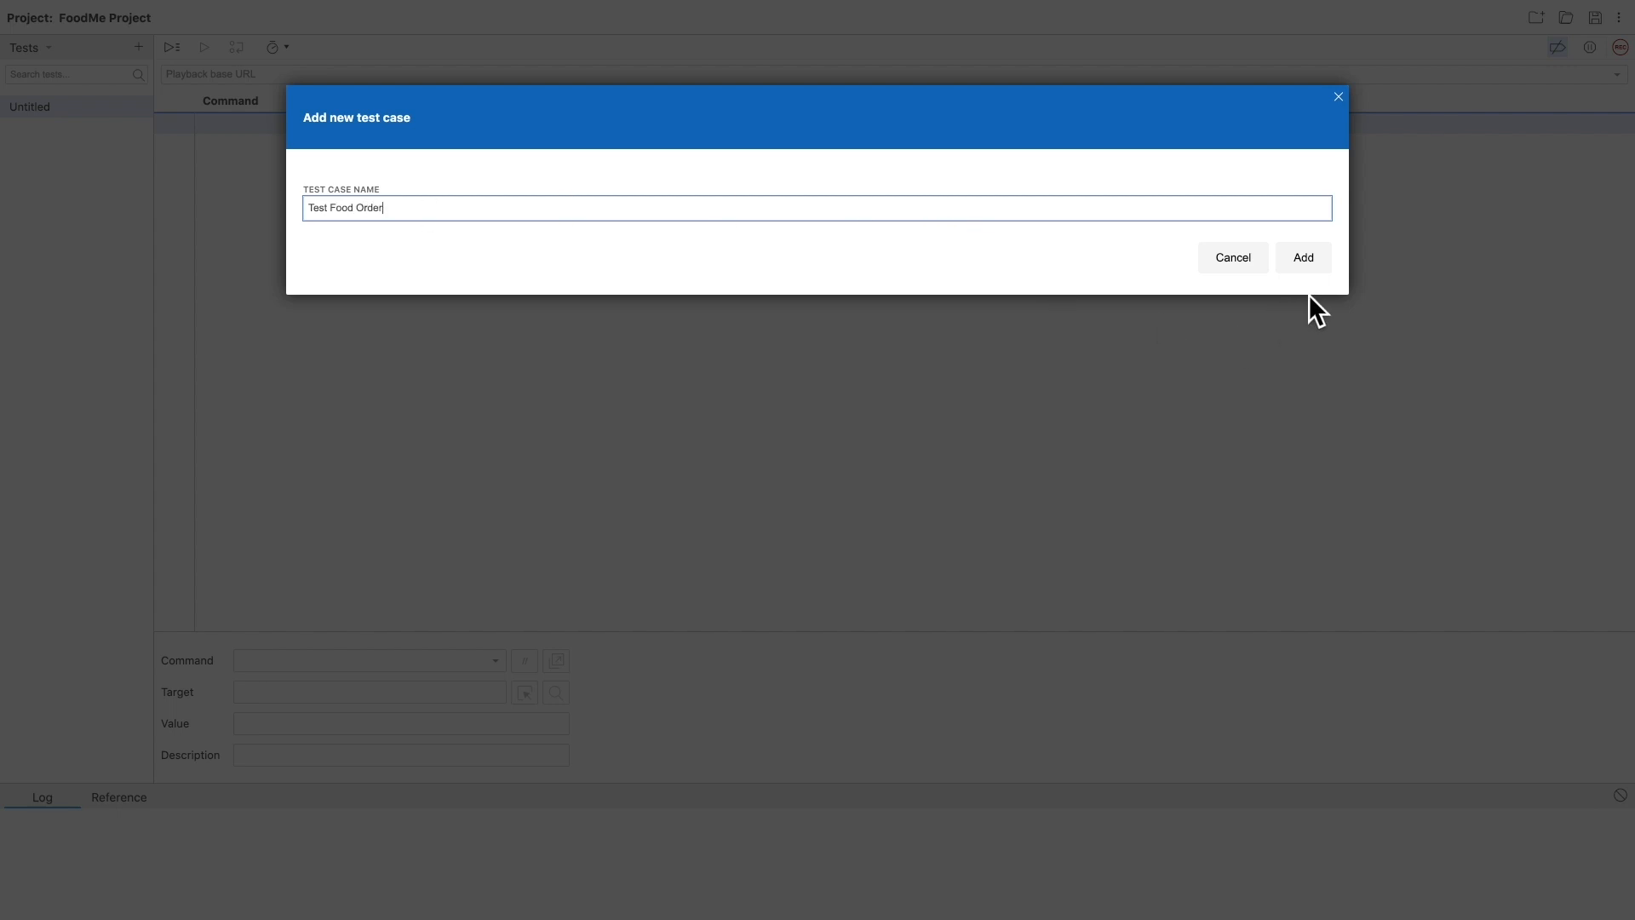
click(1320, 257)
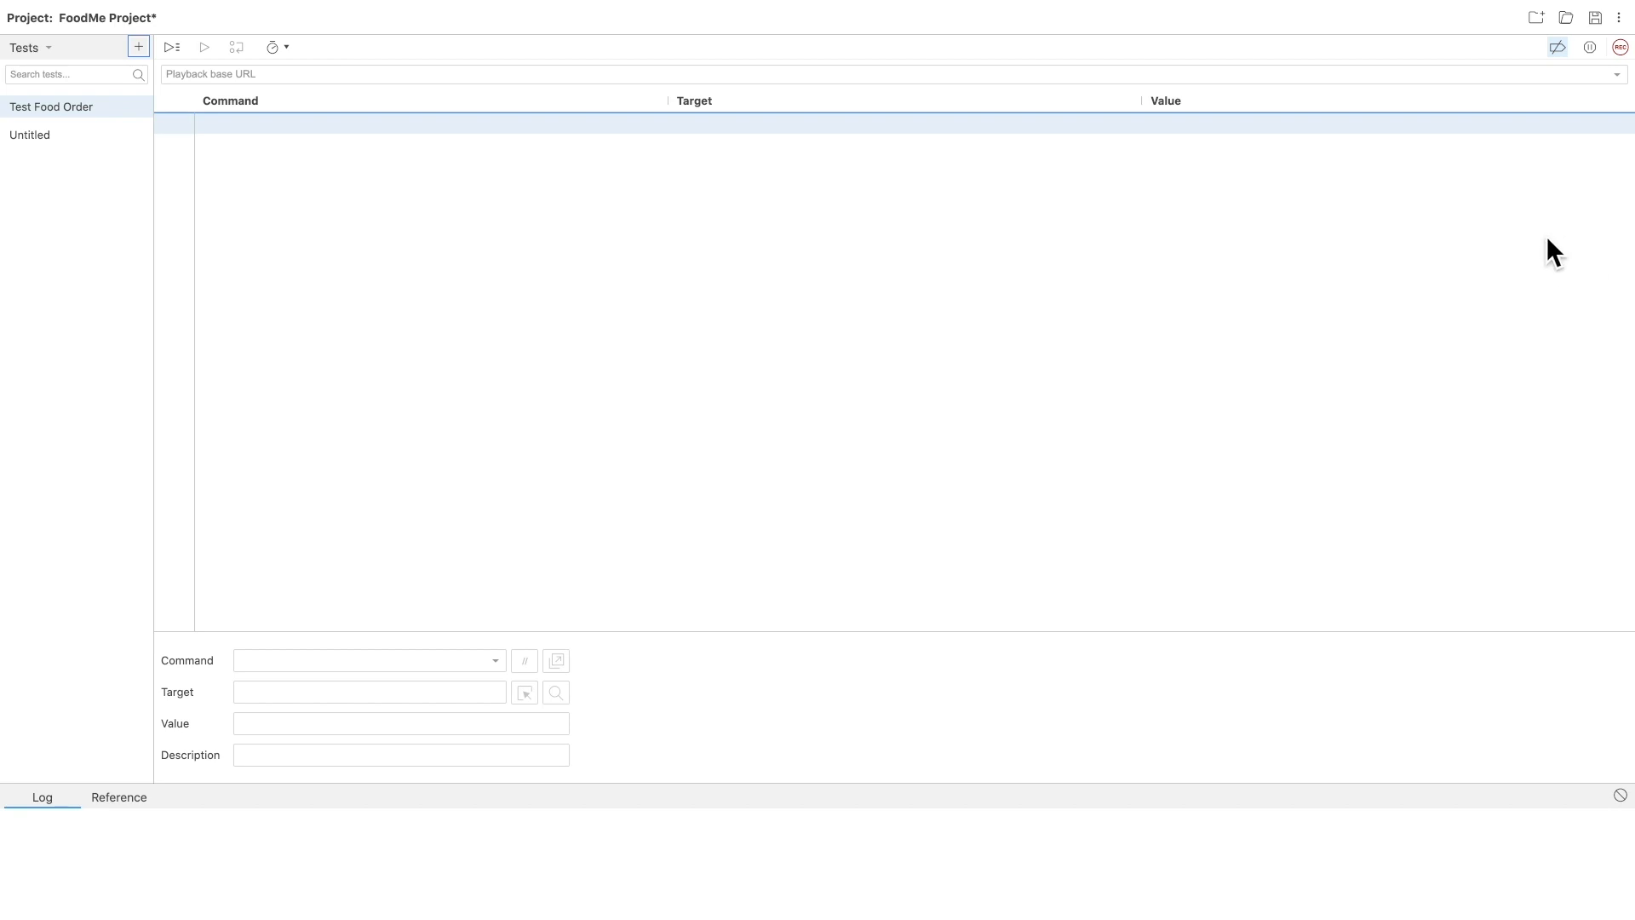
click(1620, 48)
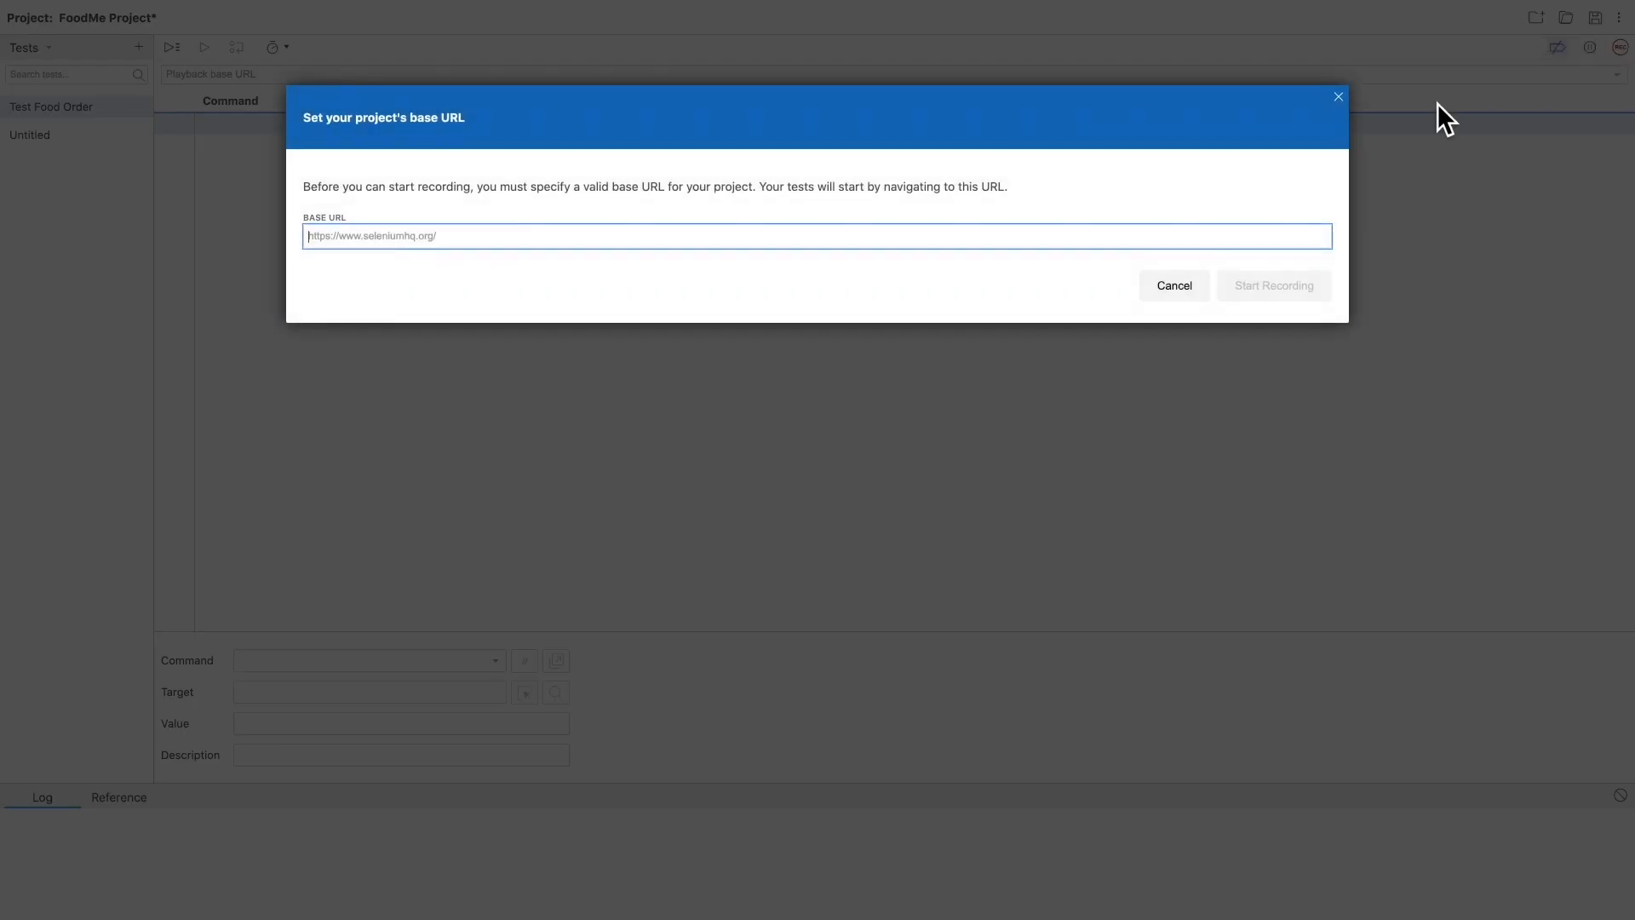
text(https://lace-yew-1.glitch.me/#/customer)
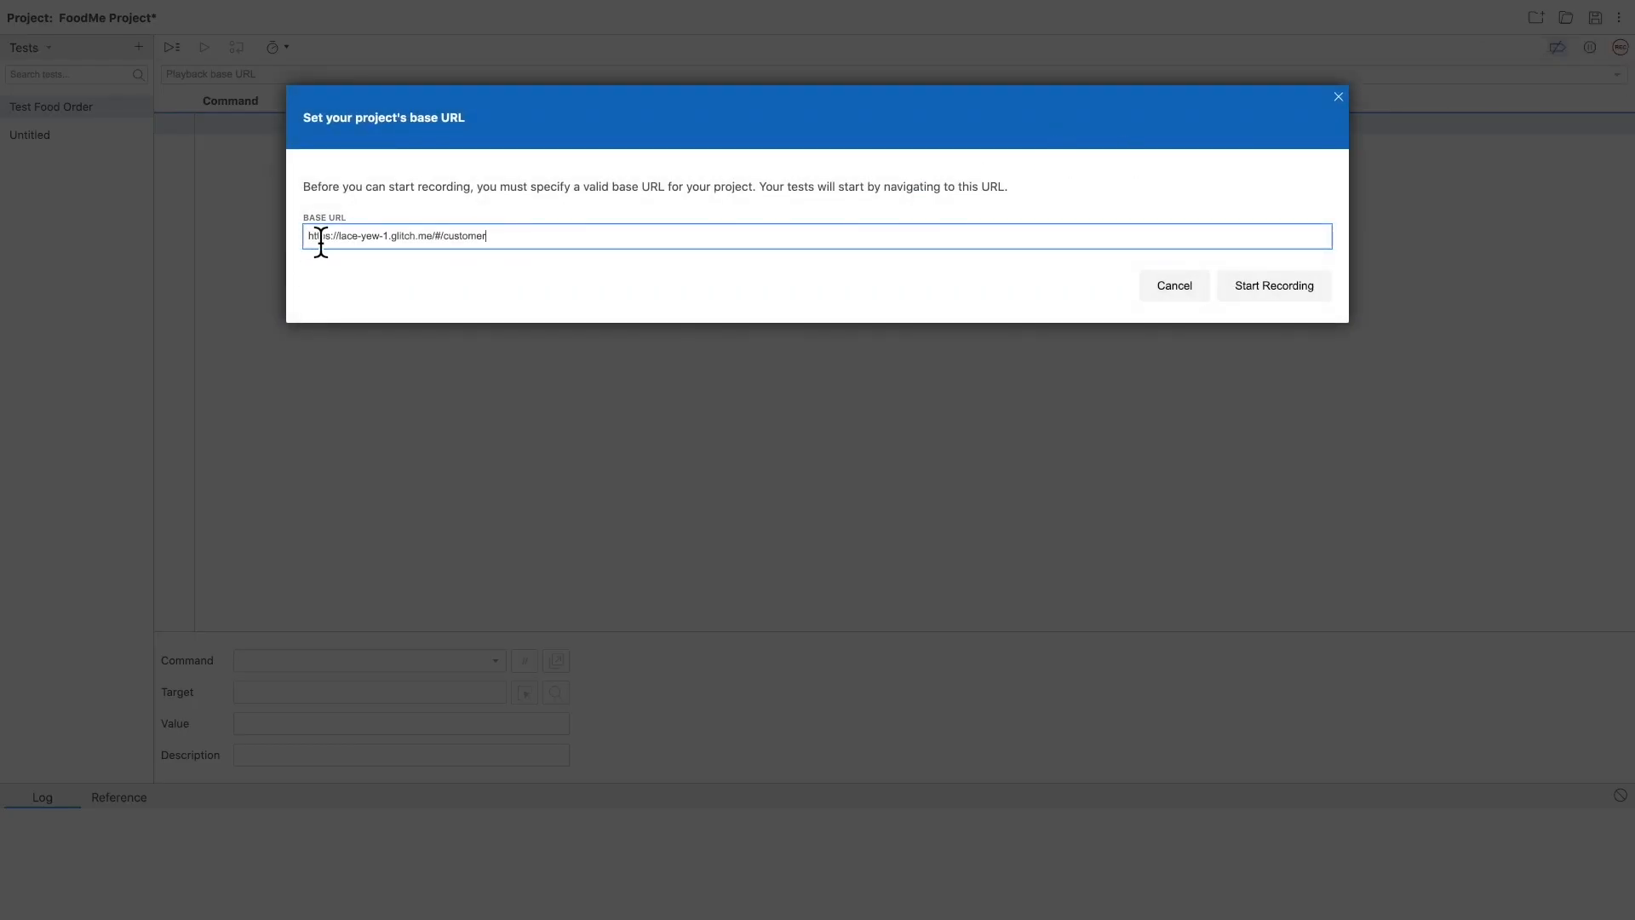
click(1269, 291)
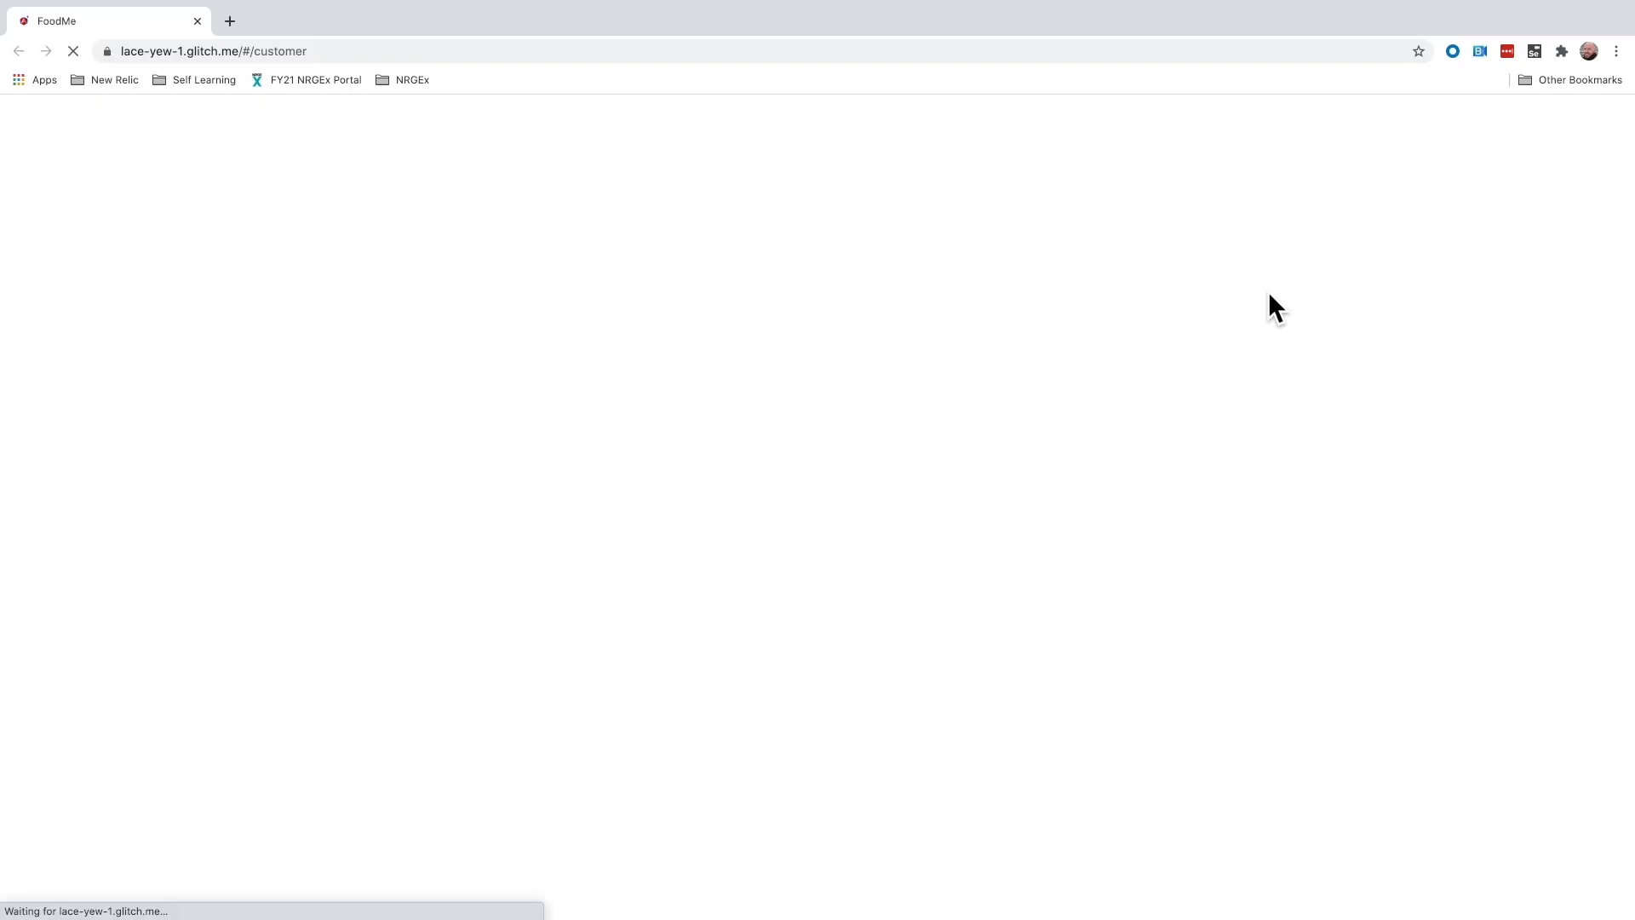
- Fill in the customer's name and delivery address on the FoodMe start form and find restaurants
drag(852, 372, 688, 375)
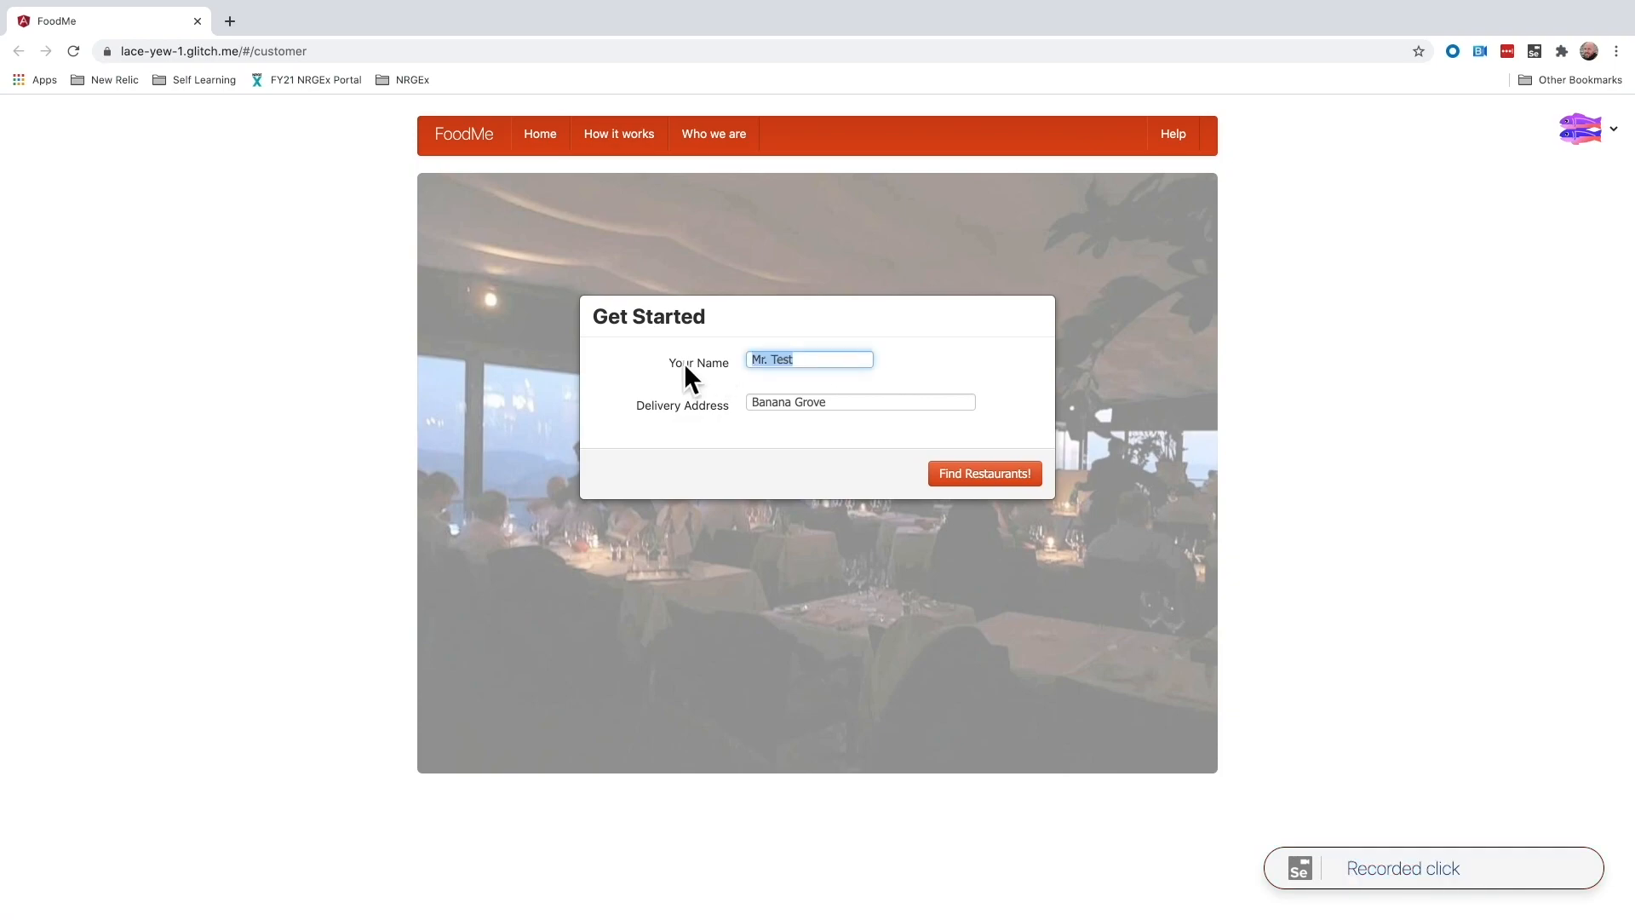
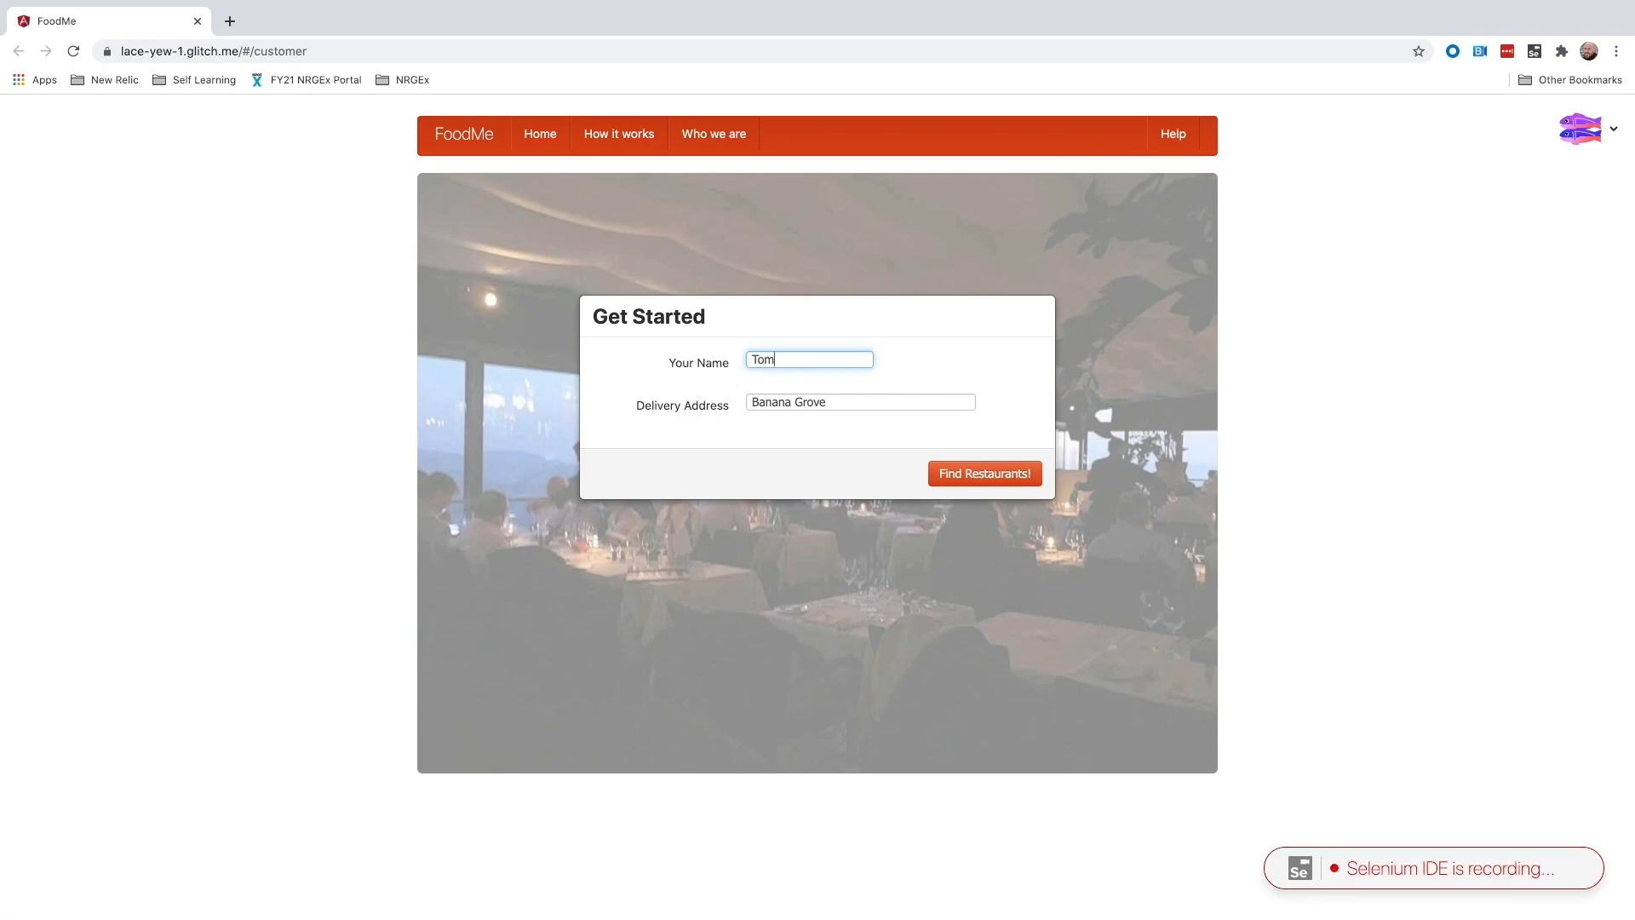
key(Tab)
text(12)
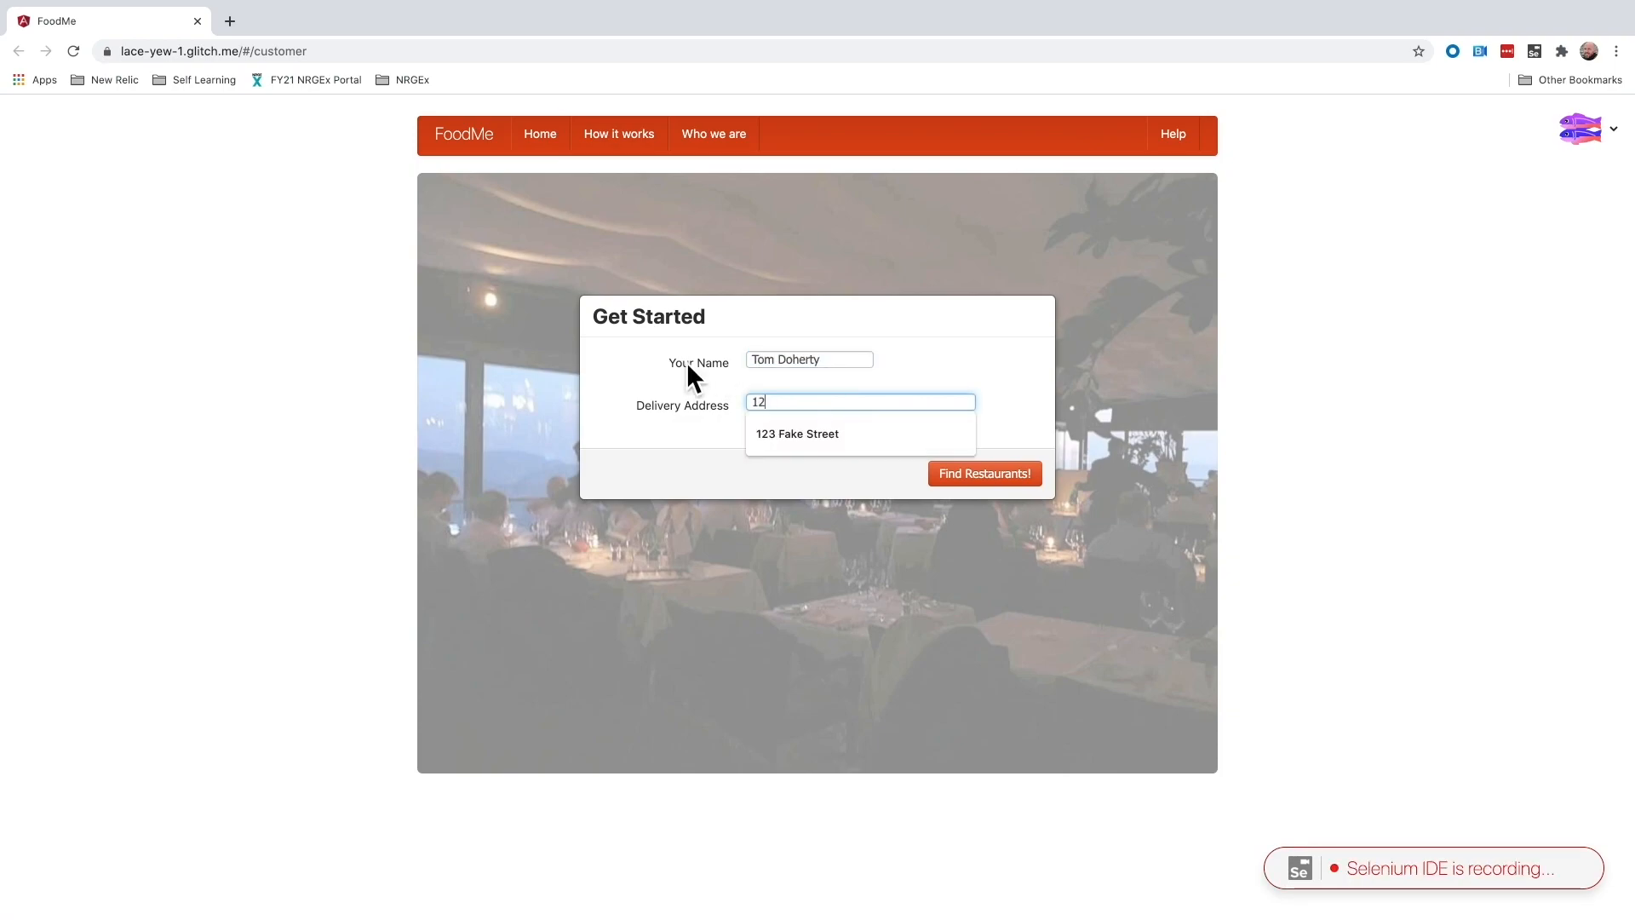
text(3 Fake Street)
click(986, 477)
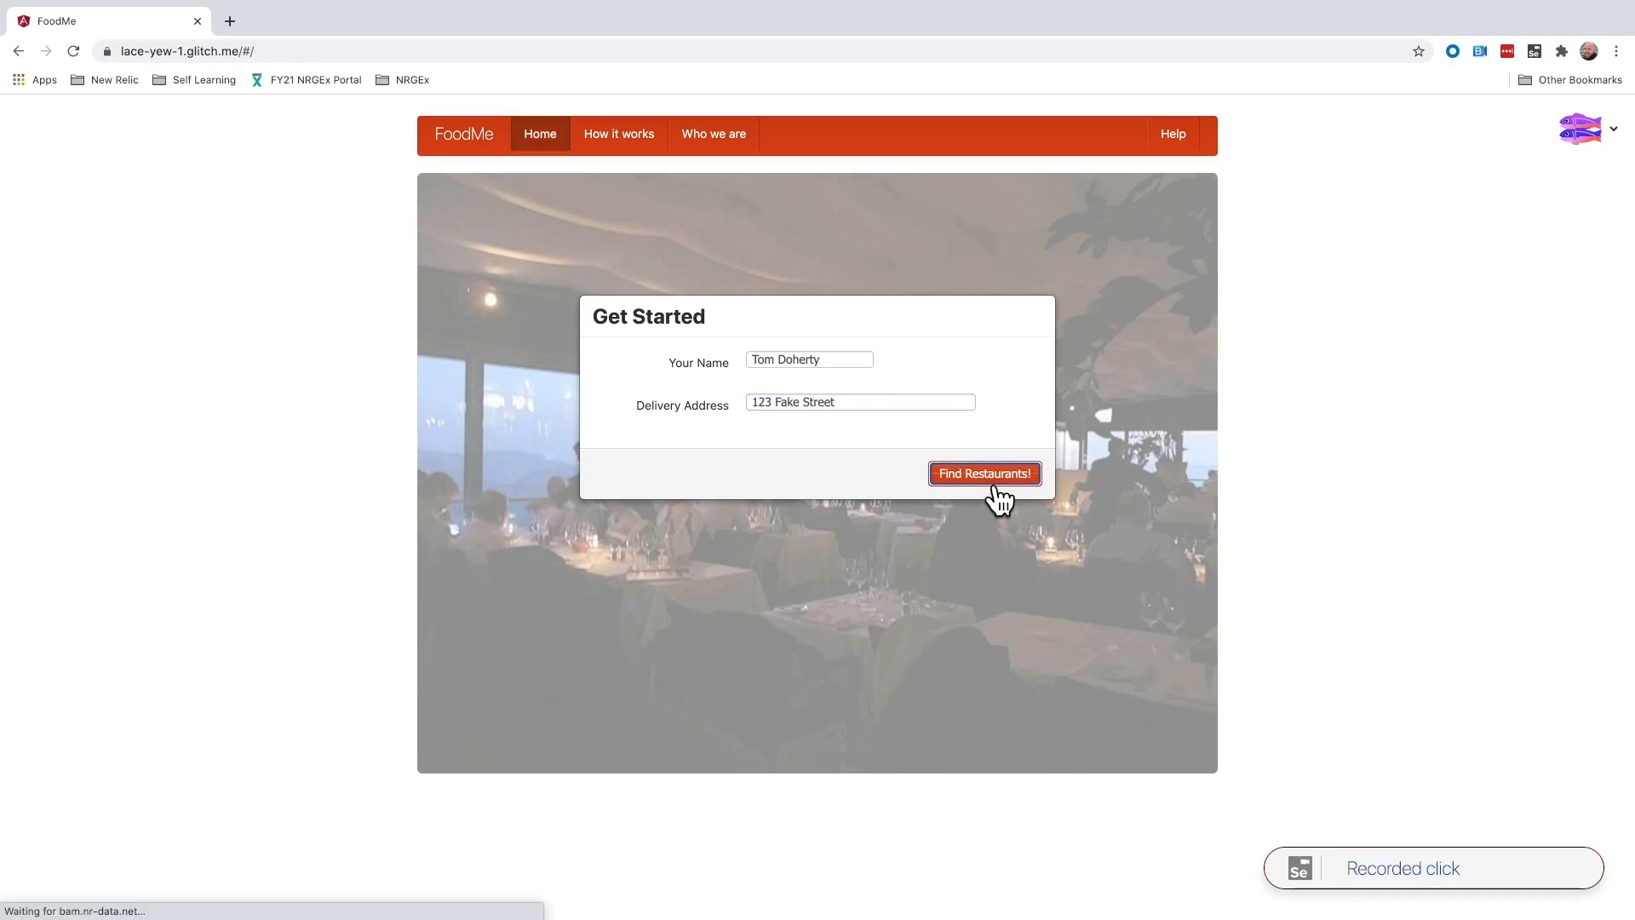
- Filter the restaurants to Pizza cuisine and open the Angular Pizza menu
click(446, 633)
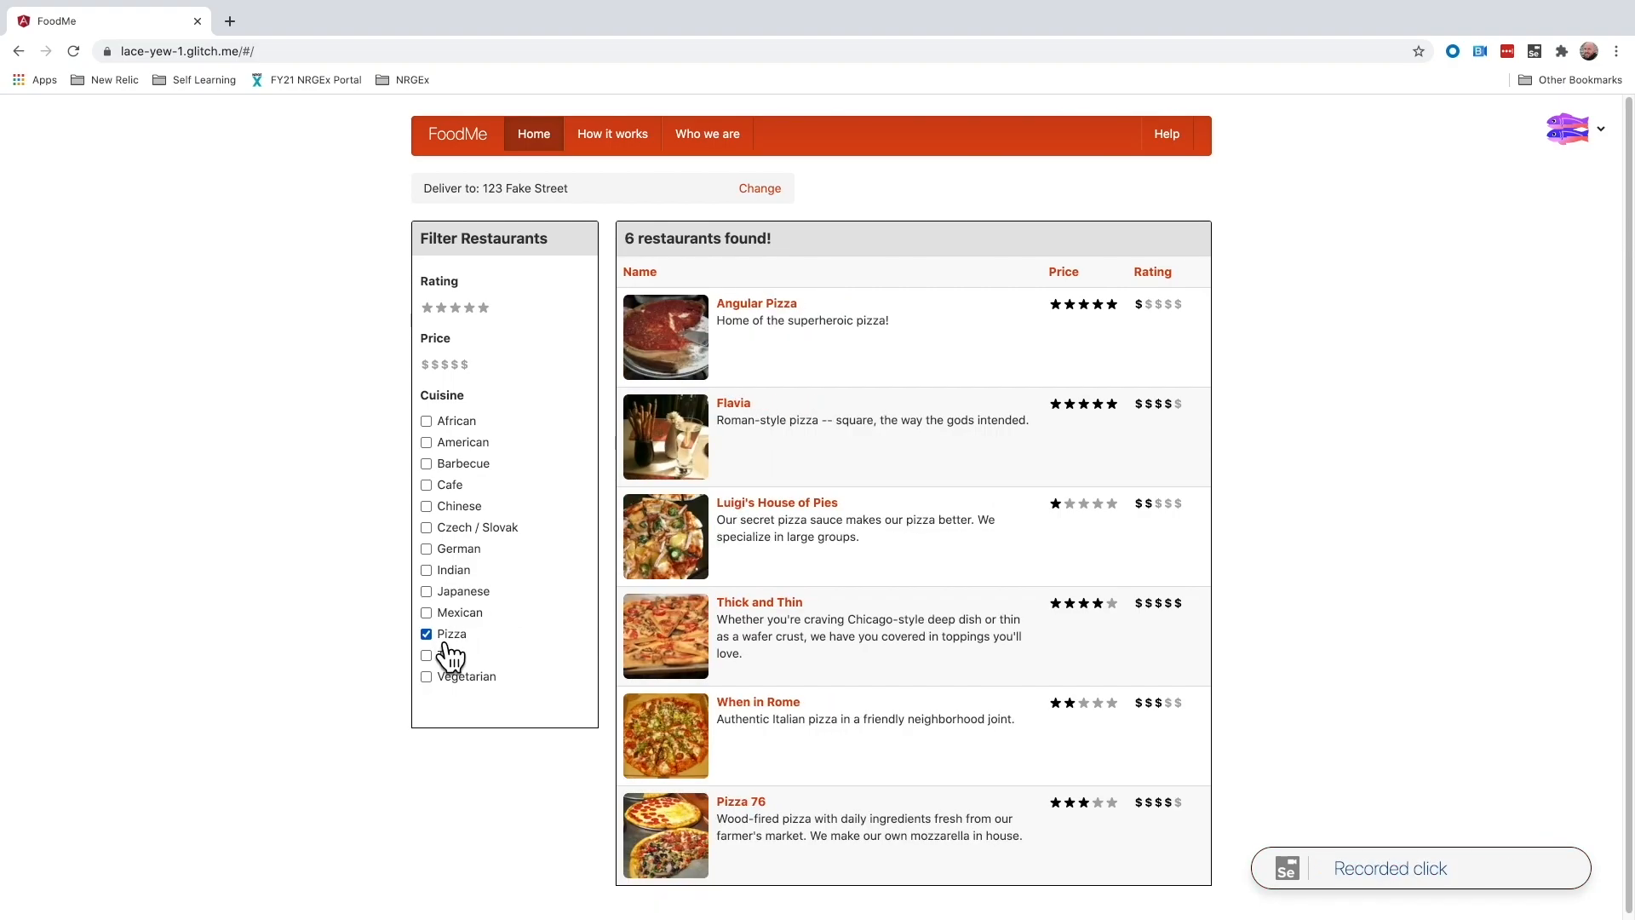
click(766, 307)
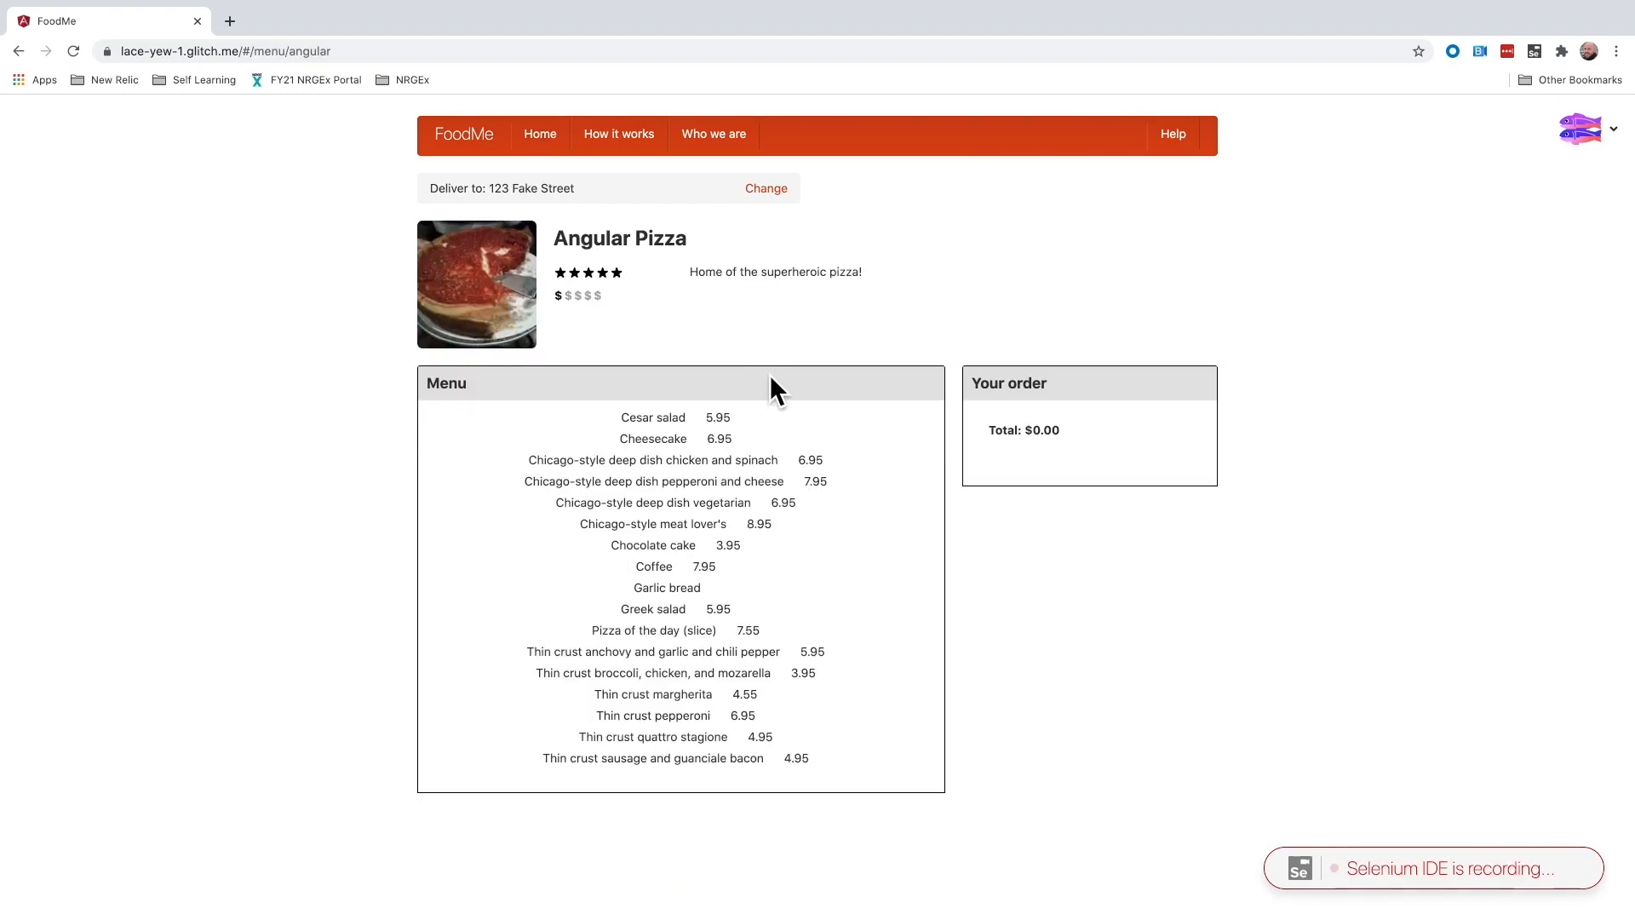
- Add four Chicago-style dishes, three coffees and a pizza of the day slice to the order and check out
click(862, 462)
click(865, 484)
click(843, 506)
click(814, 527)
triple_click(756, 568)
click(792, 635)
click(1171, 553)
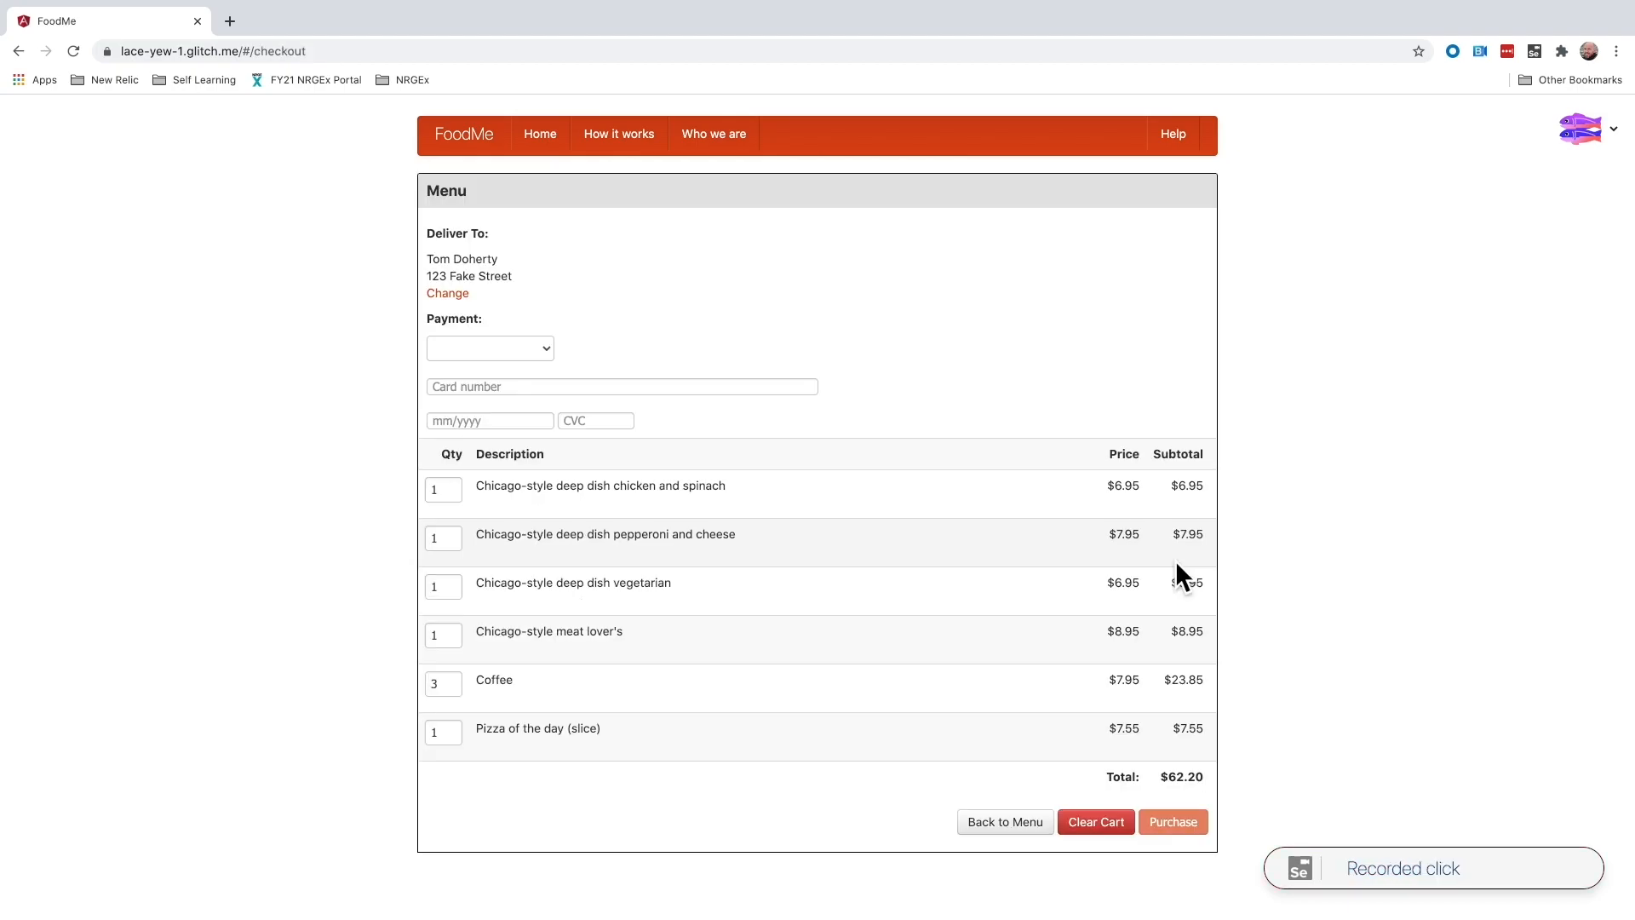
- Choose Amex payment, enter the card number, expiry date and CVC code, and purchase the order
click(550, 350)
click(525, 394)
click(525, 389)
text(1232312312312312)
click(445, 420)
text(08/2022)
click(609, 422)
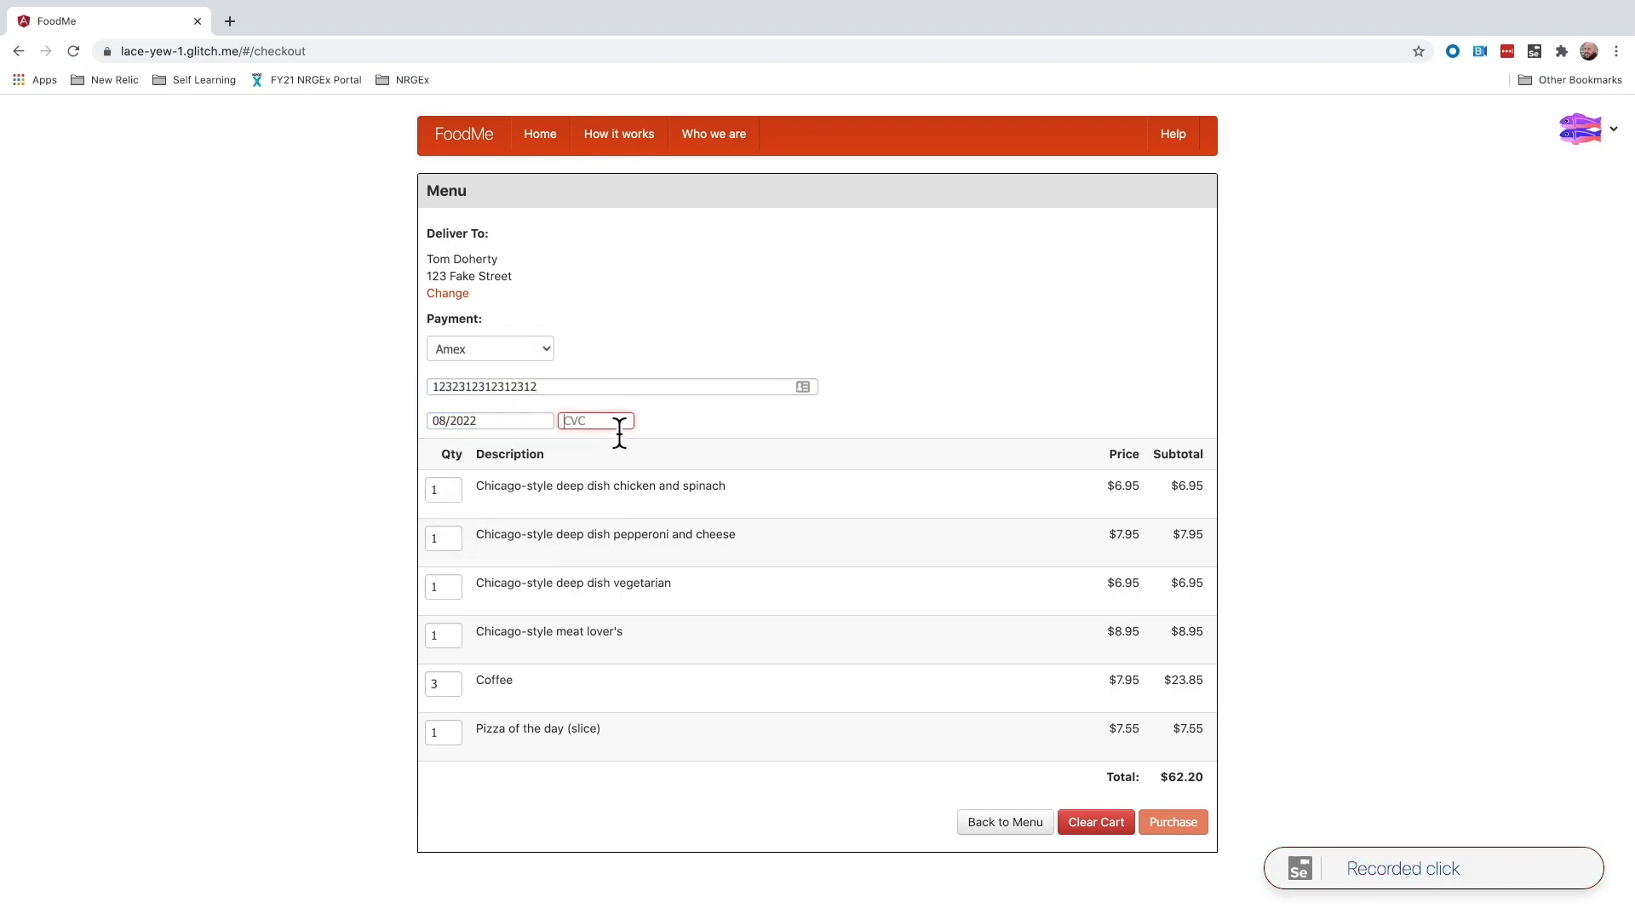
text(1234)
click(1184, 827)
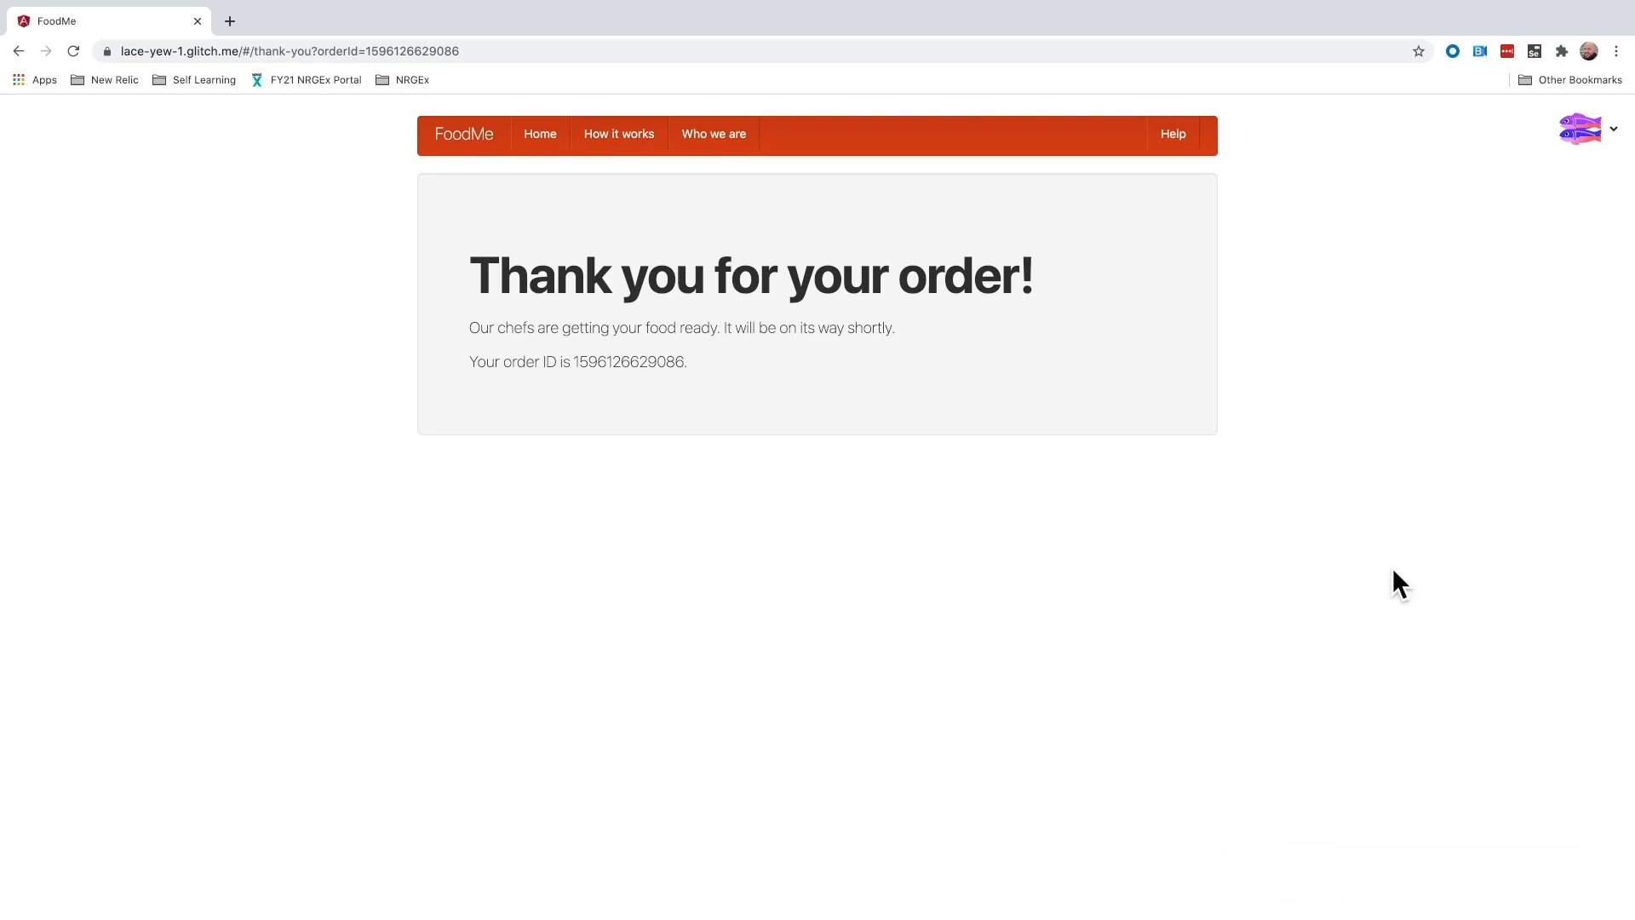
- Stop recording and open the export dialog for the Test Food Order test
click(1544, 58)
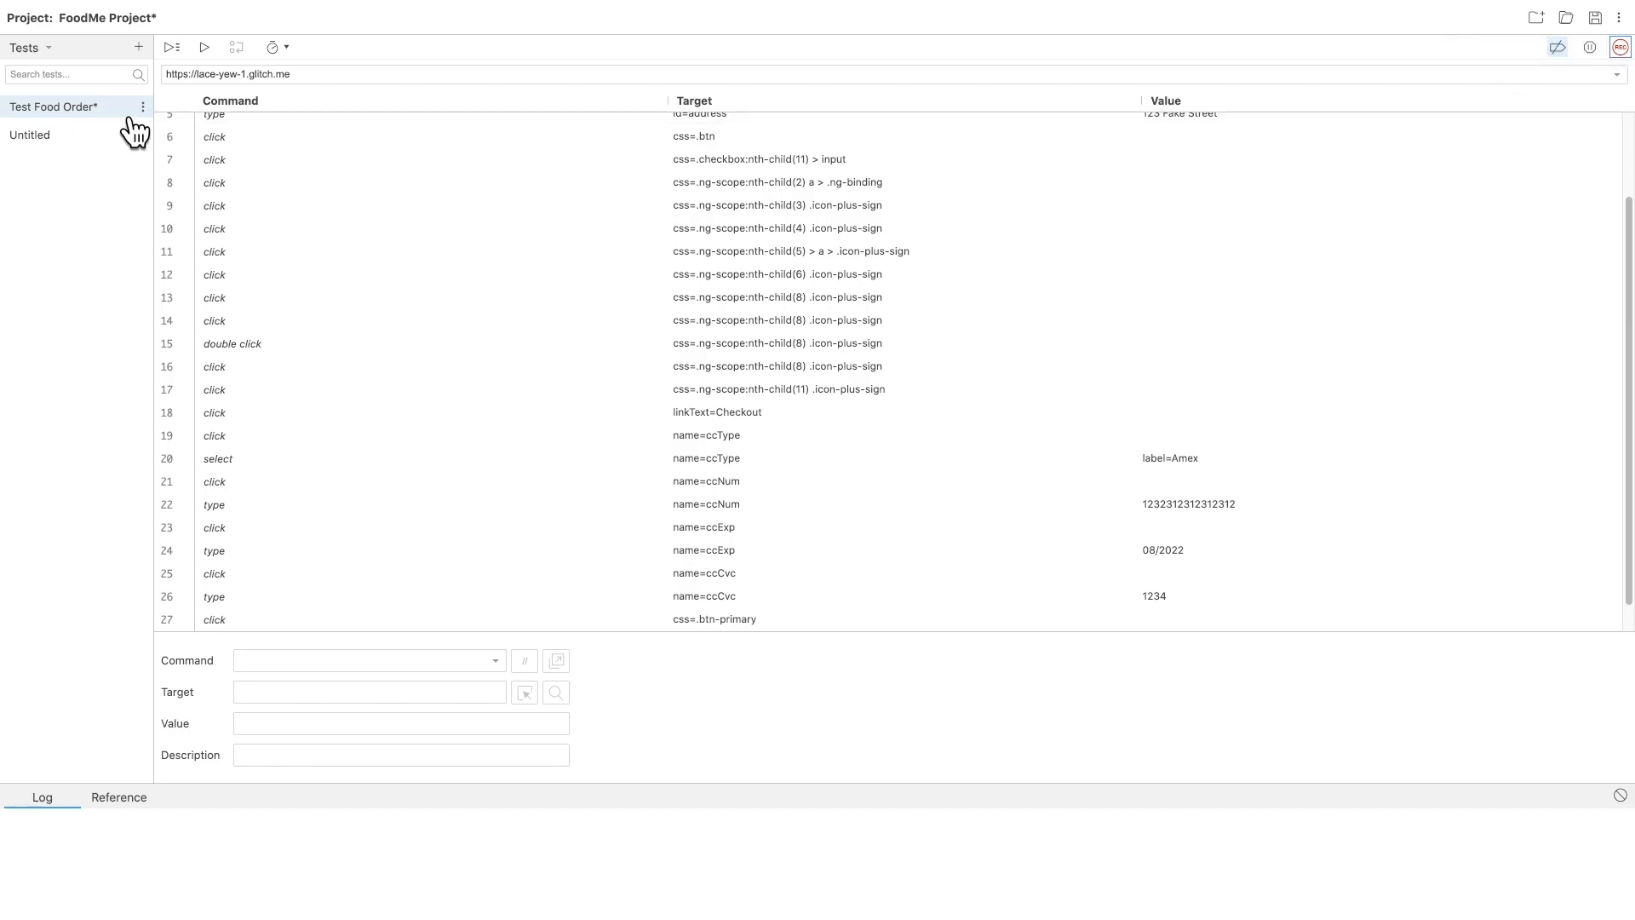
click(142, 107)
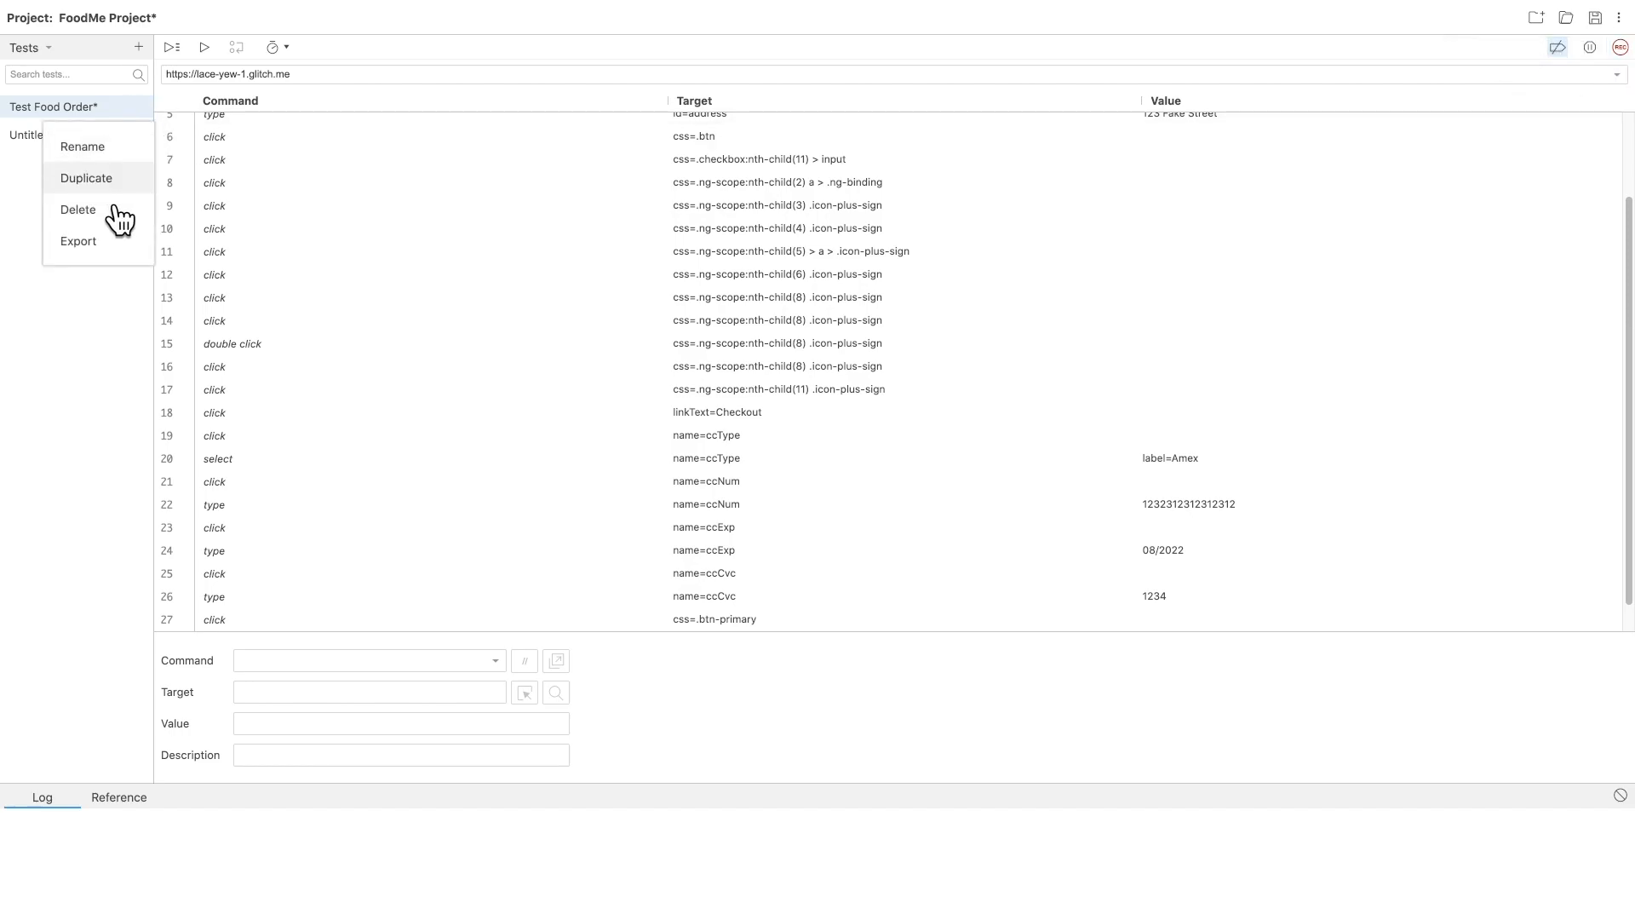
click(102, 242)
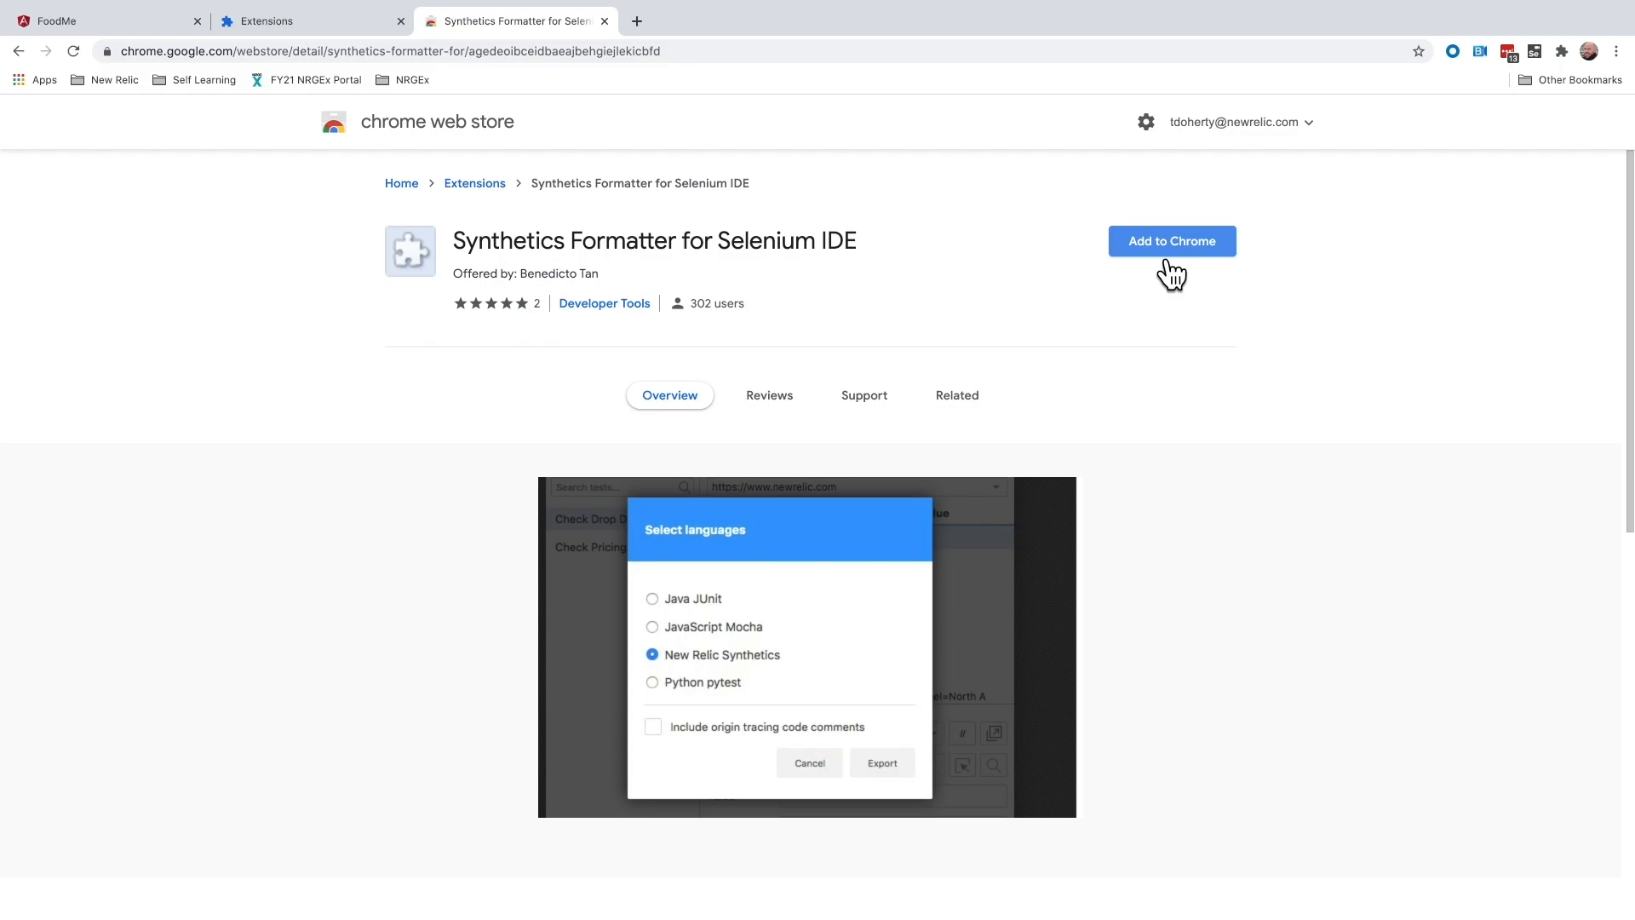
- Add the Synthetics Formatter for Selenium IDE extension, then export Test Food Order as New Relic Synthetics, saving it as TestFoodOrder
click(1168, 262)
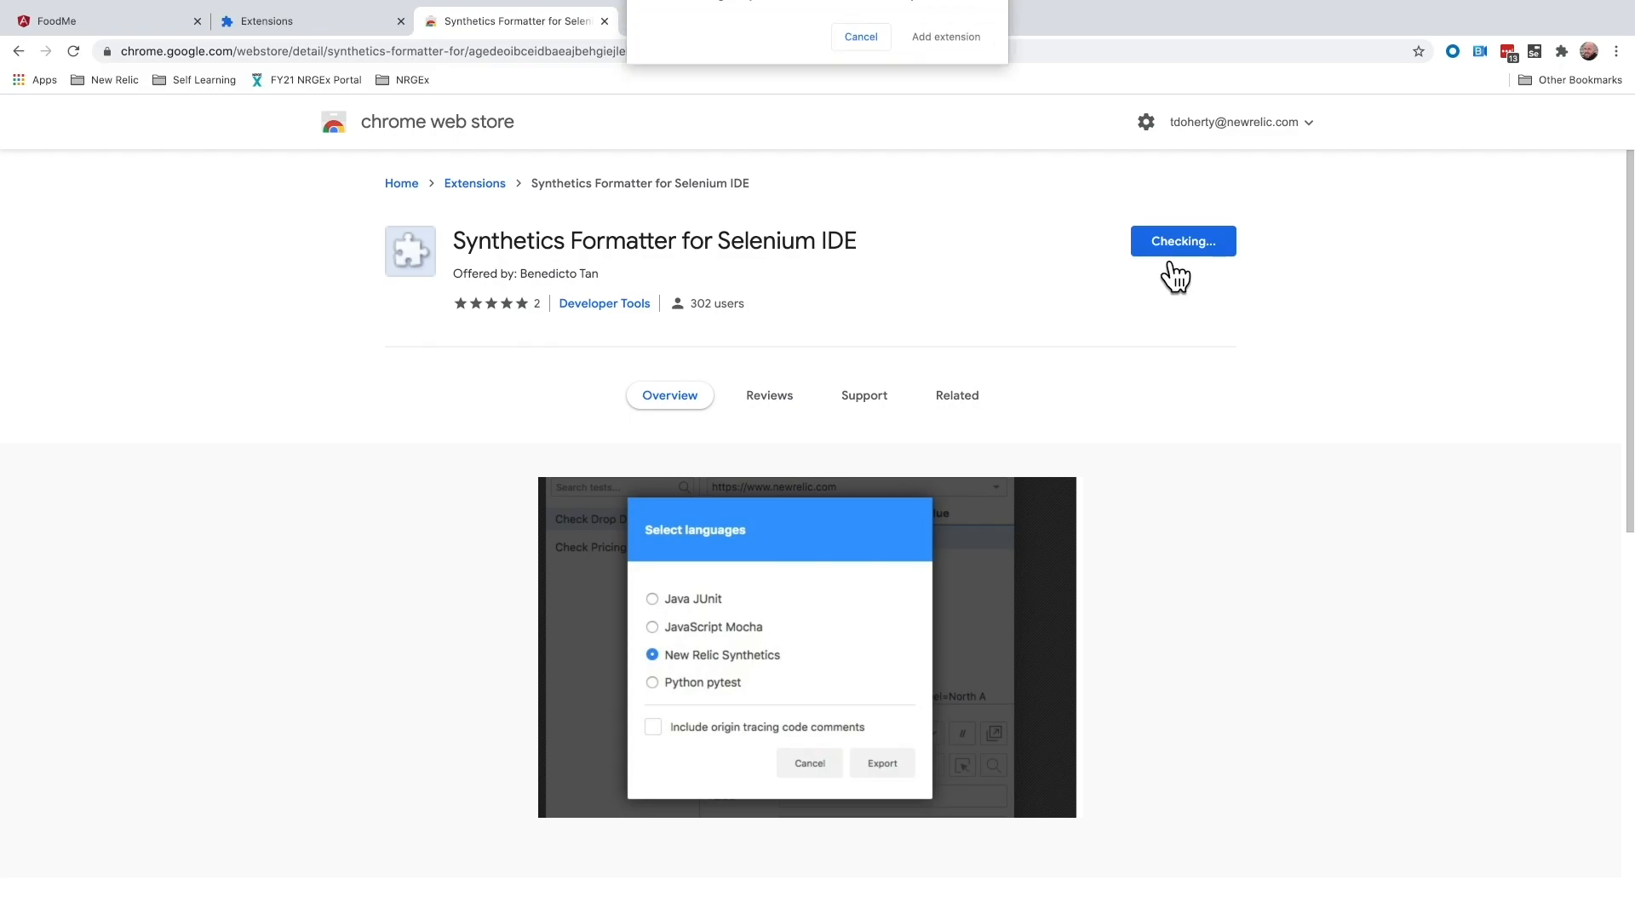
click(946, 128)
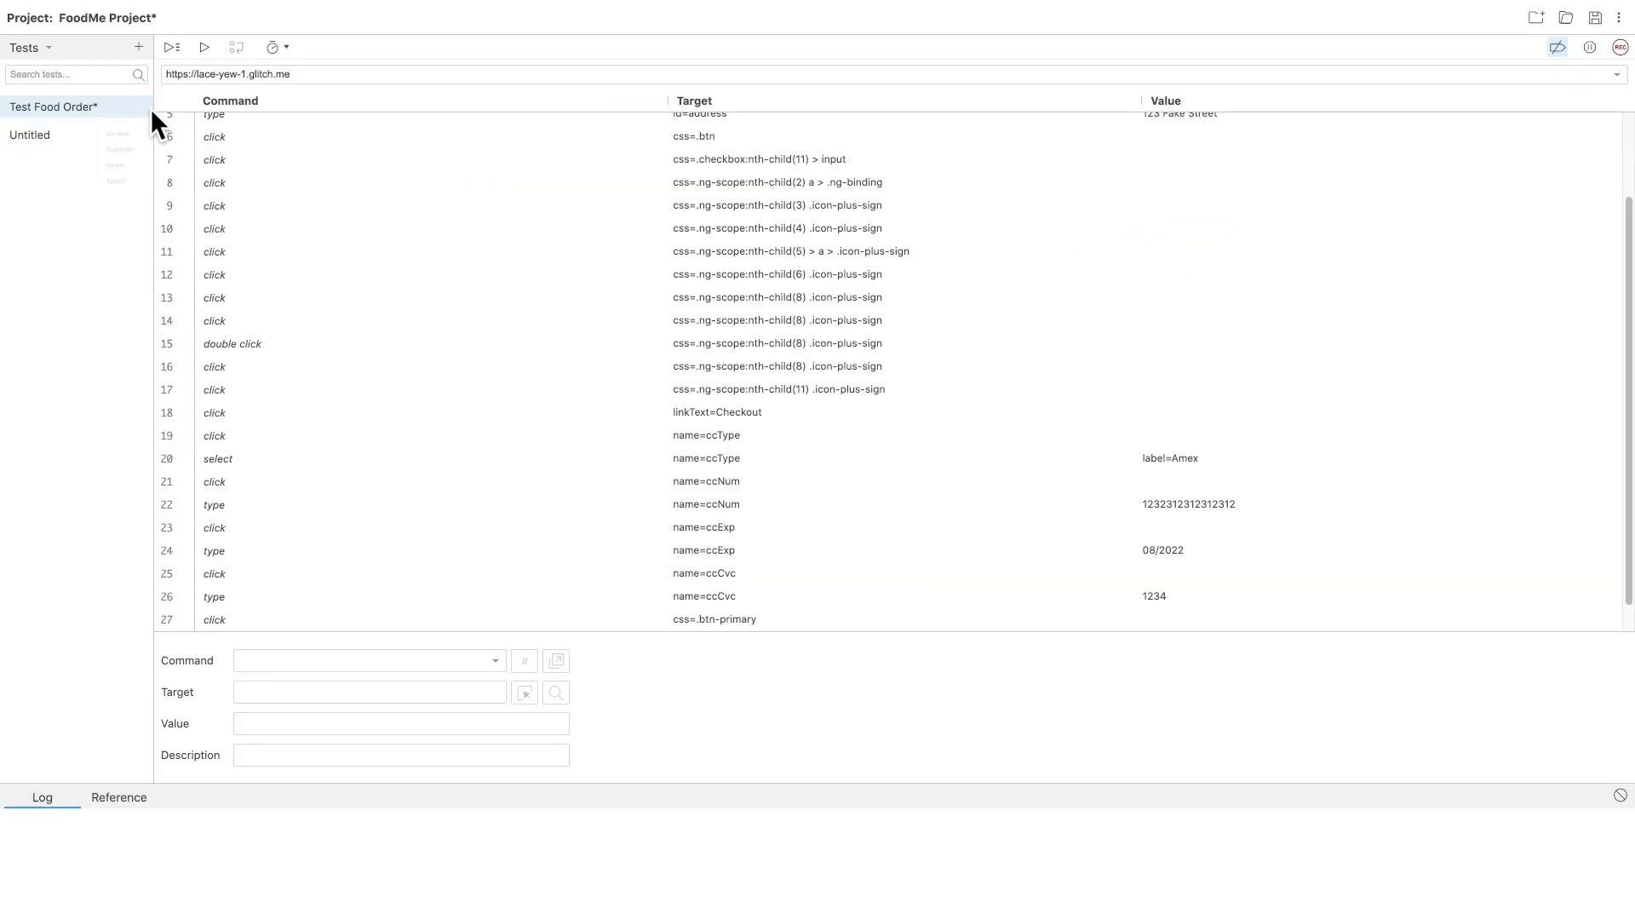
click(147, 108)
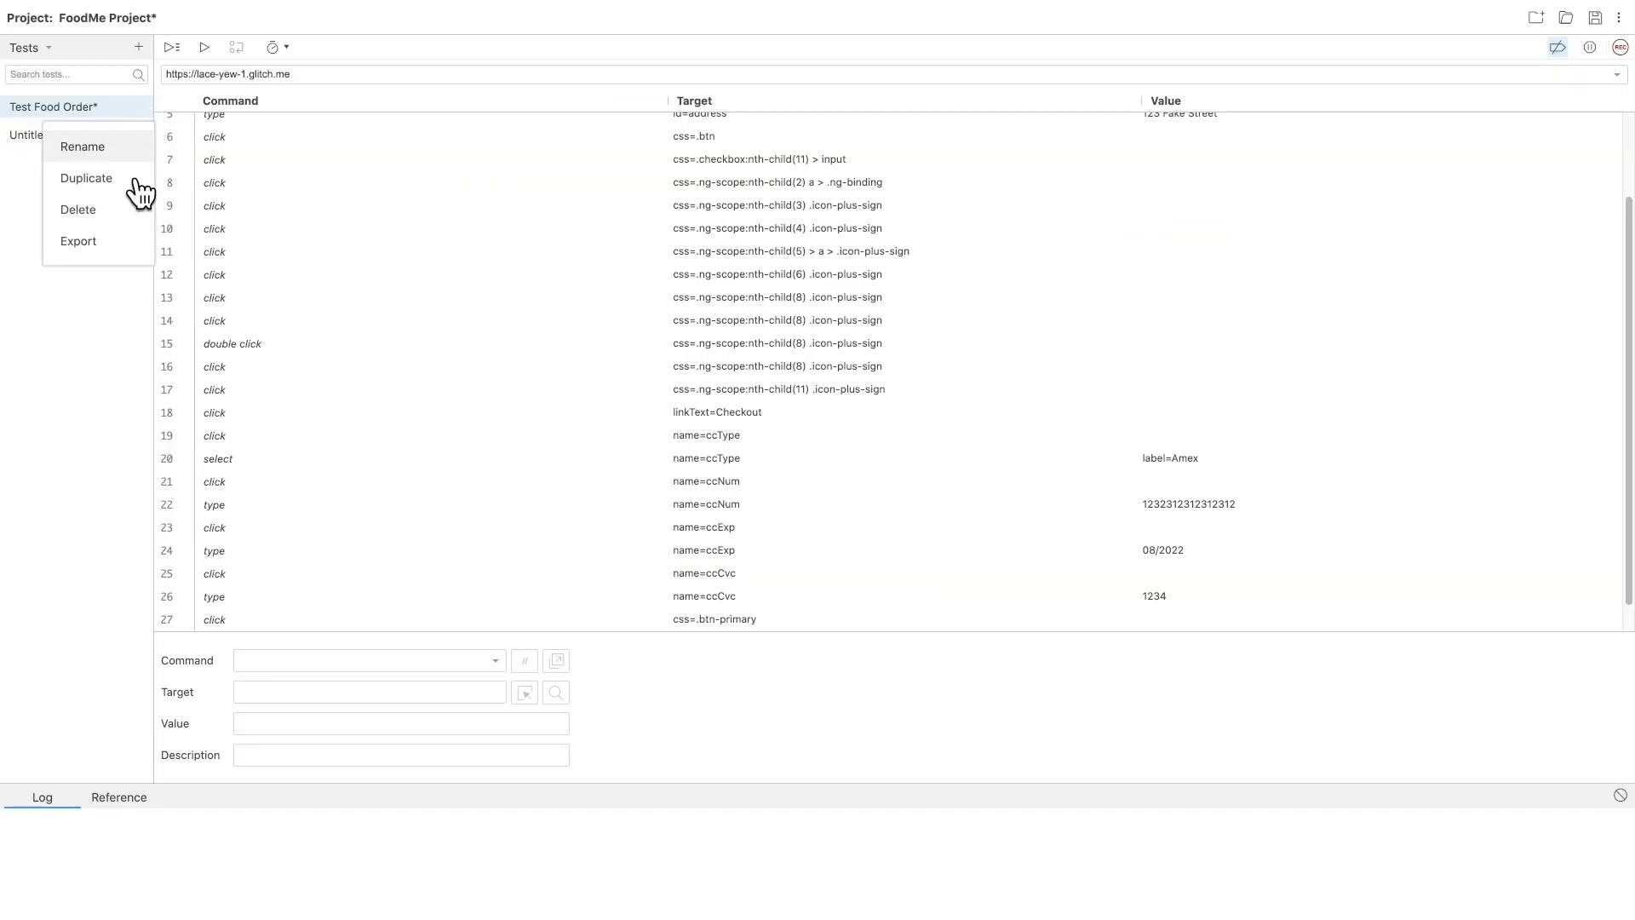
click(85, 240)
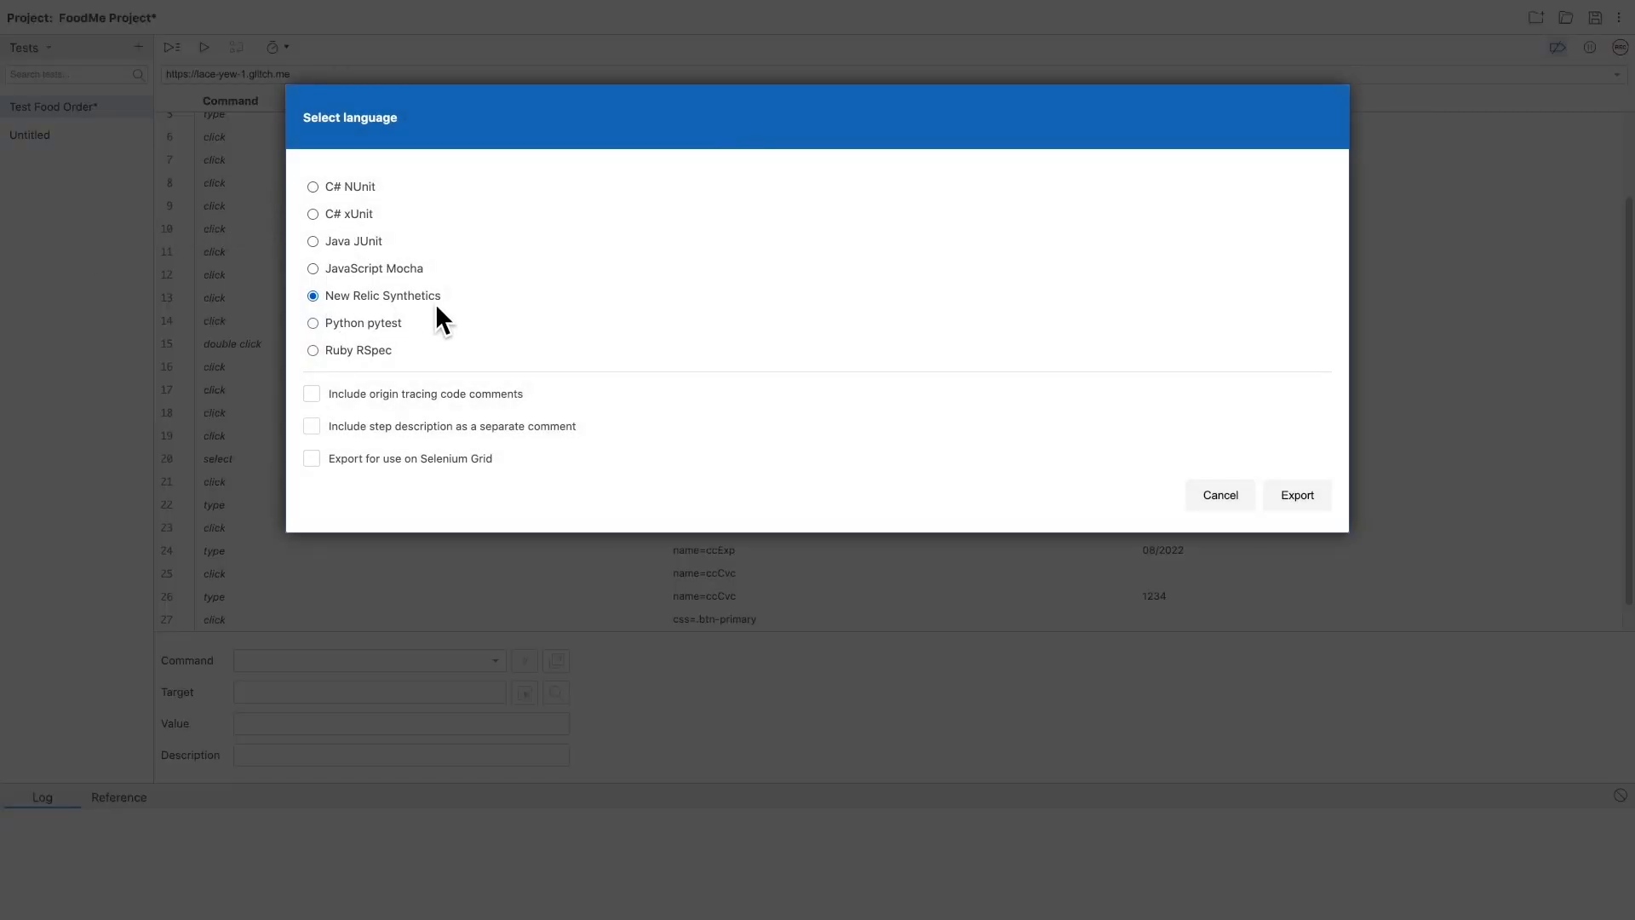
click(1334, 510)
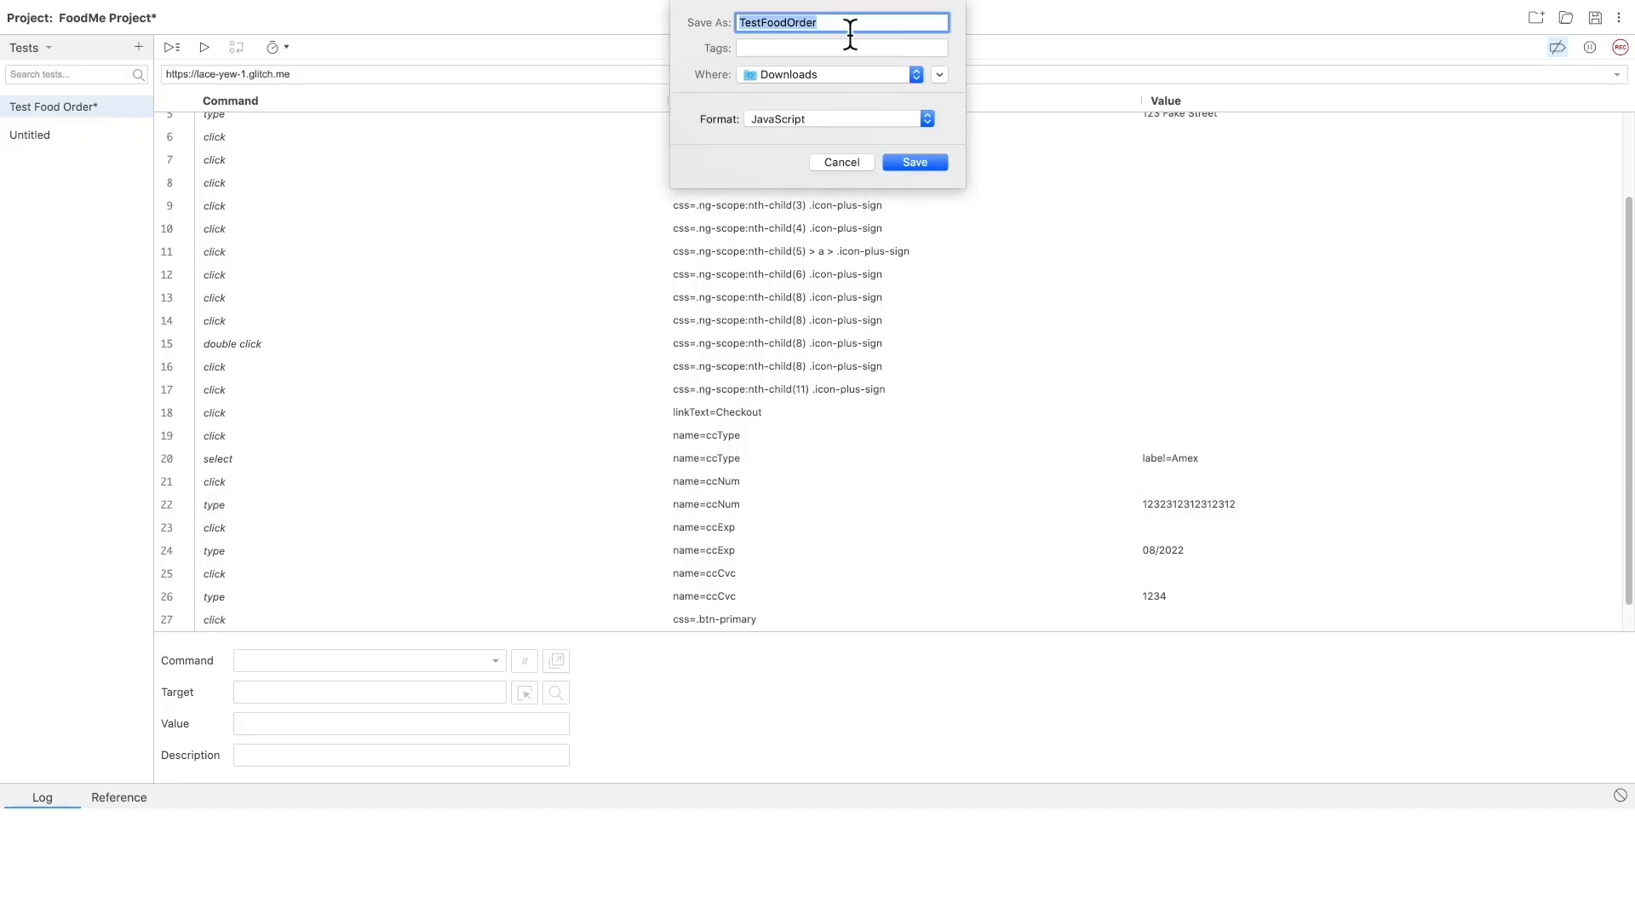
click(921, 165)
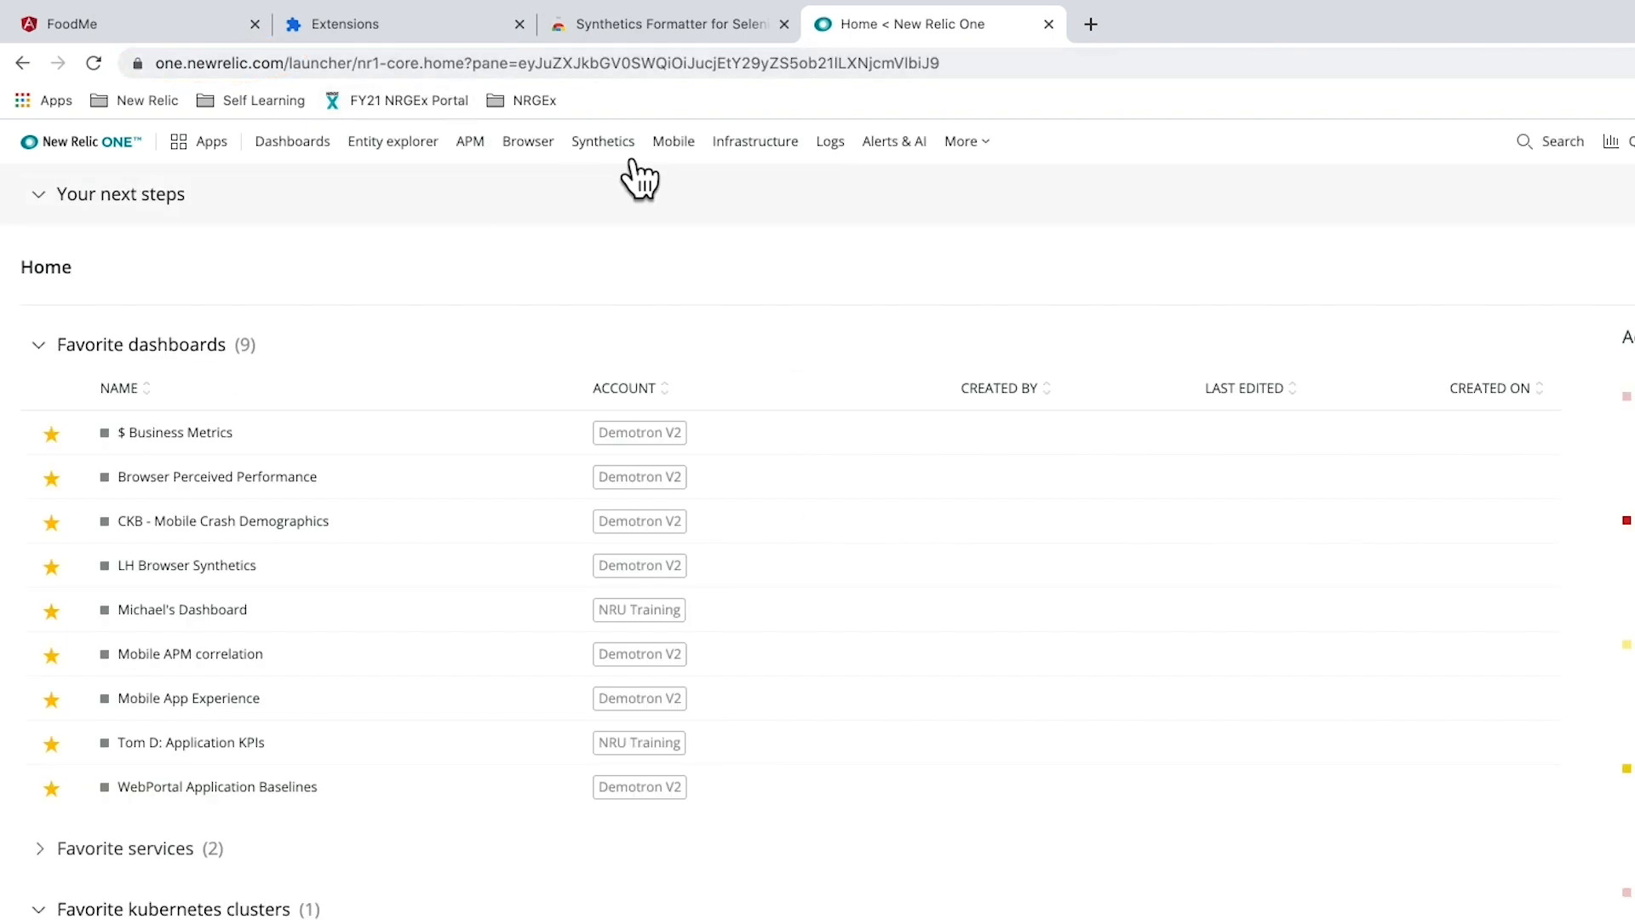
- Start a new Scripted Browser monitor in Synthetics and name it Test Food Order
click(633, 160)
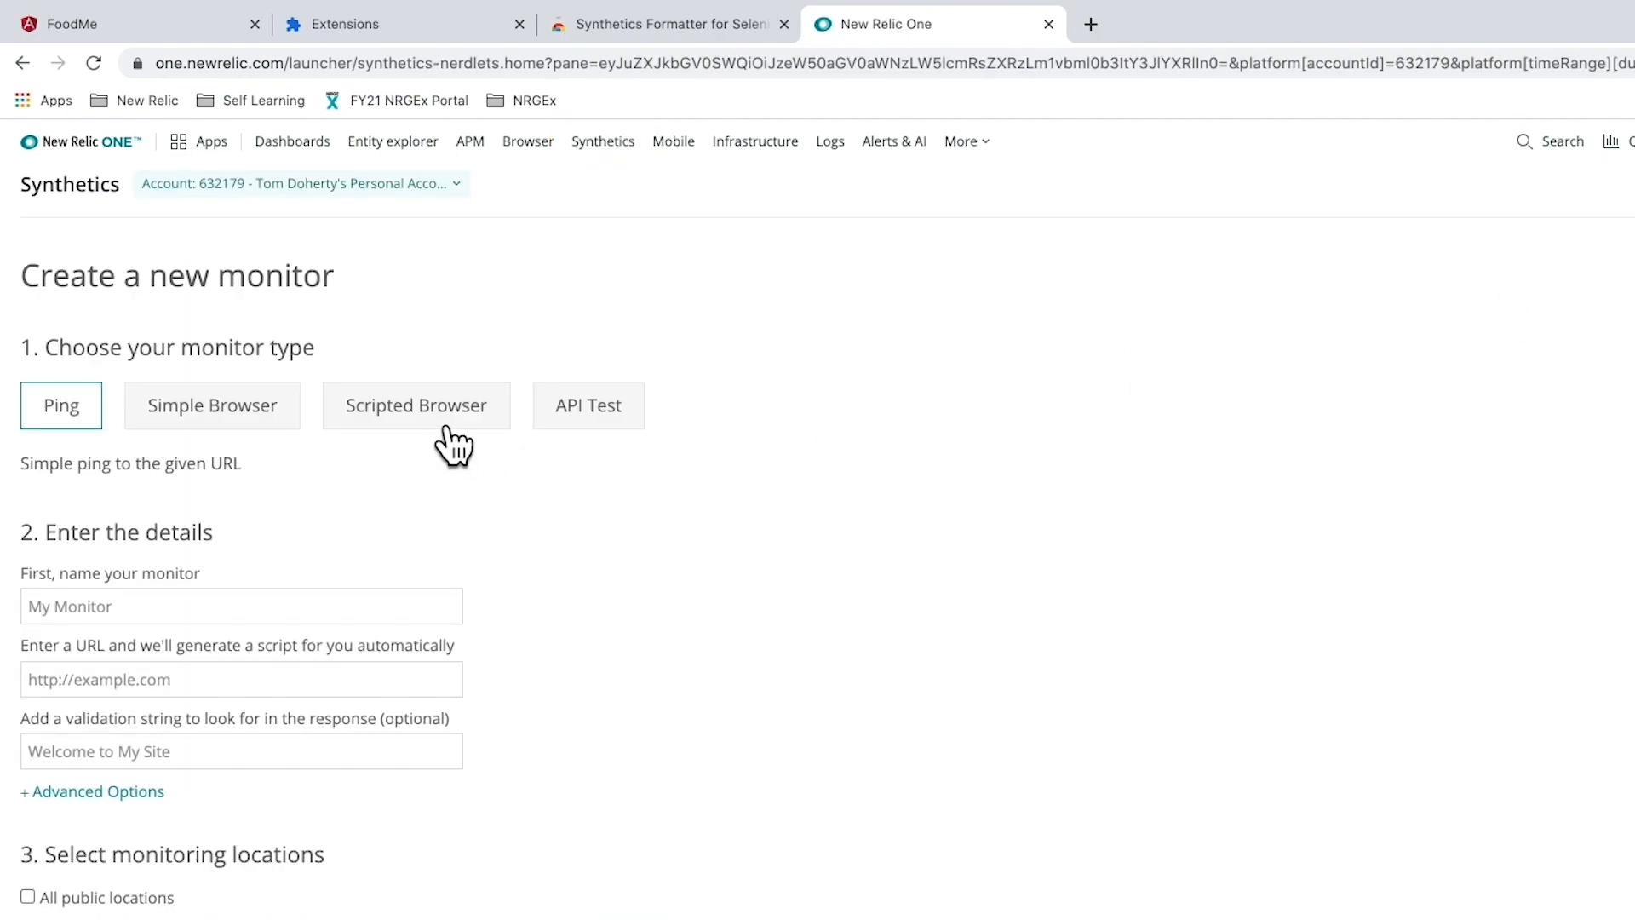
click(444, 429)
click(198, 607)
text(est Food Pi)
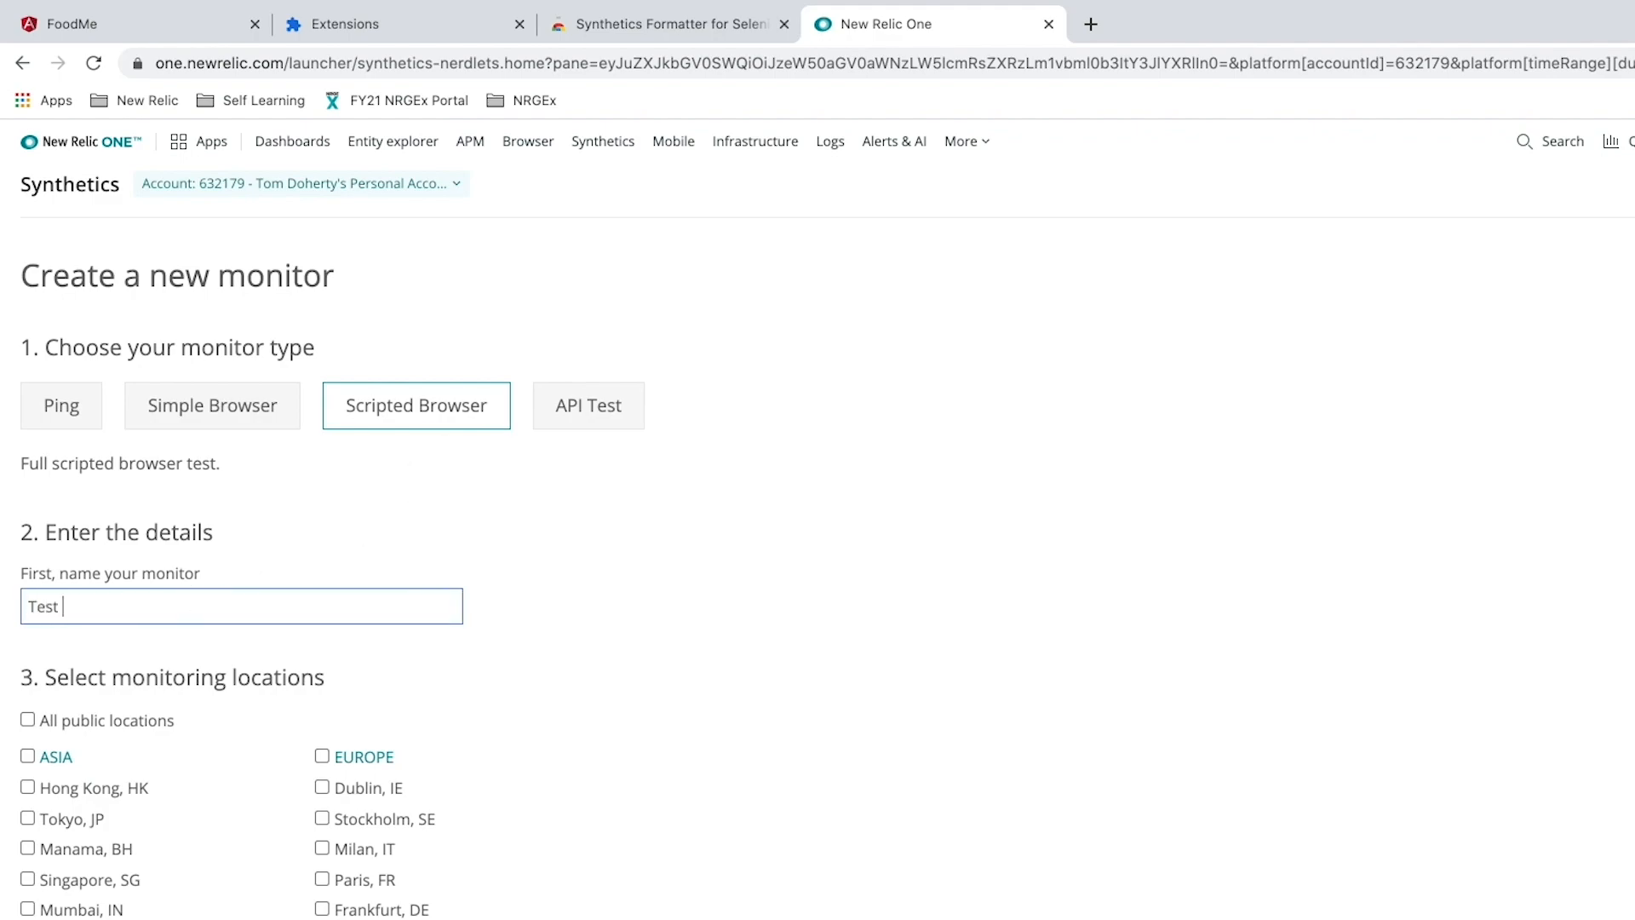
key(BackSpace)
key(BackSpace)
key(BackSpace)
text(Order)
- Select Dublin, Paris and London as monitoring locations and continue to the script with a 10 min schedule
scroll(152, 805, down, 3)
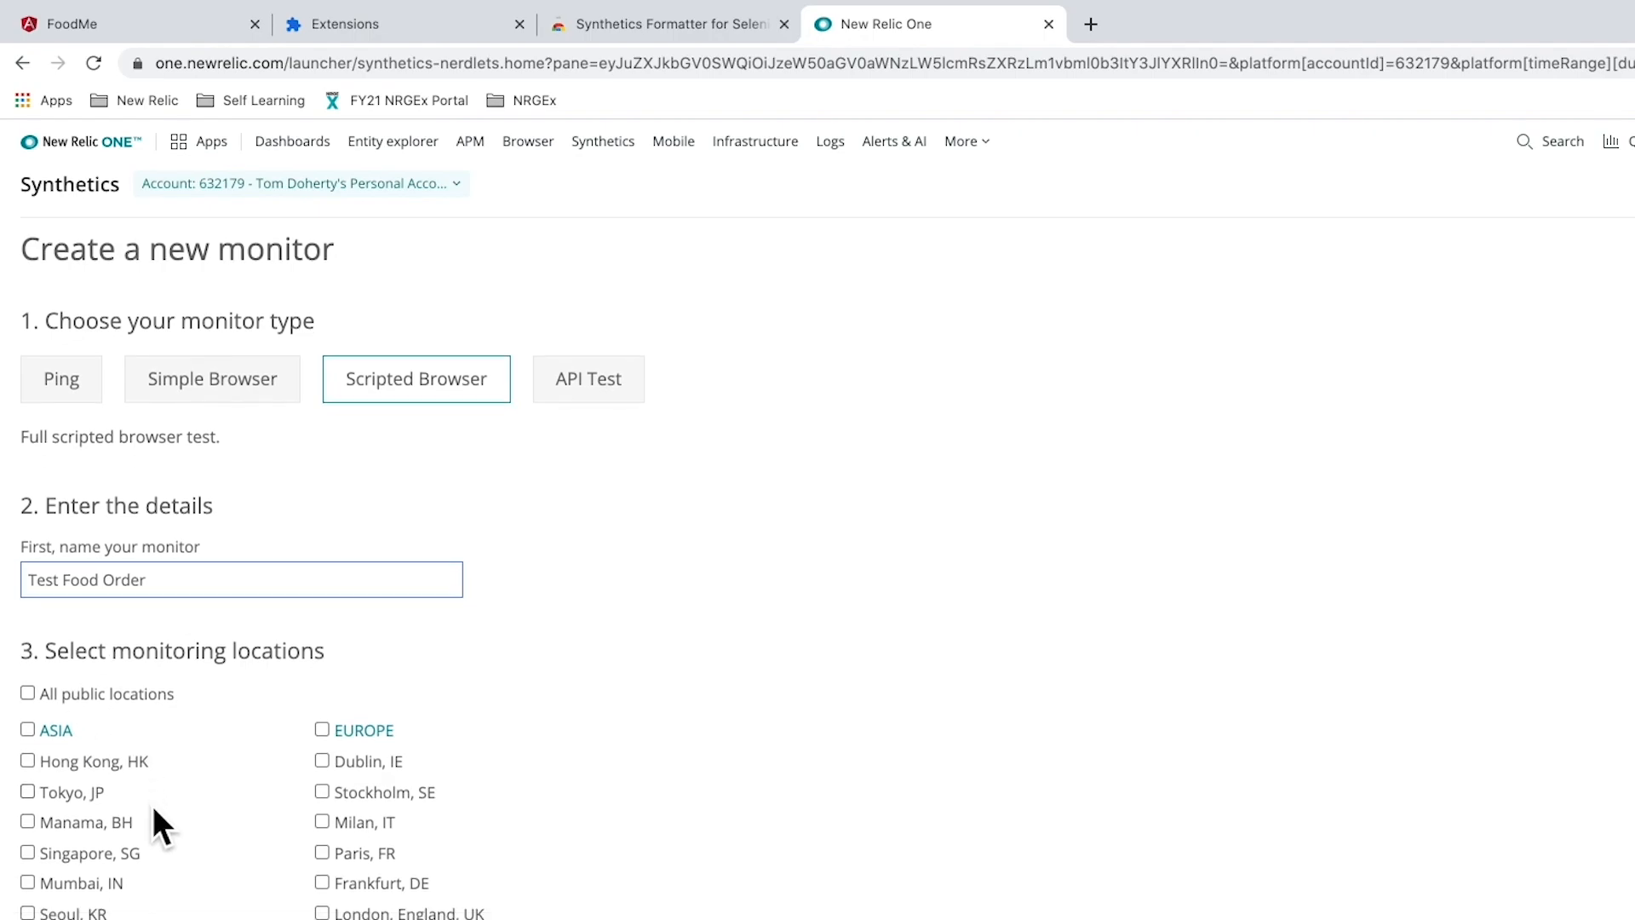
click(351, 587)
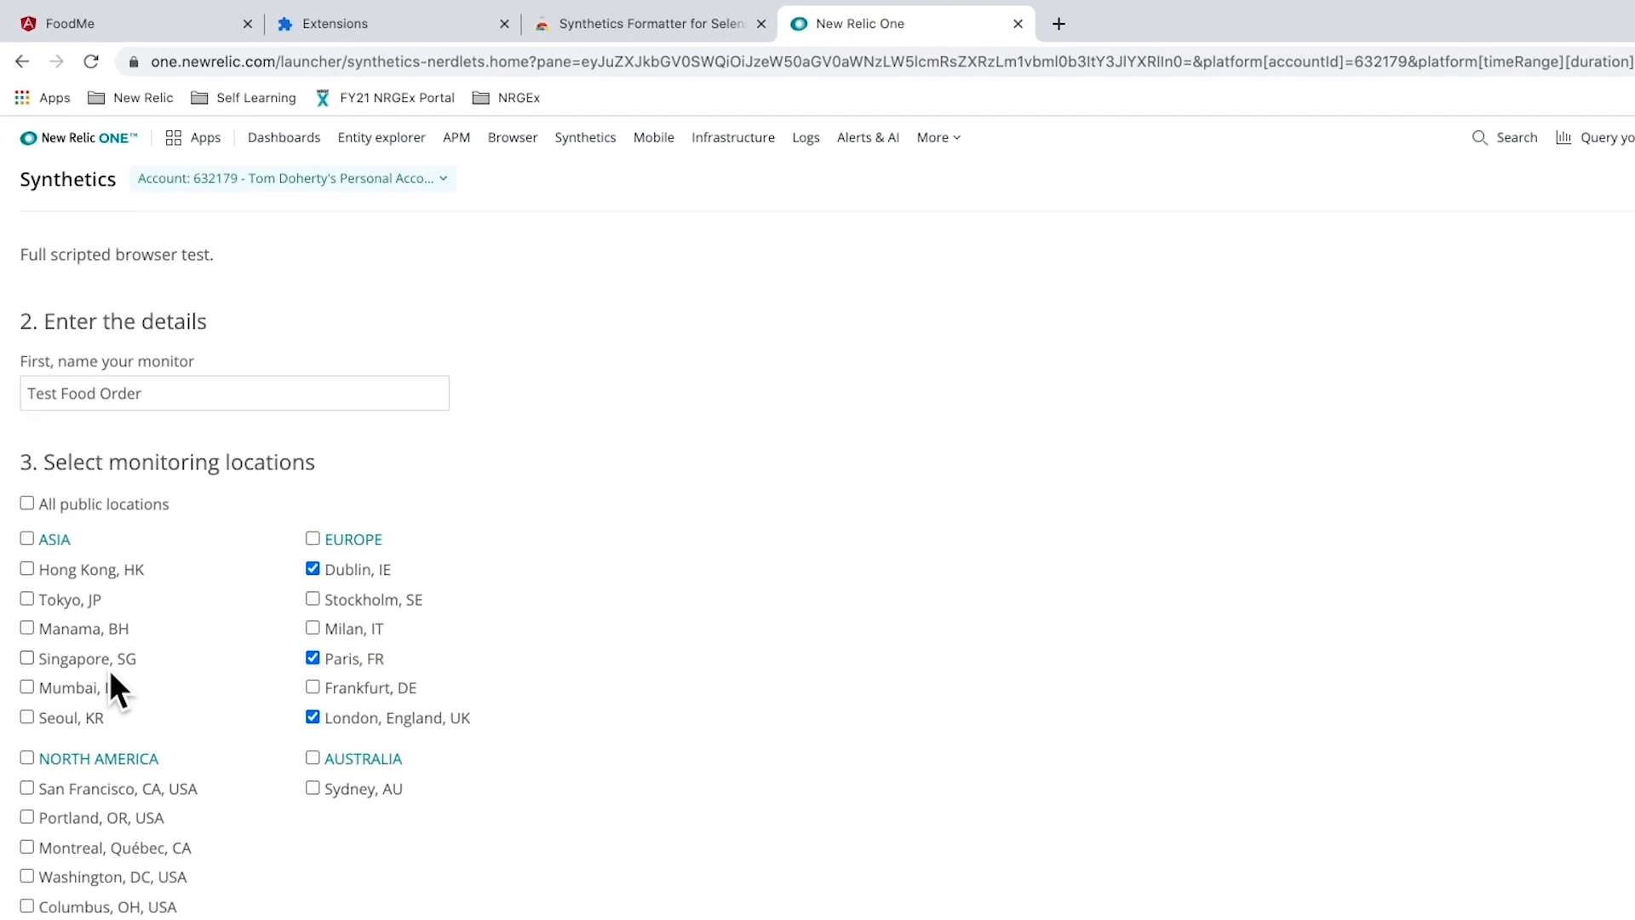
scroll(109, 647, down, 7)
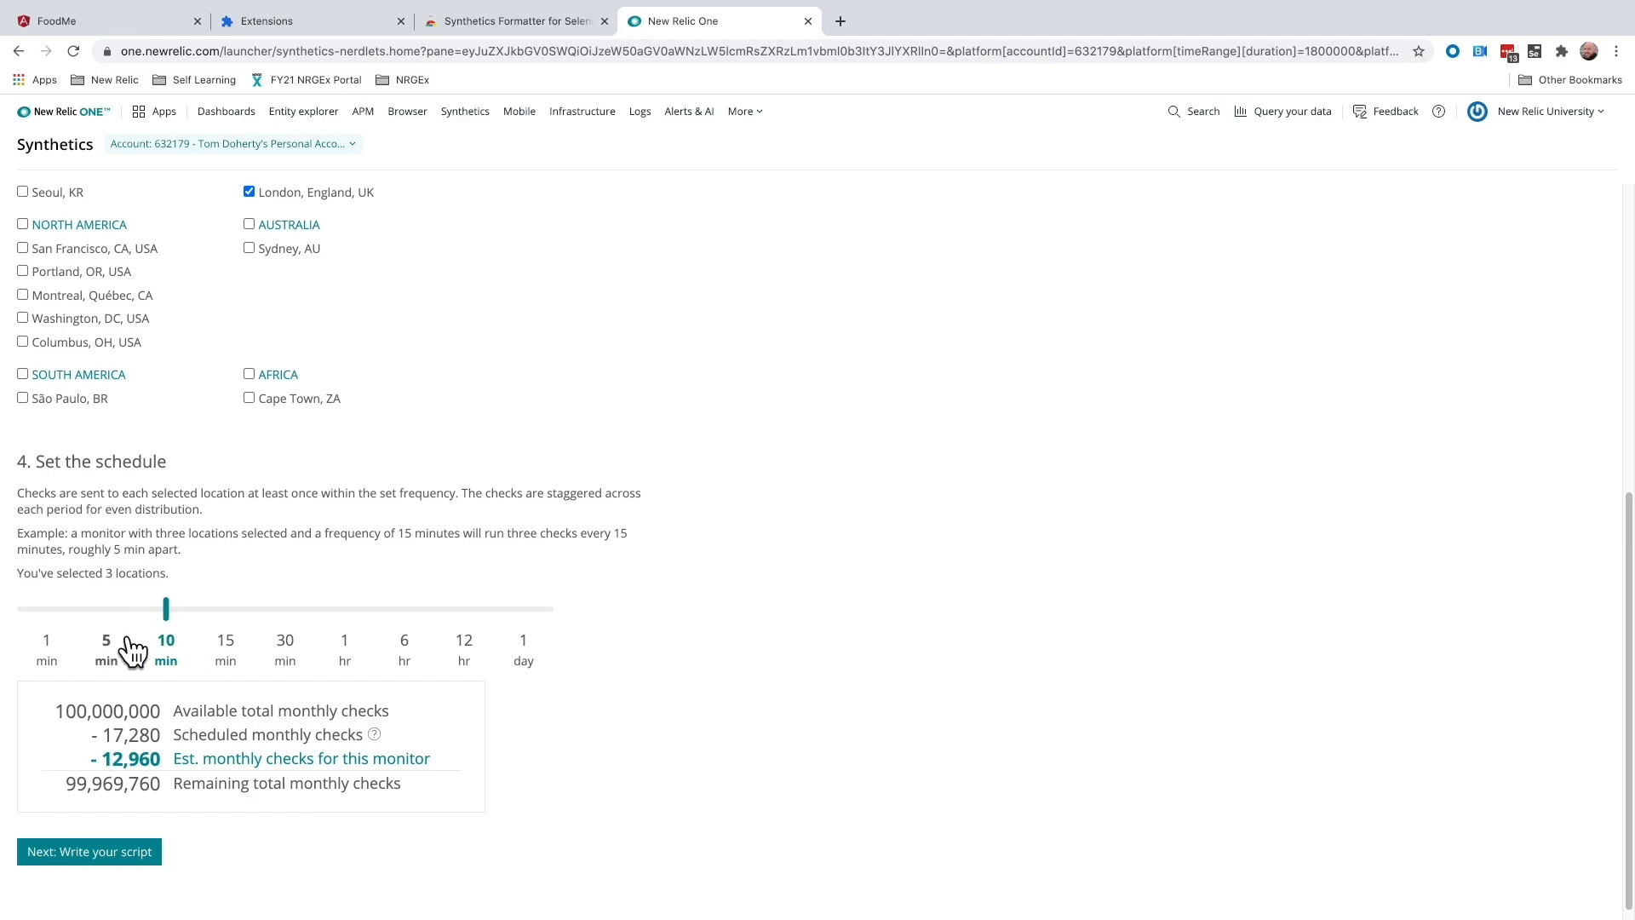
click(126, 854)
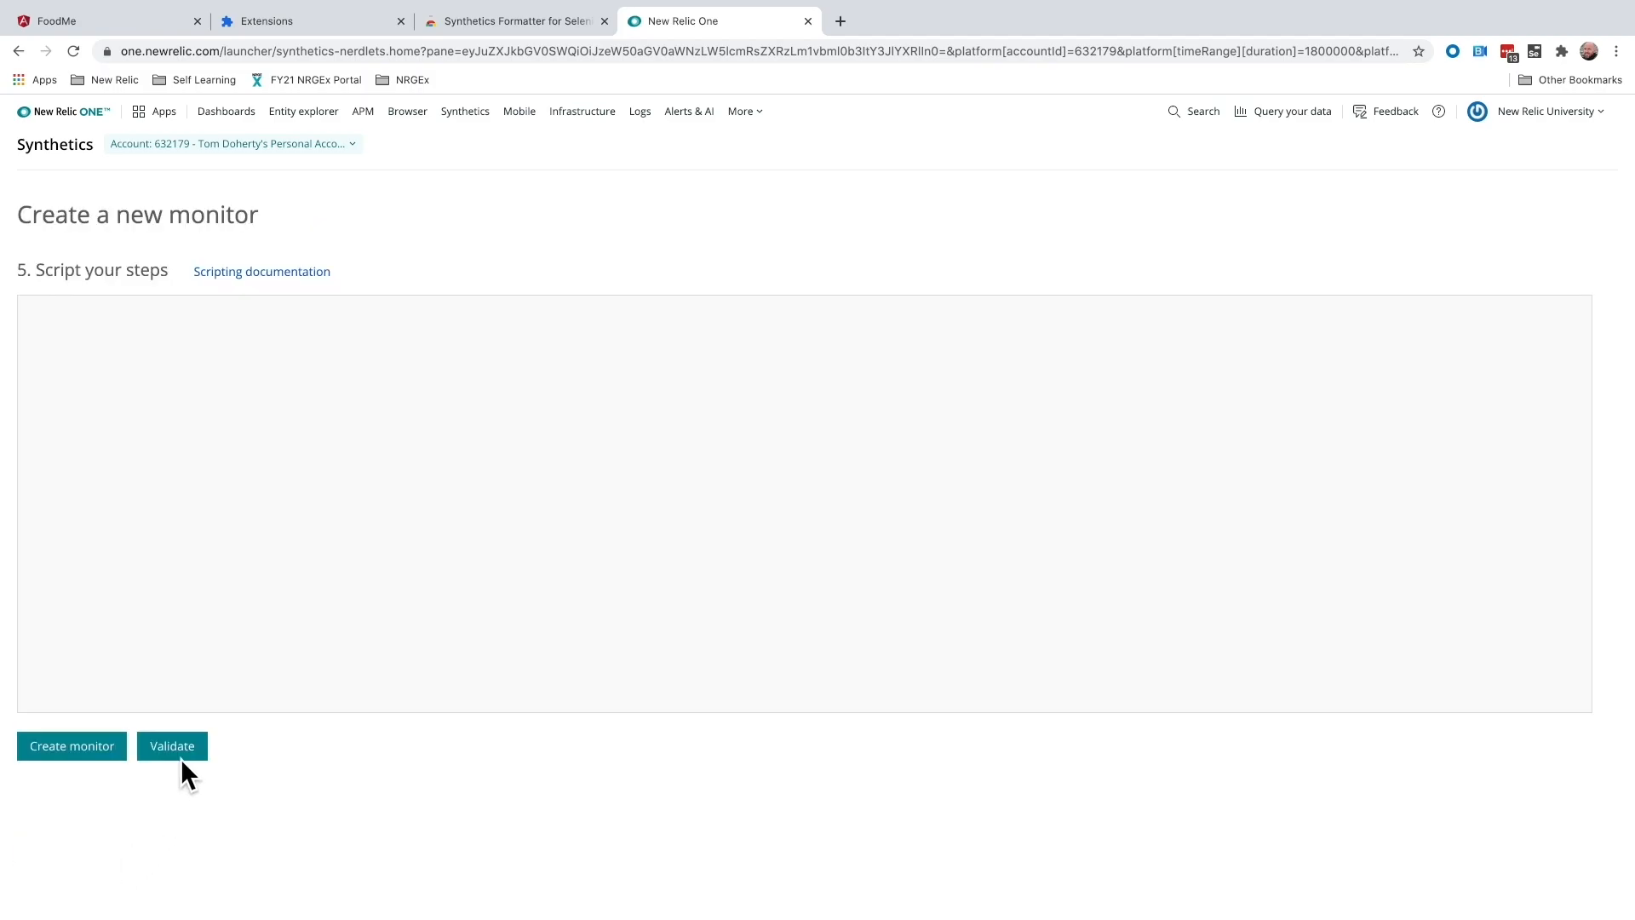
- Replace the template script with the exported Synthetics script, validate it and create the monitor
drag(110, 661, 70, 298)
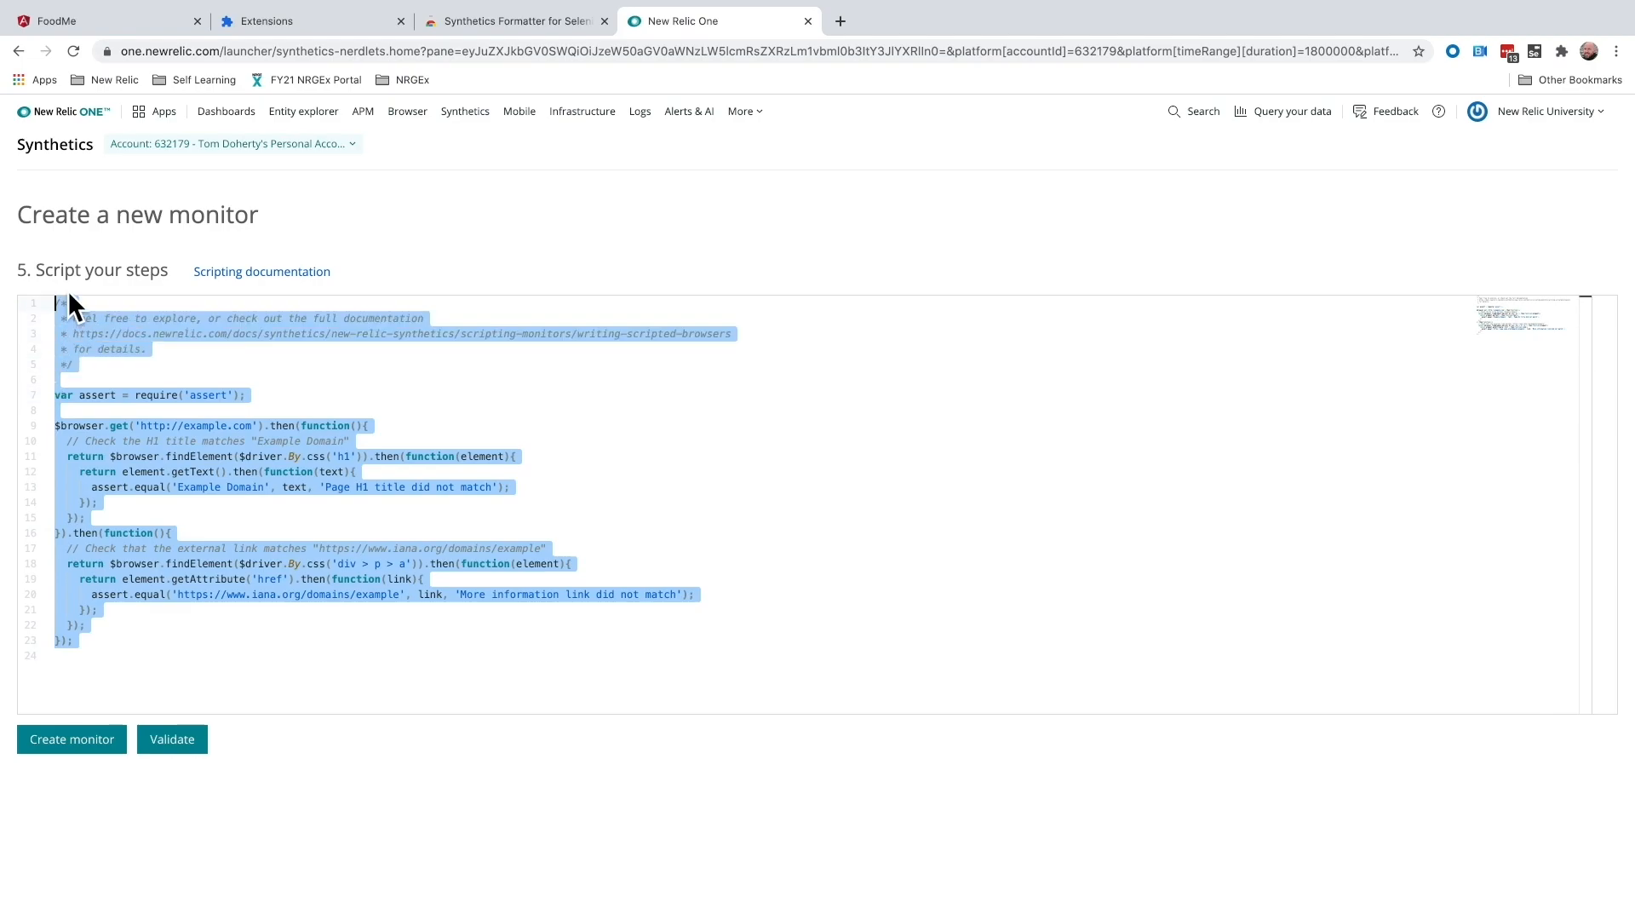
key(ctrl+v)
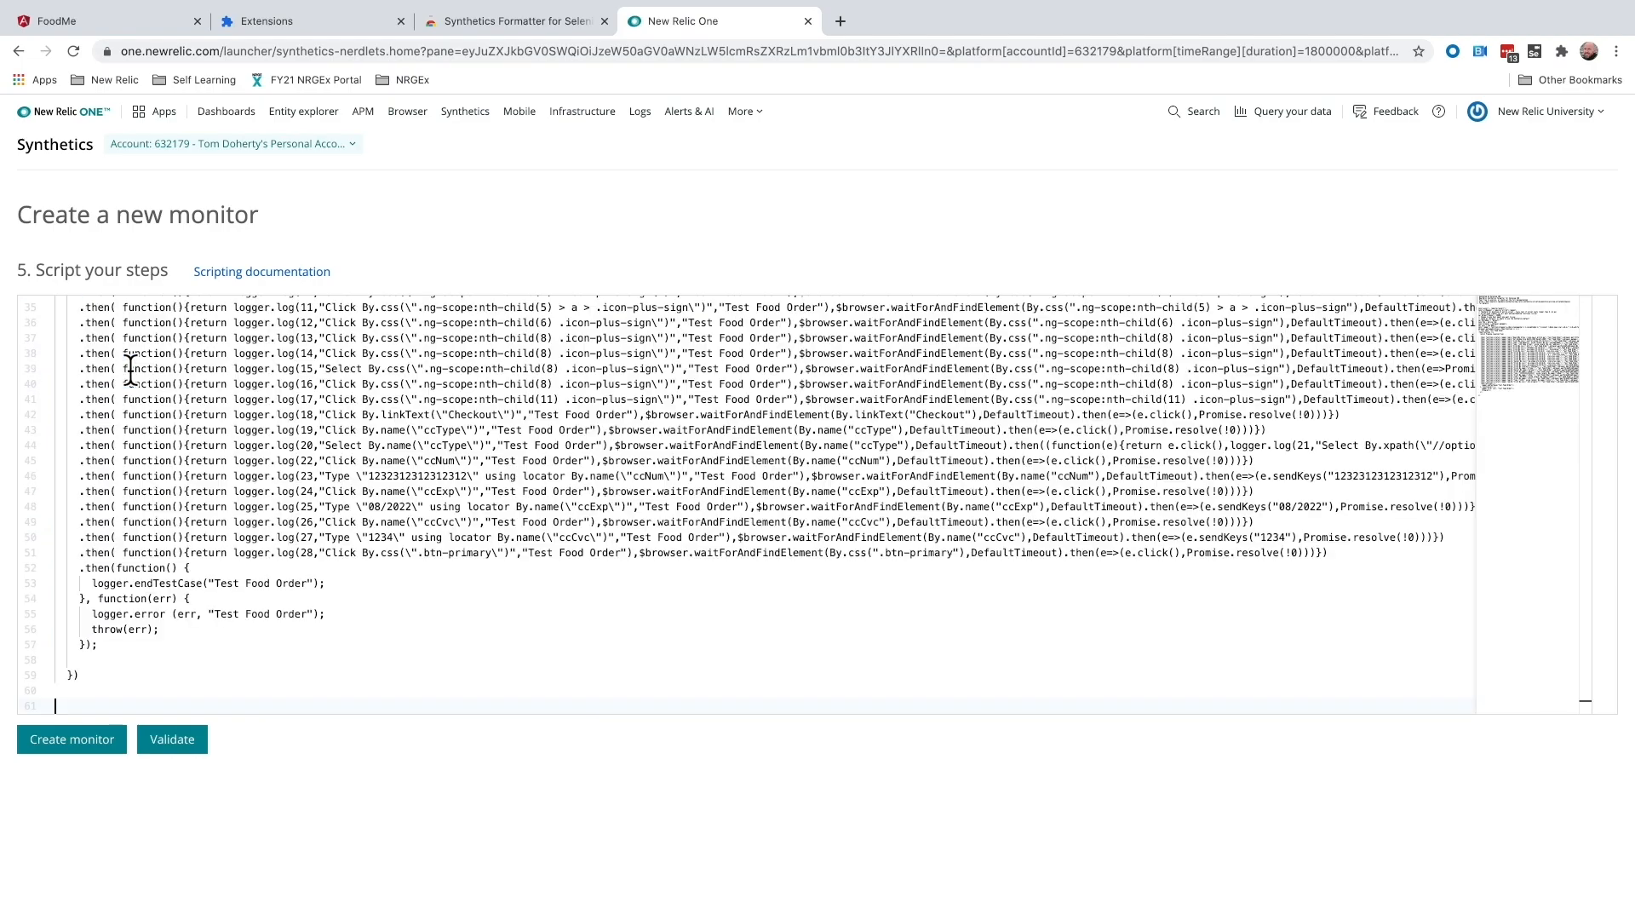
scroll(488, 601, up, 10)
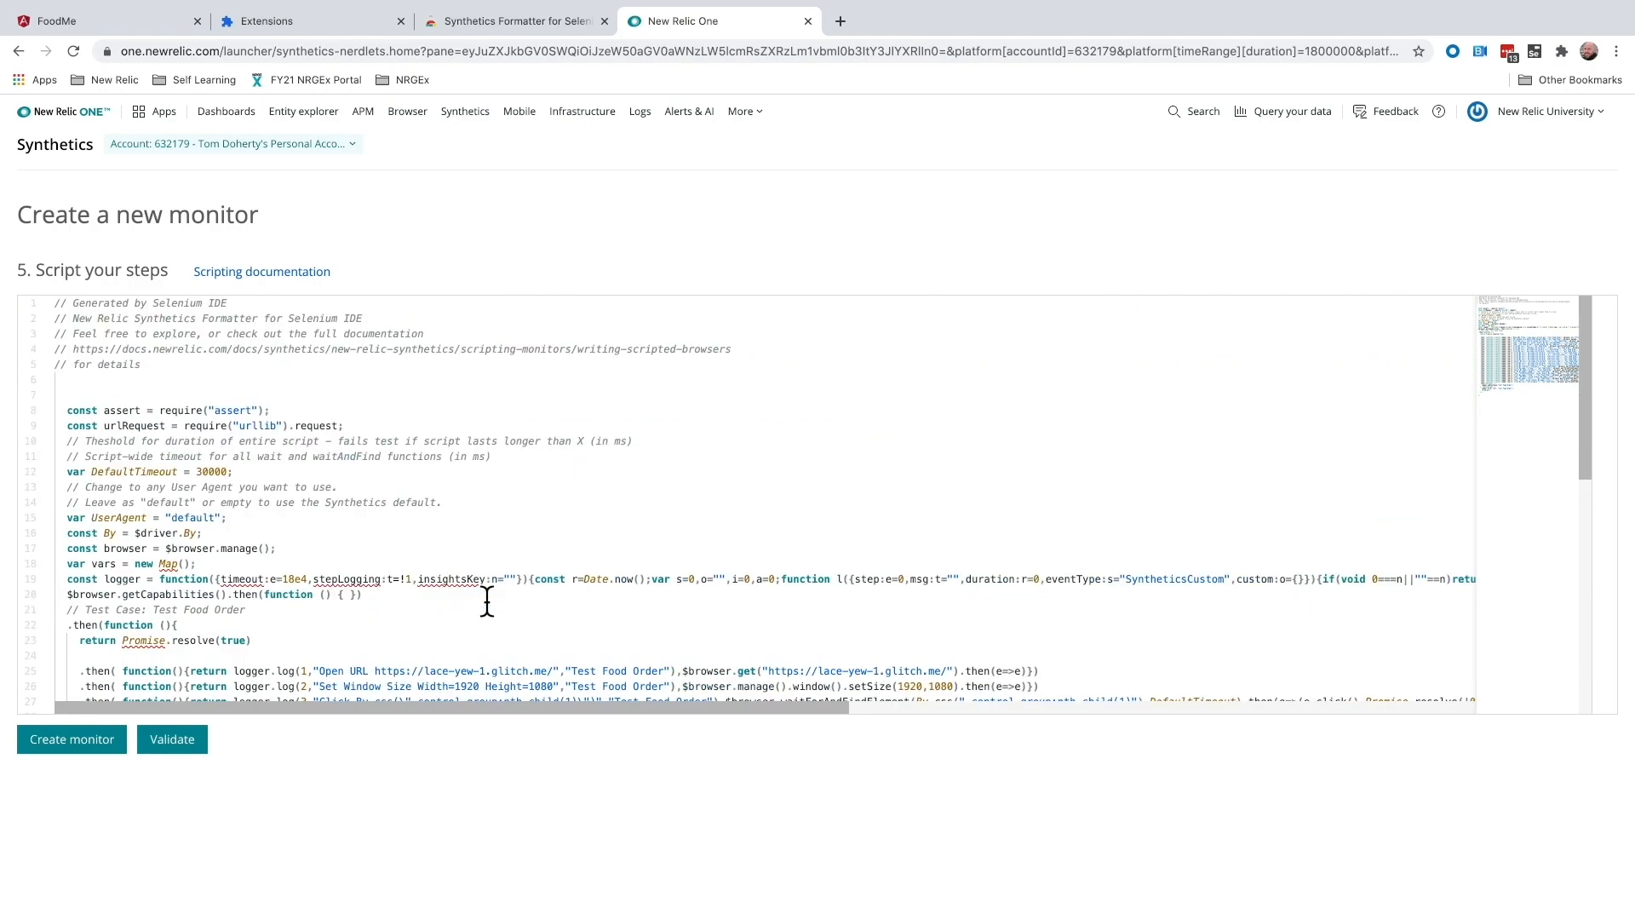
scroll(439, 555, down, 2)
scroll(439, 556, down, 8)
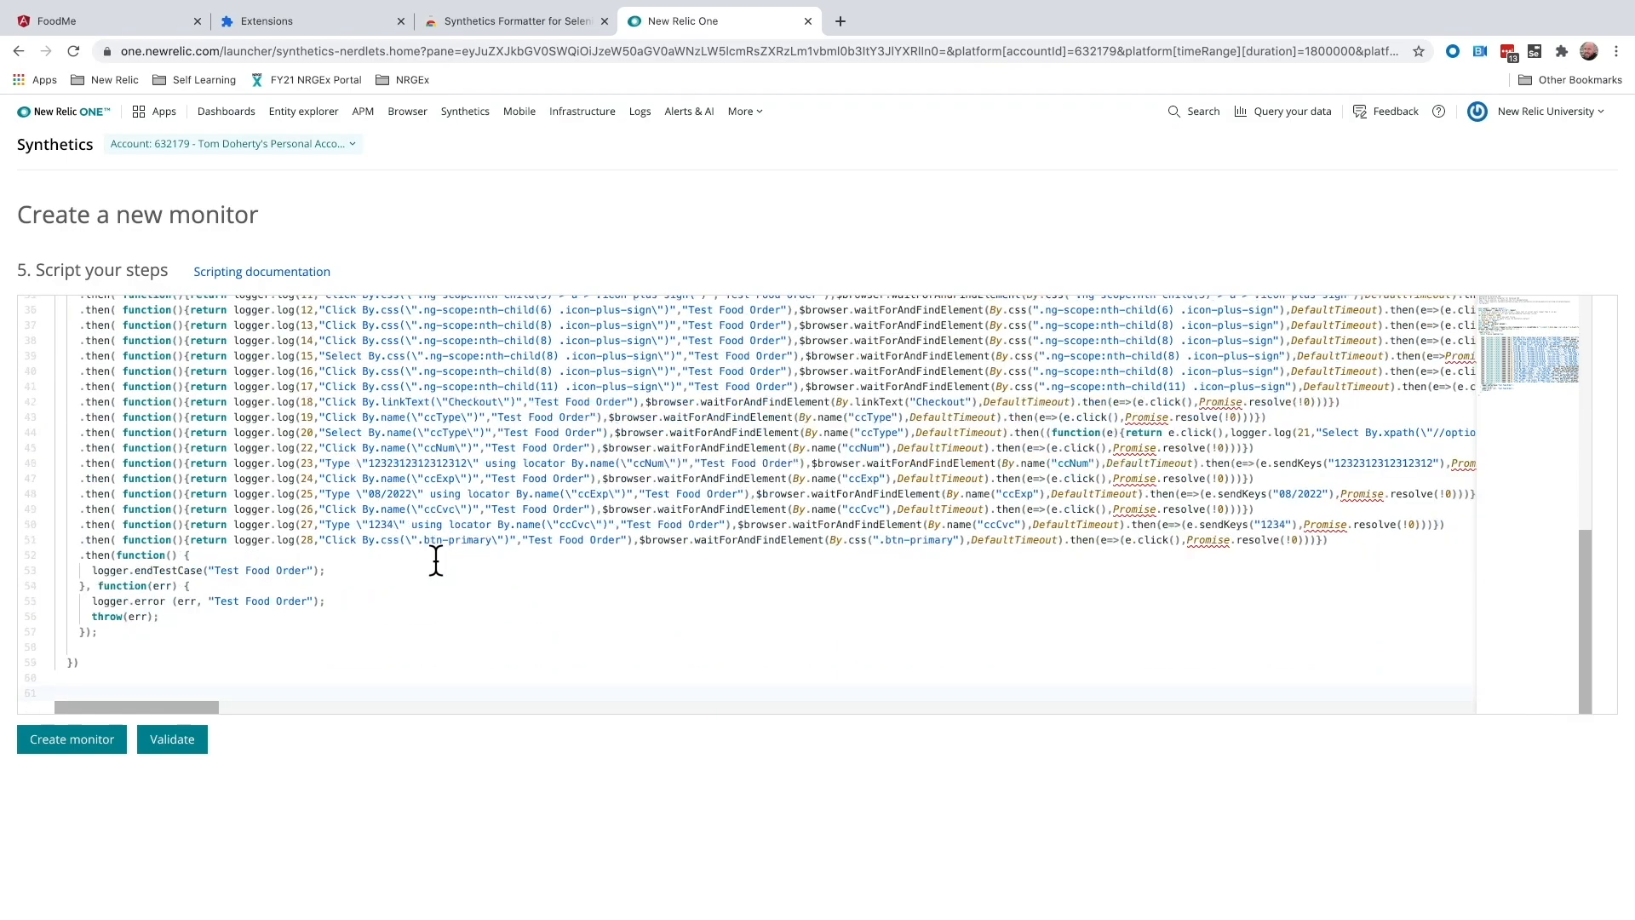
click(195, 739)
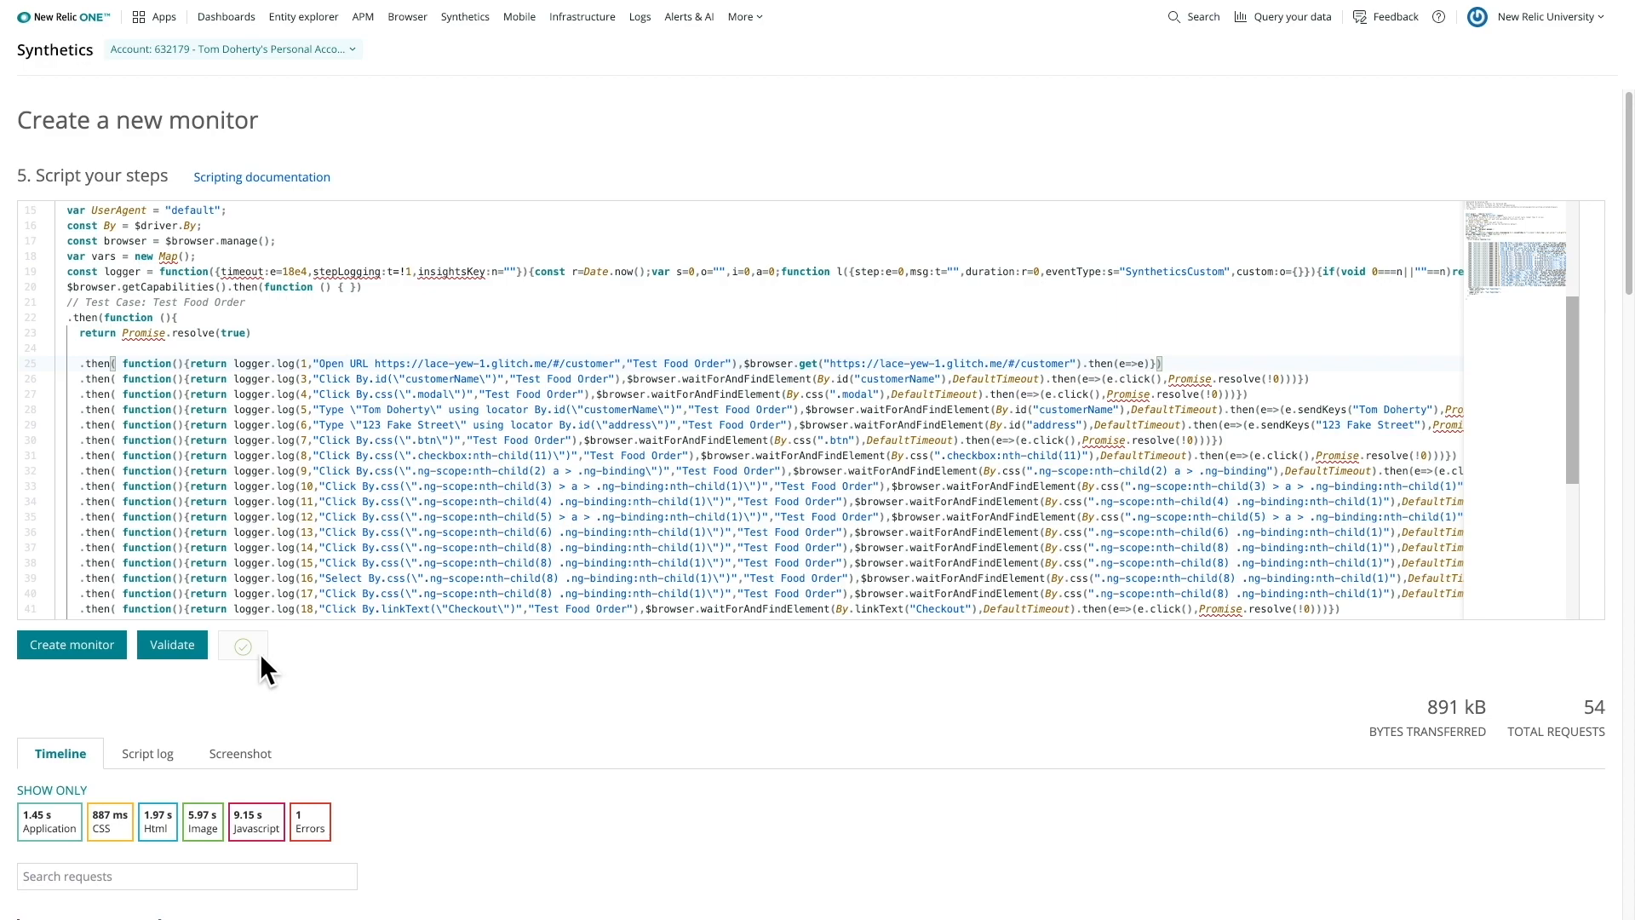
click(119, 648)
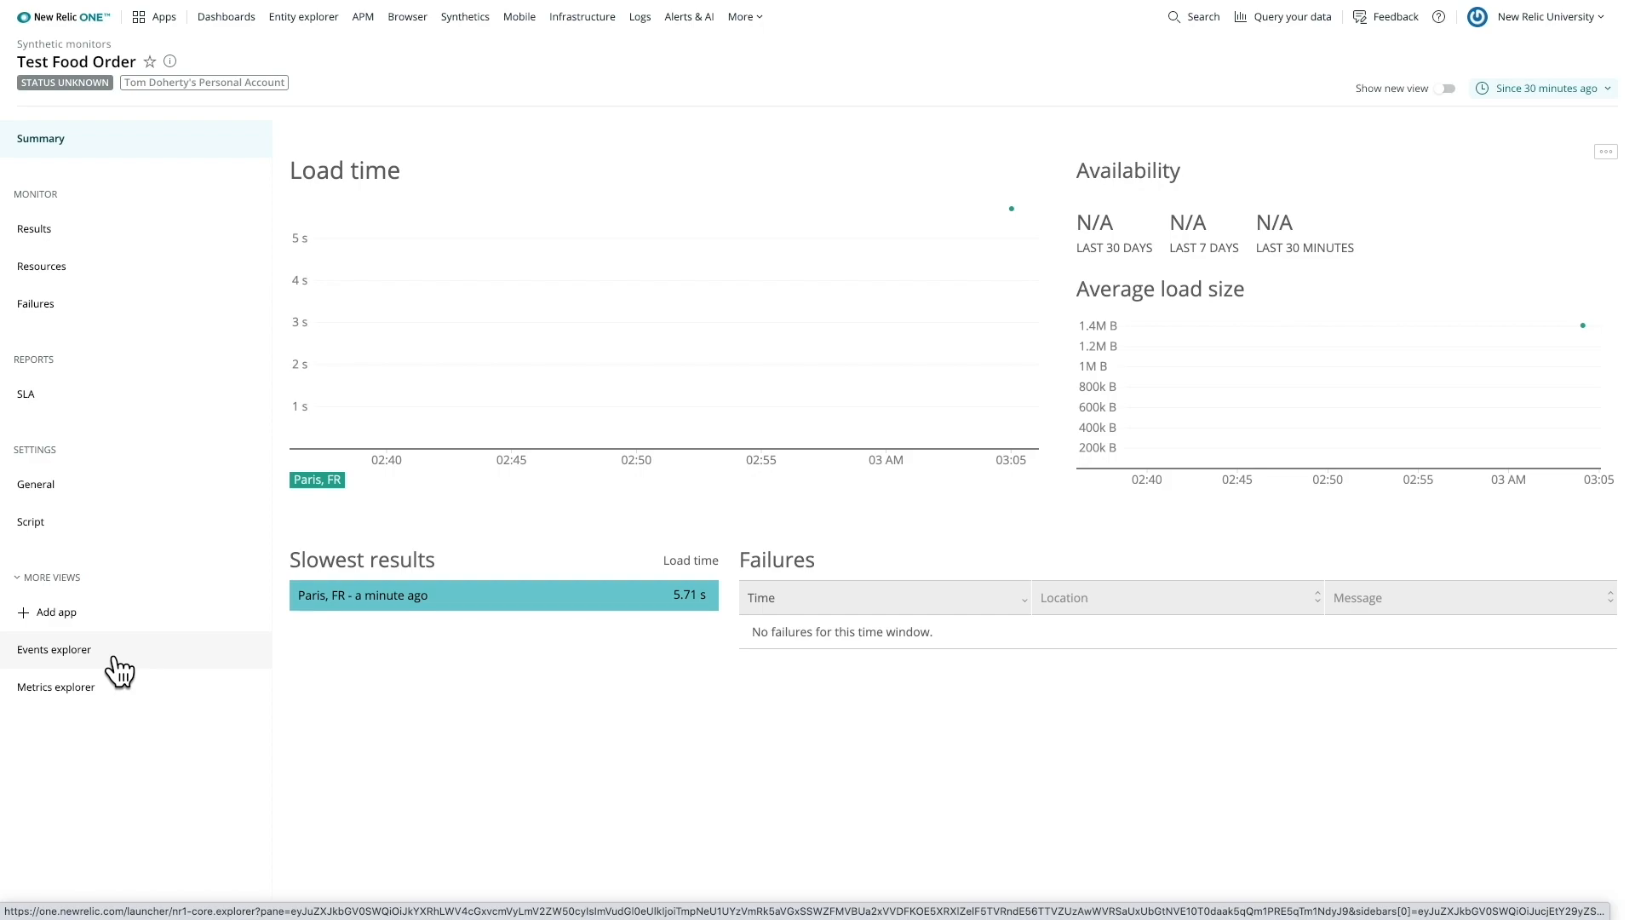
- Open the Paris result and review its script log
click(474, 623)
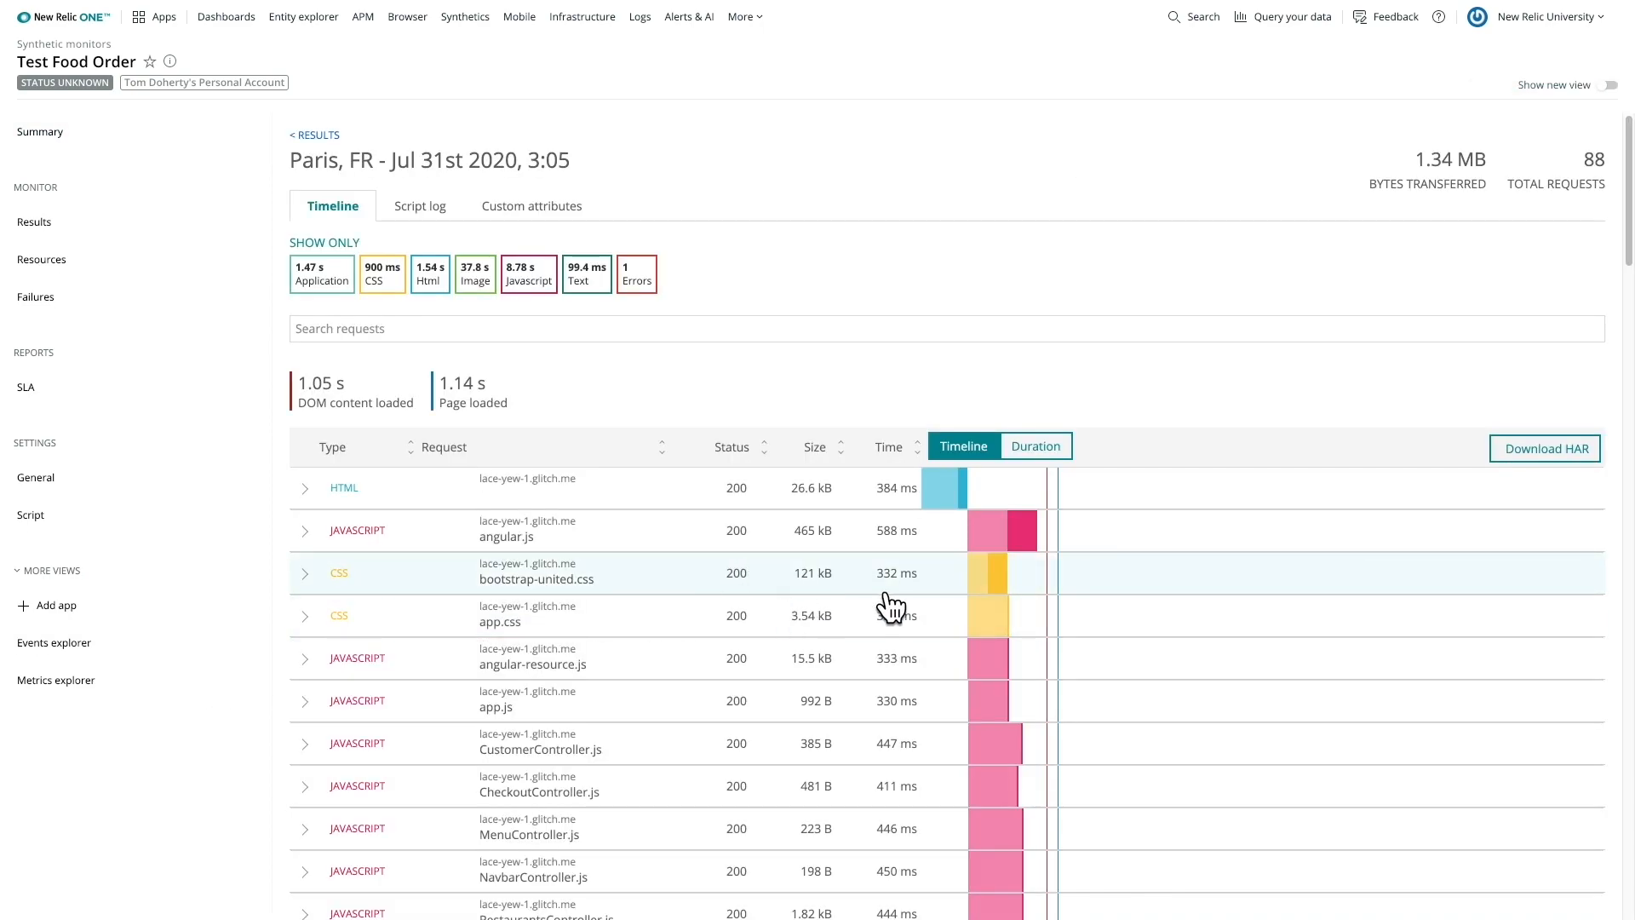
click(423, 220)
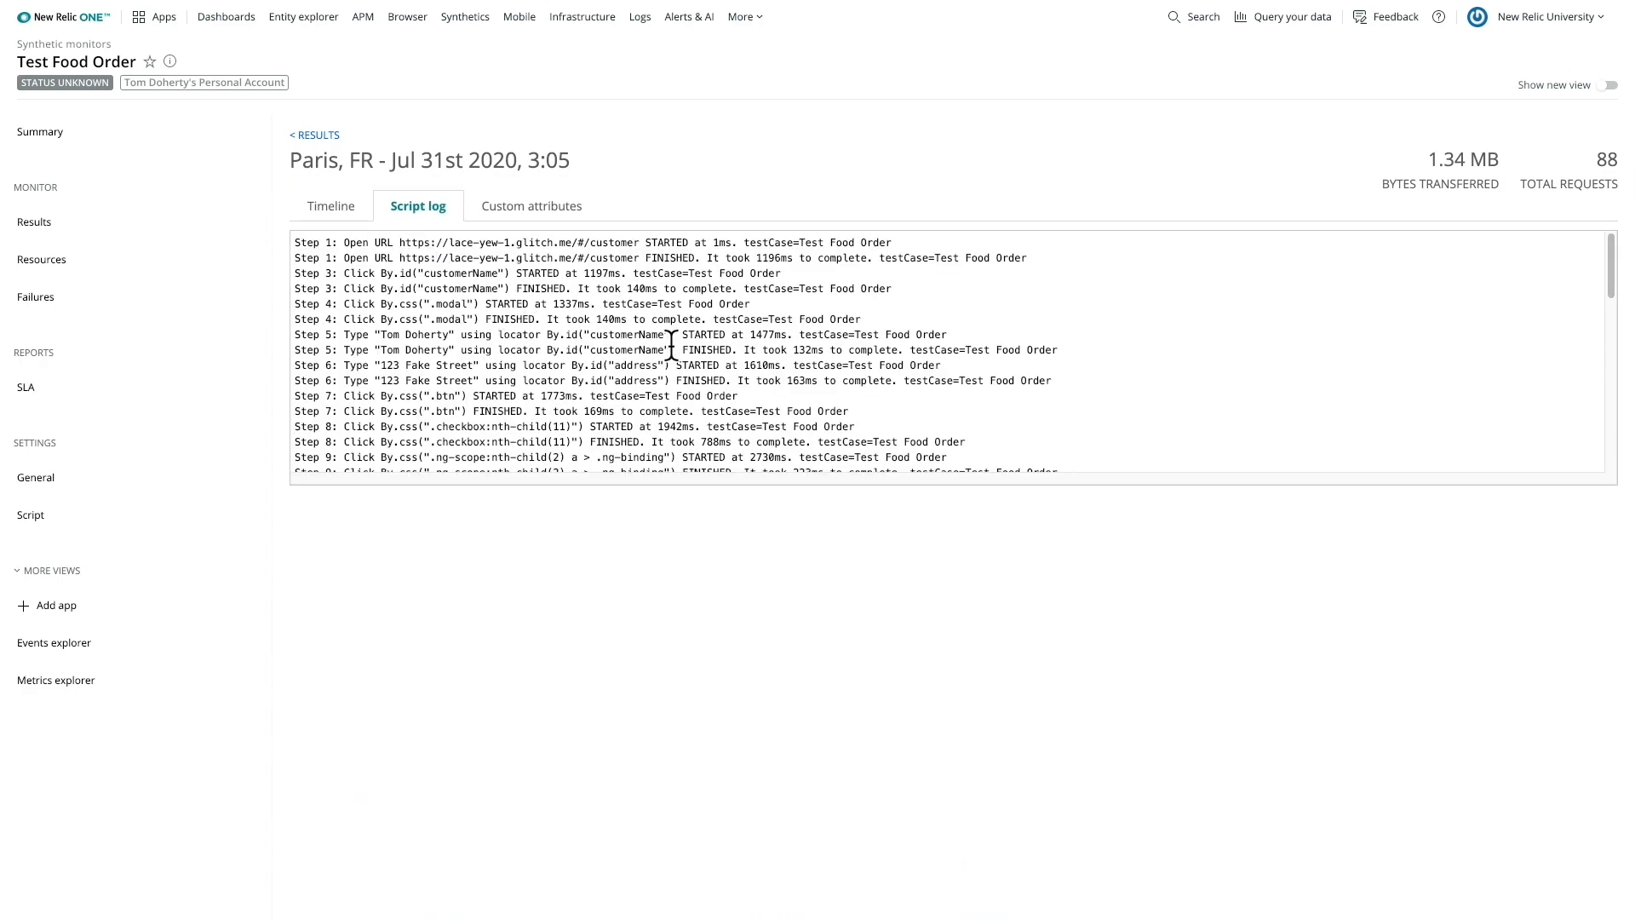
scroll(682, 345, down, 1)
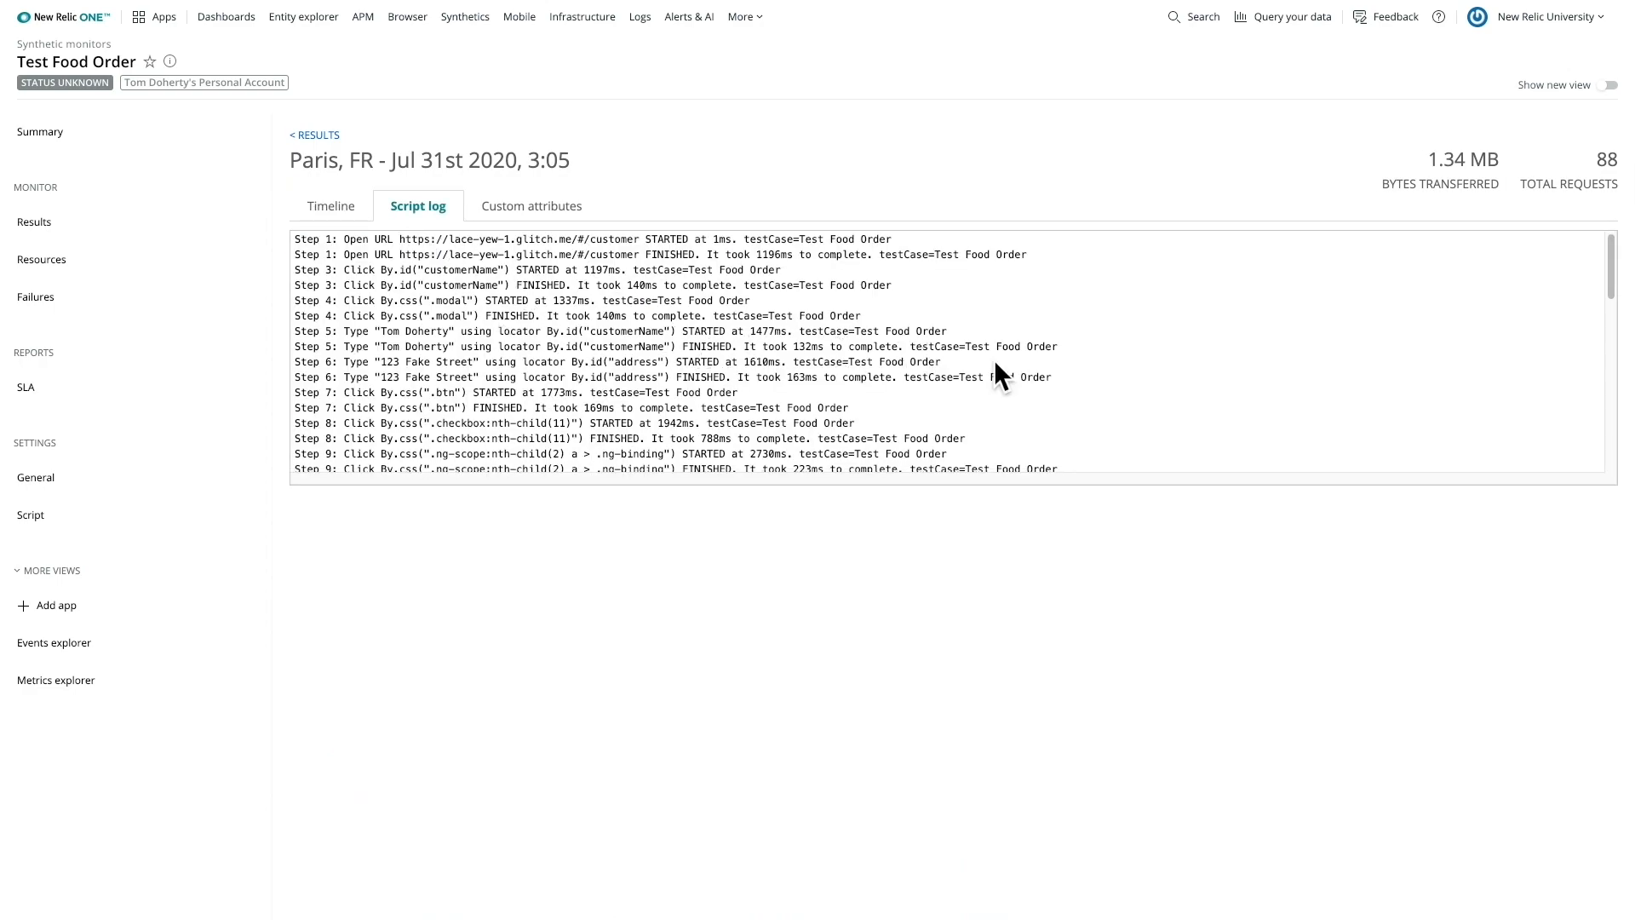
scroll(1064, 350, down, 5)
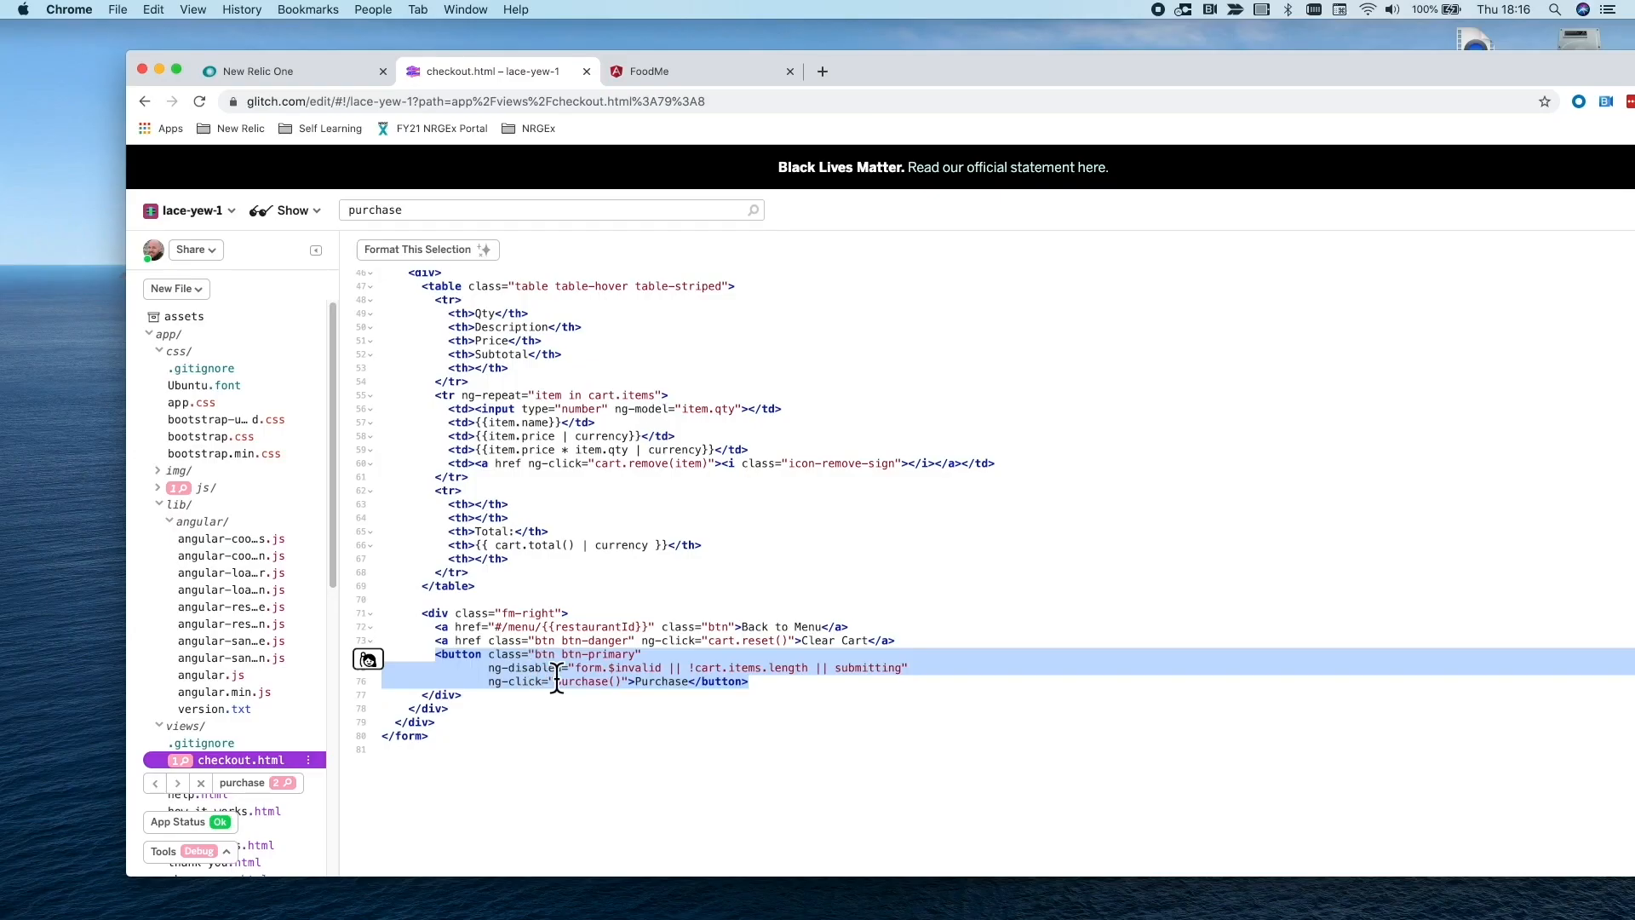
- Delete the Purchase button markup from checkout.html in the Glitch editor
key(BackSpace)
key(BackSpace)
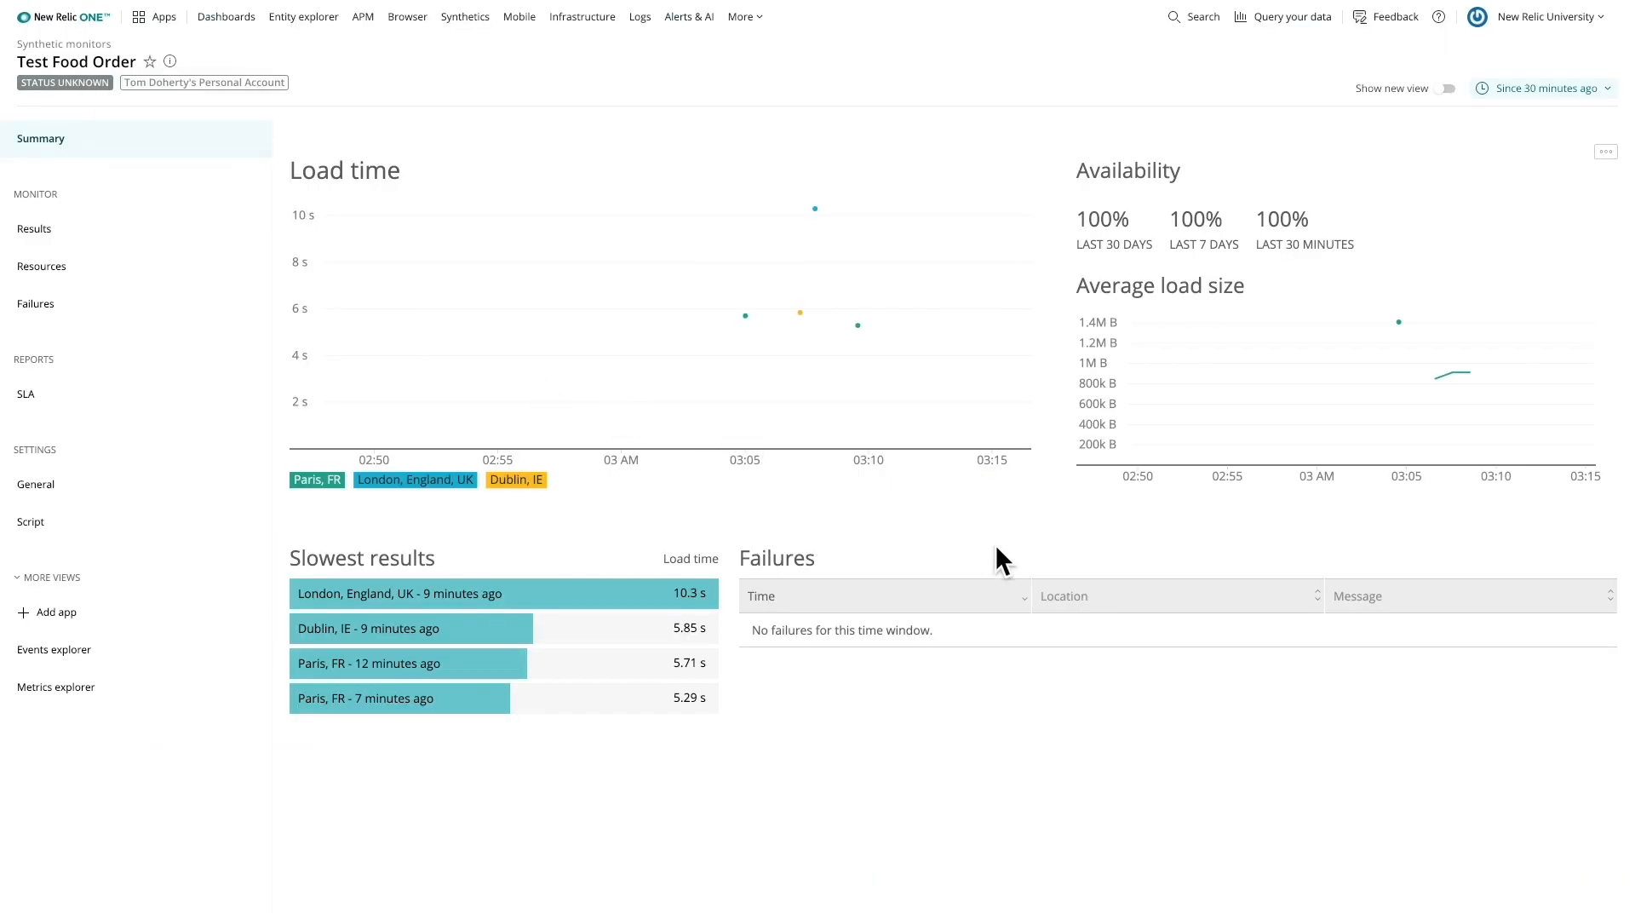
- Open the Dublin failure from the monitor summary and view its screenshot
mouse_move(1027, 432)
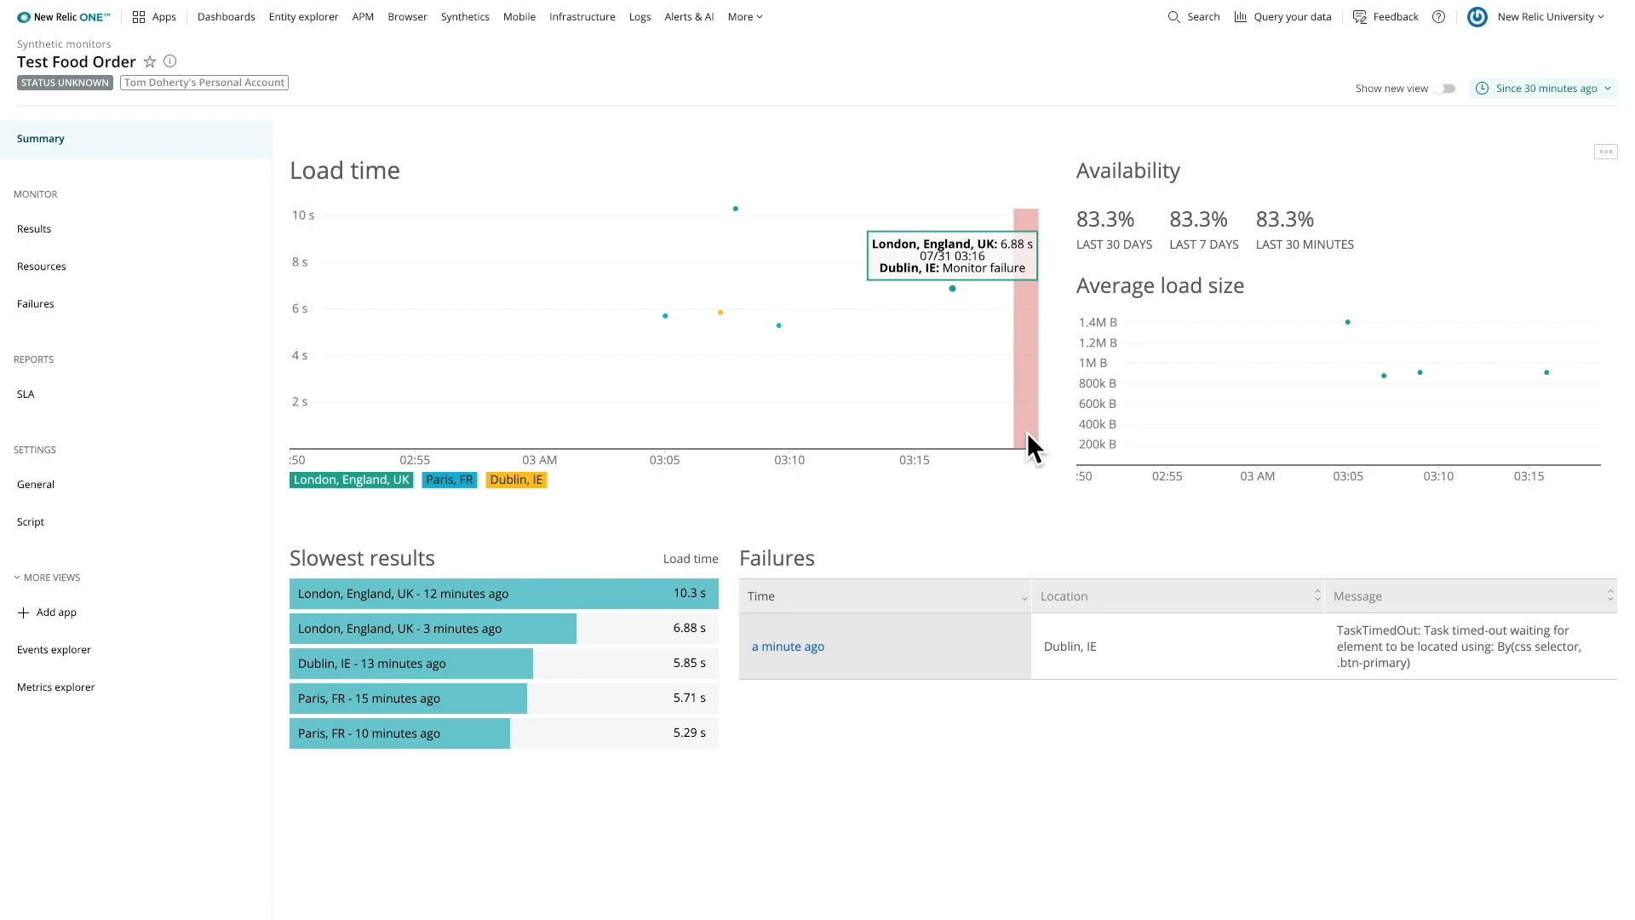
click(788, 647)
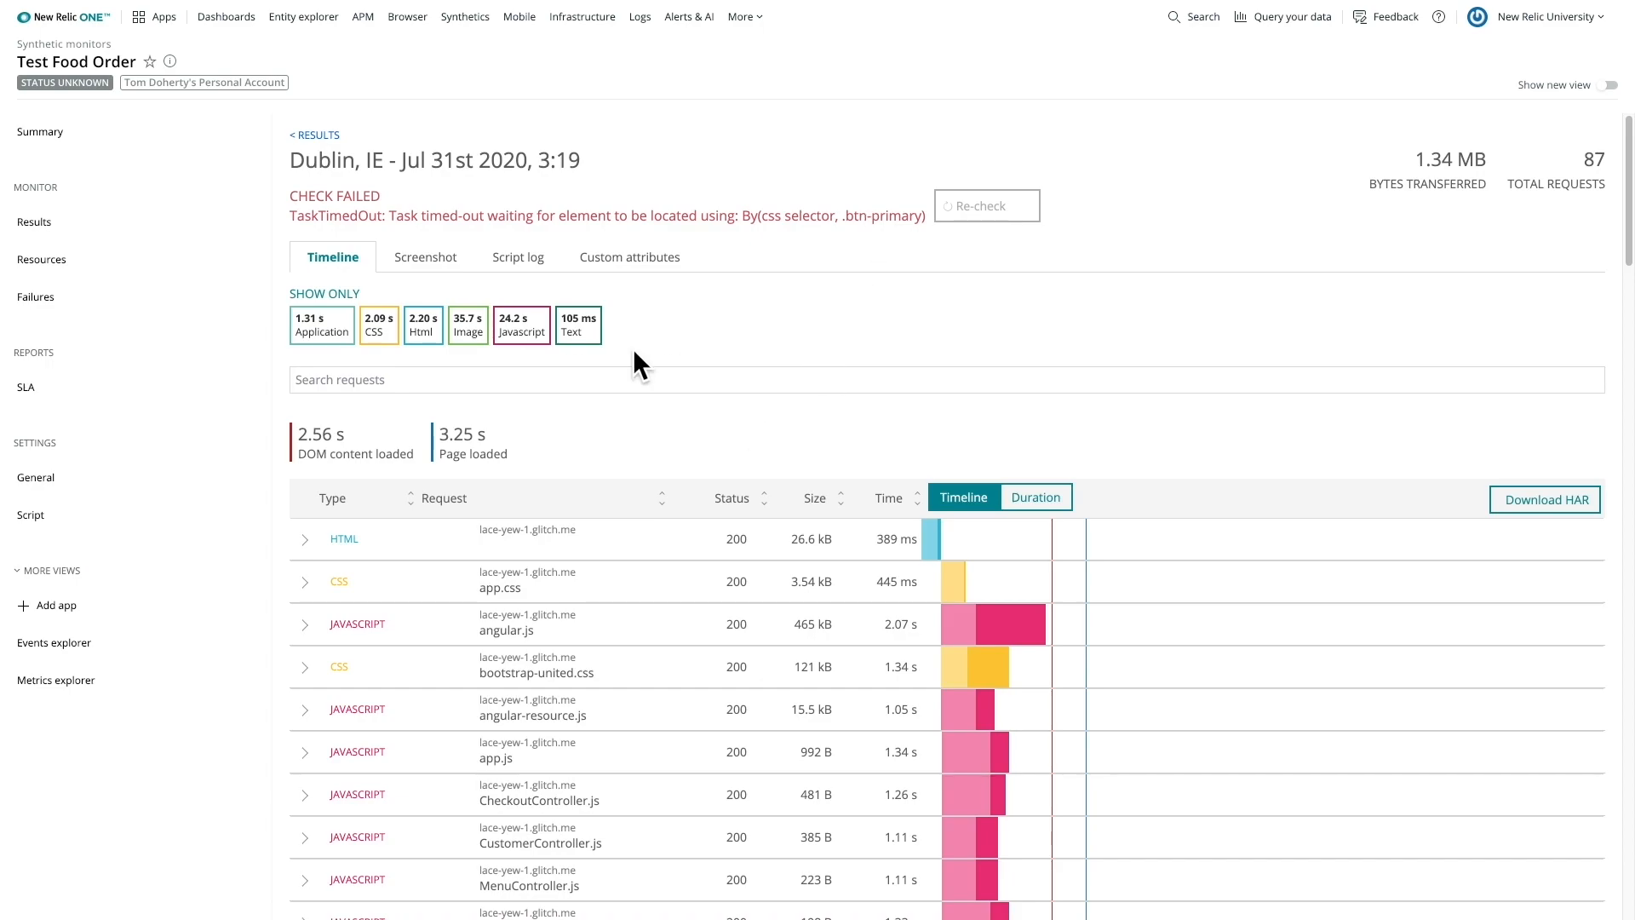
click(460, 266)
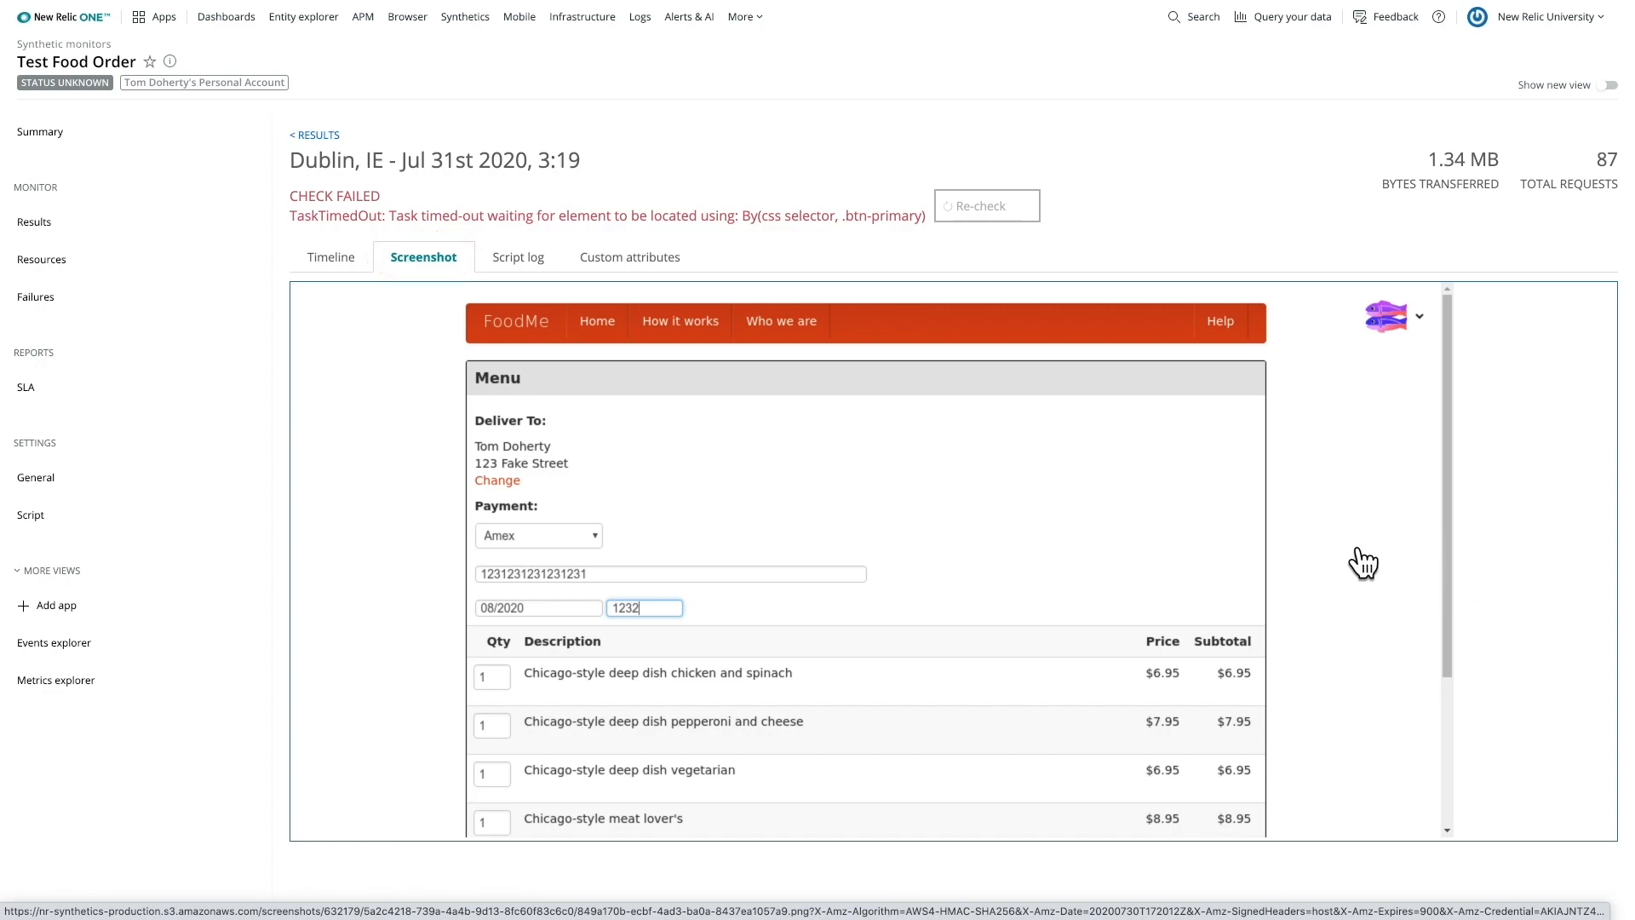
- Paste the Purchase button markup back into checkout.html
click(503, 656)
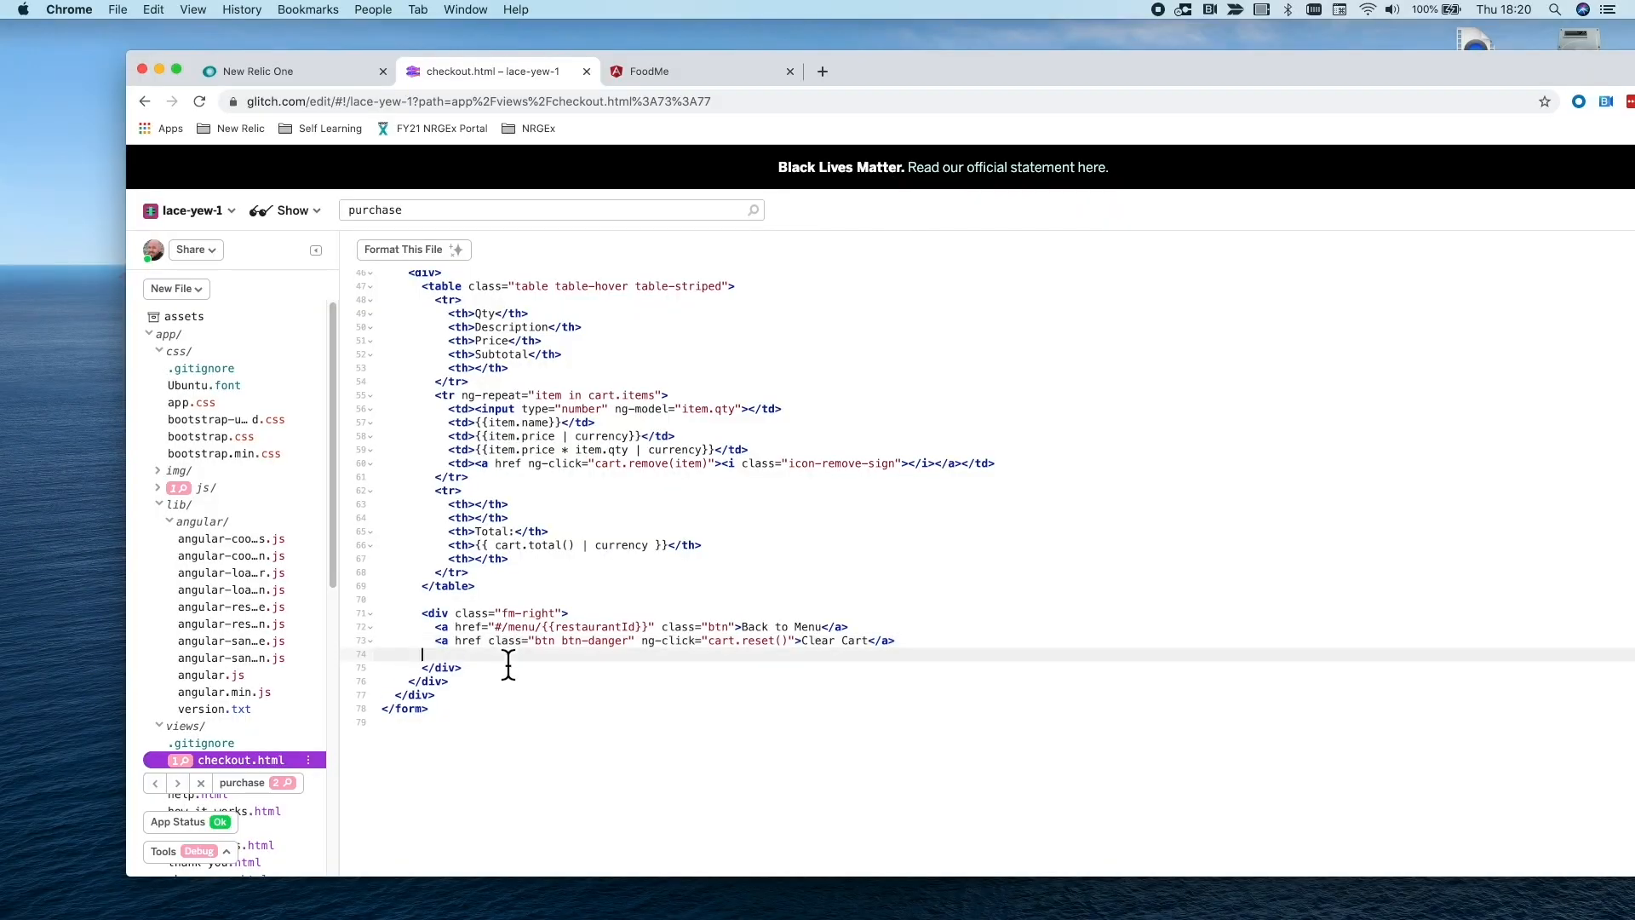
key(super+v)
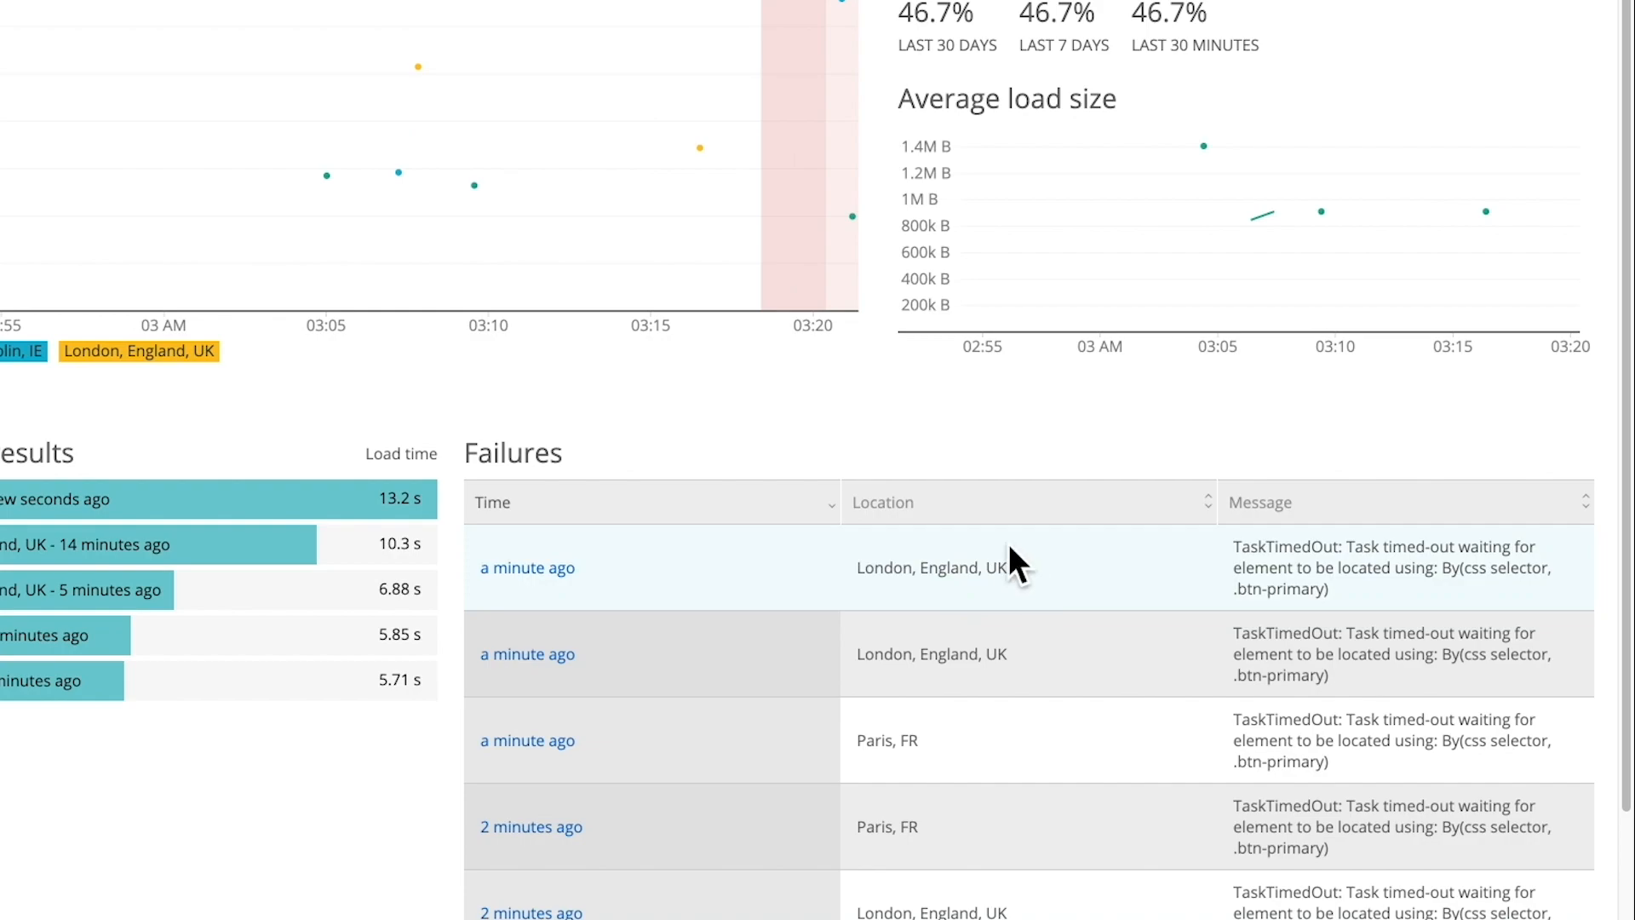
scroll(1041, 605, down, 1)
scroll(979, 628, up, 1)
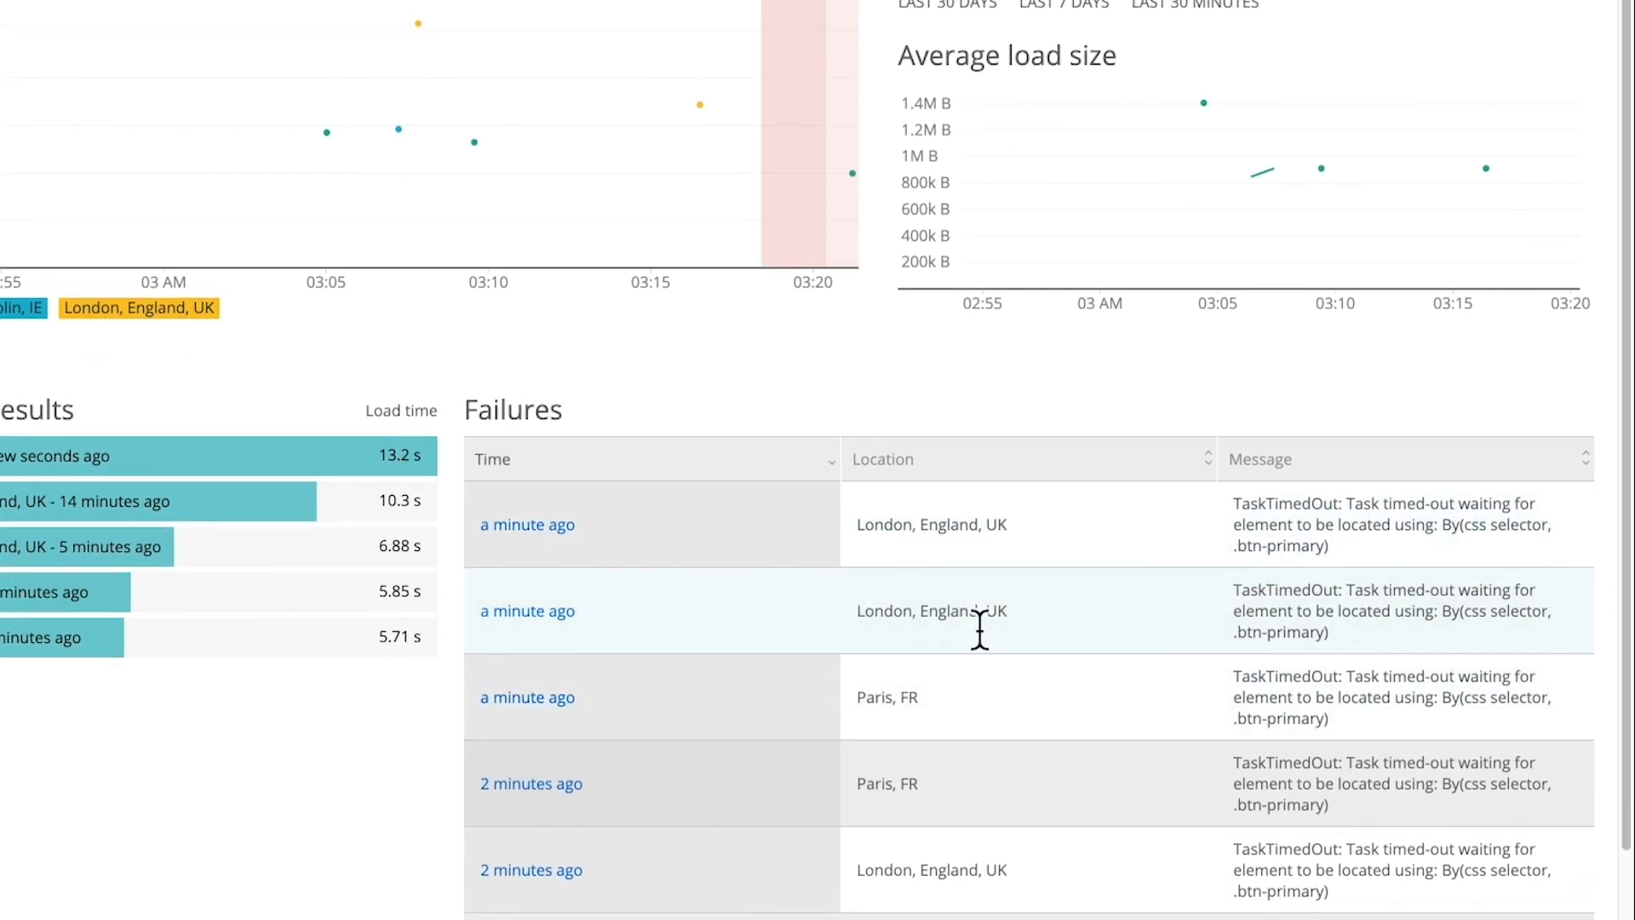
mouse_move(855, 175)
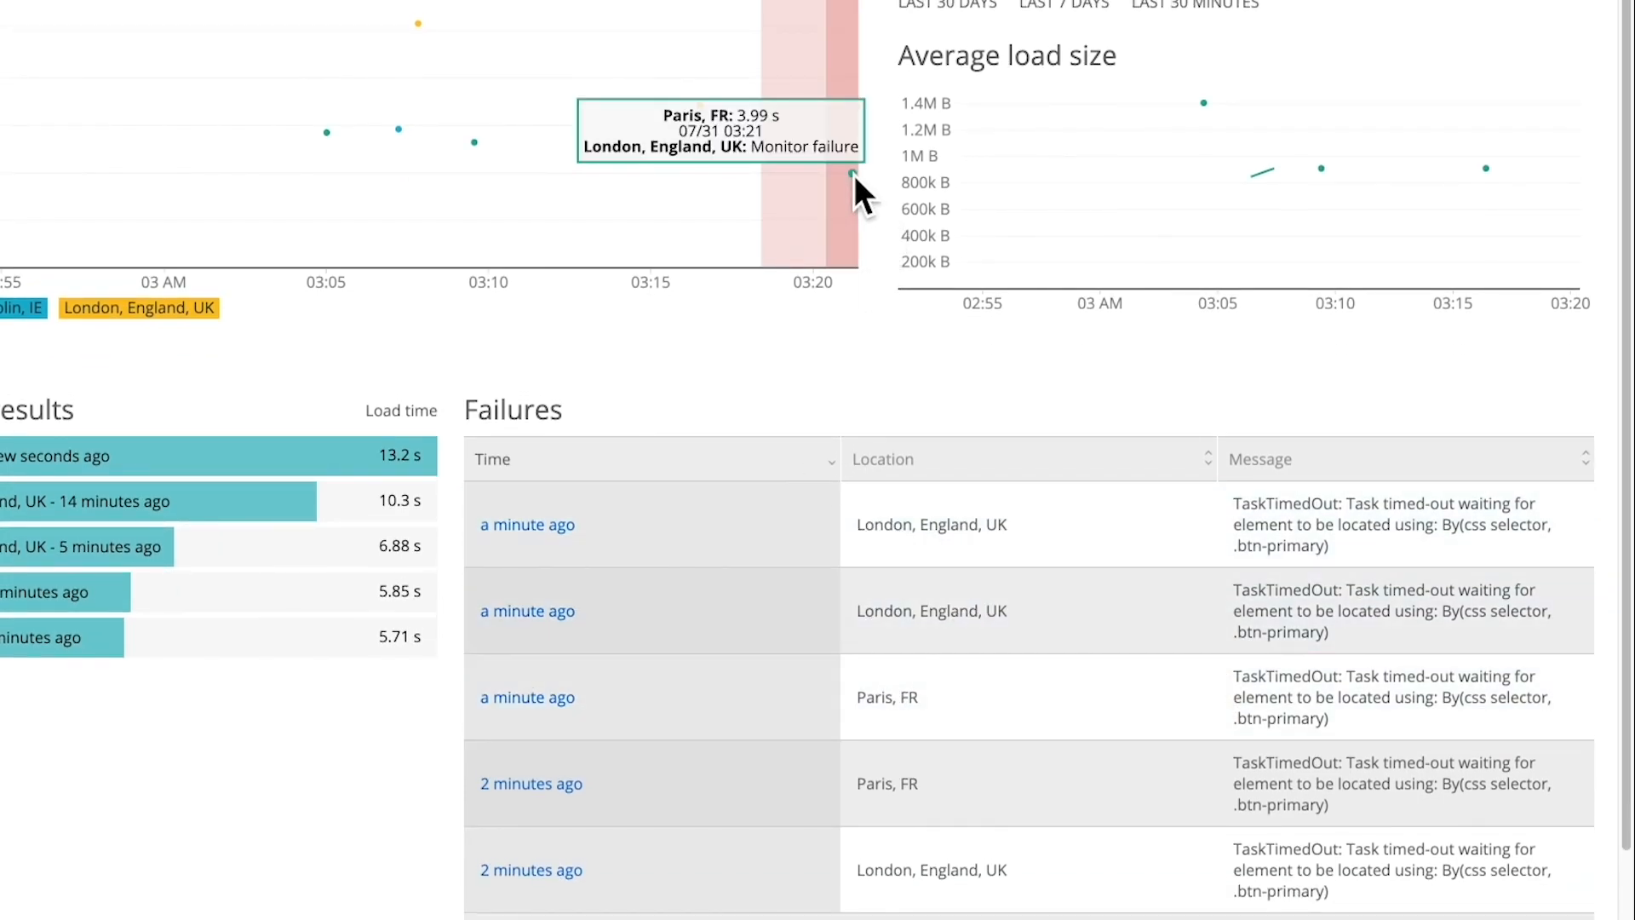